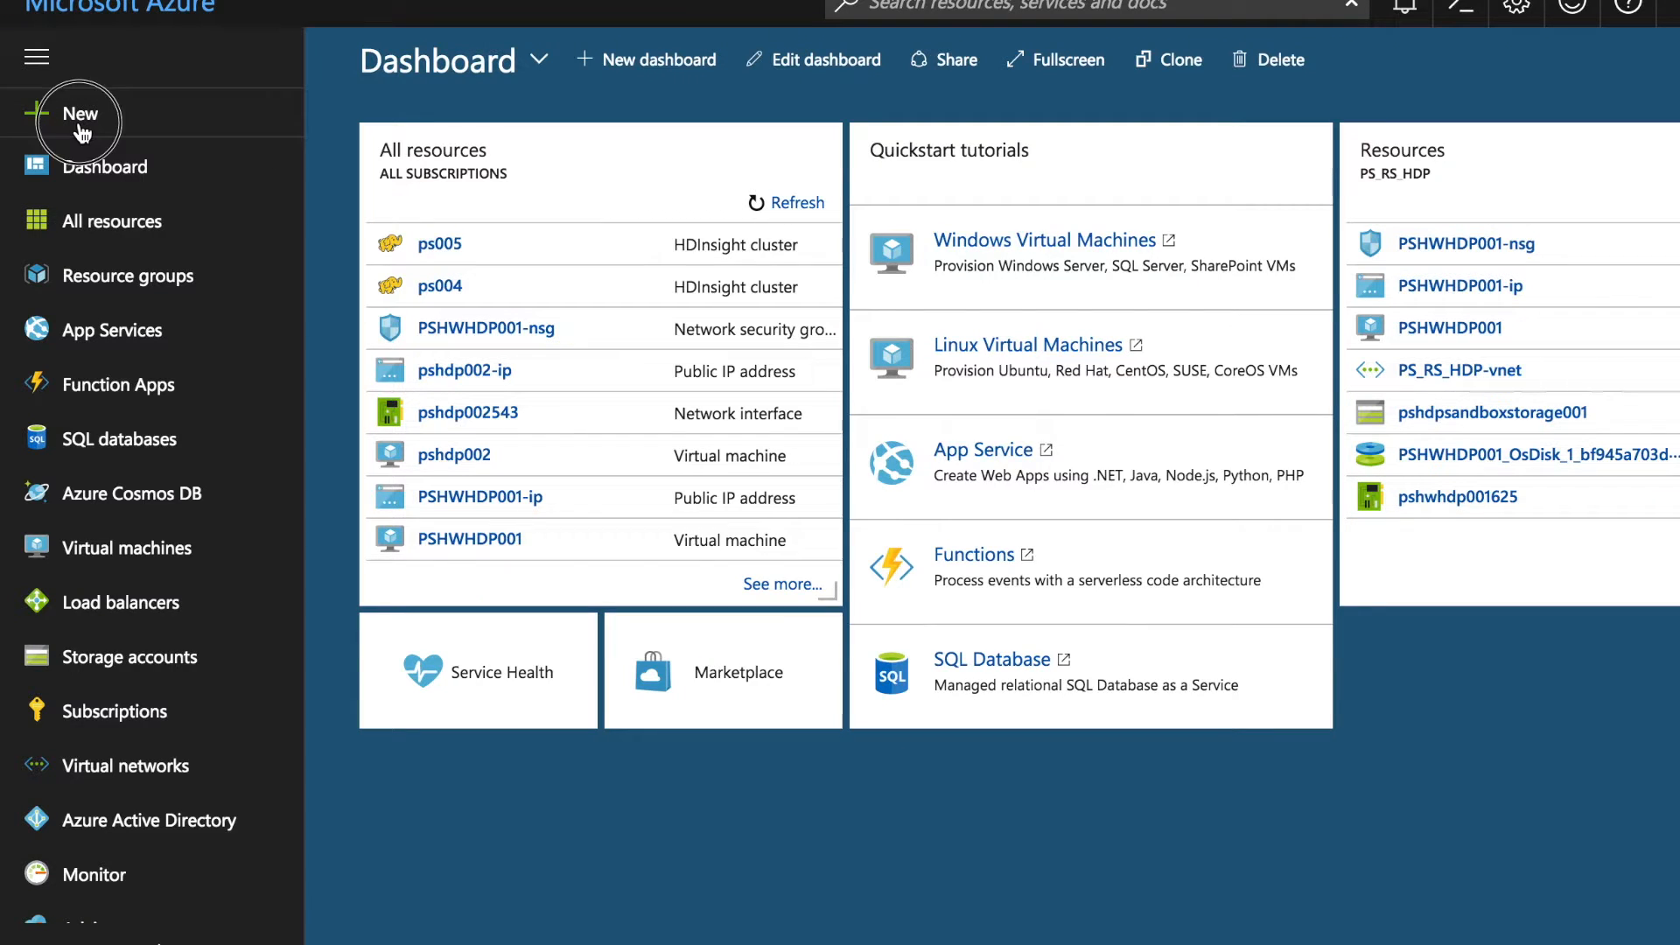
Step: Start a new HDInsight cluster from the Data + Analytics marketplace category and name it ps007
left_click(110, 125)
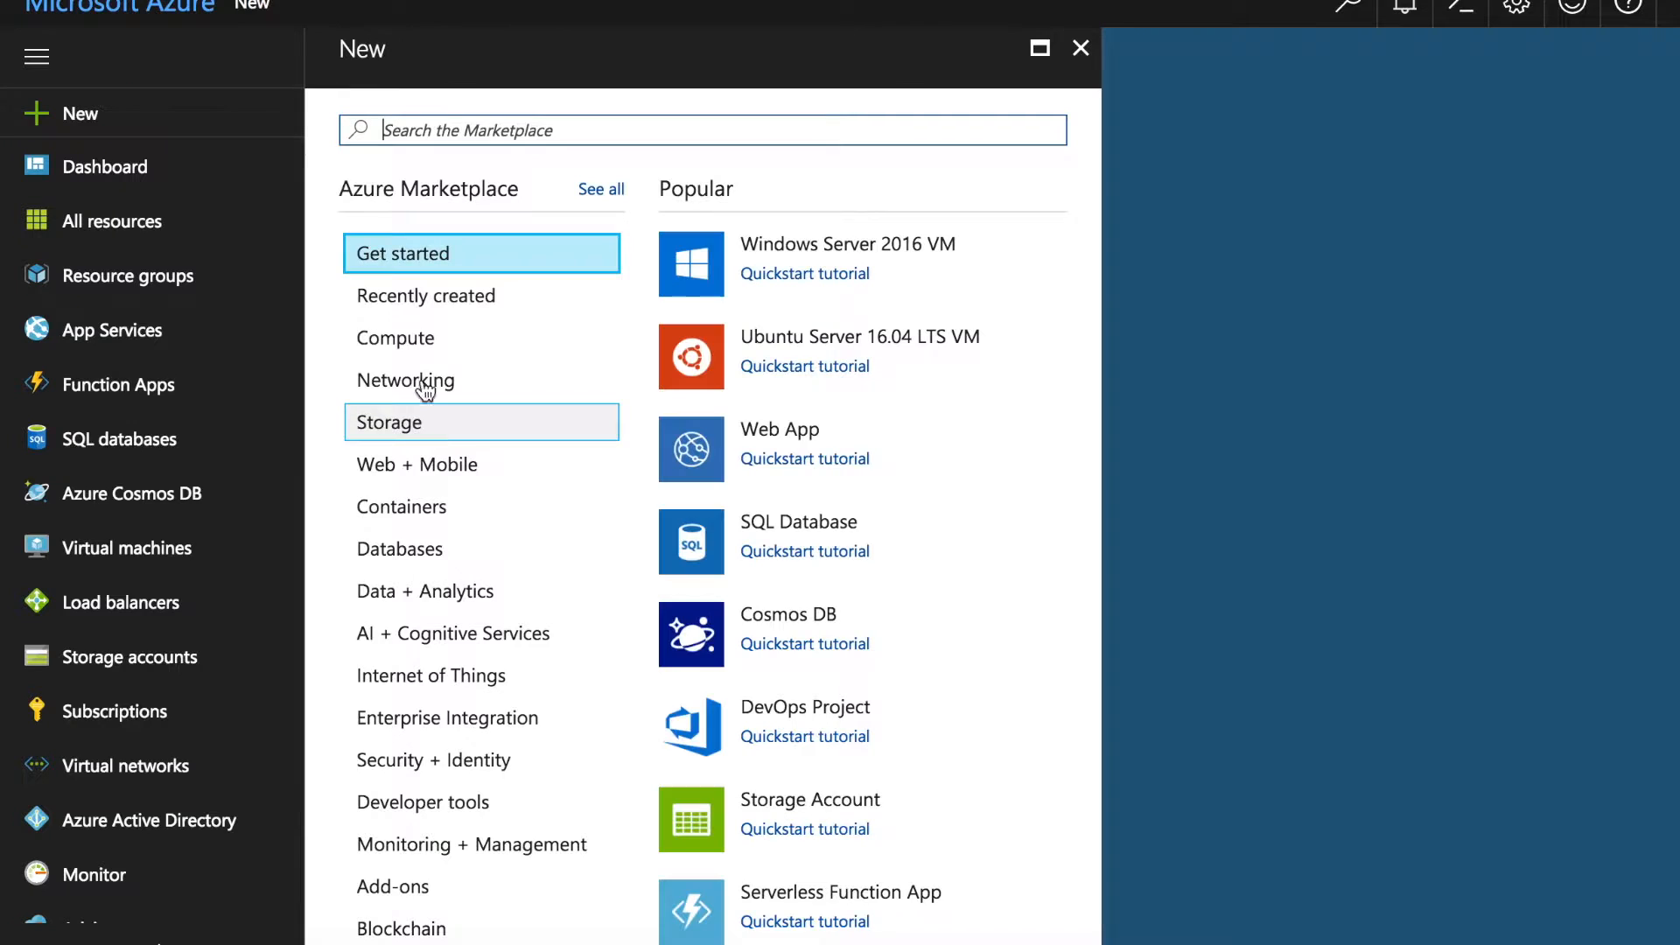
left_click(449, 600)
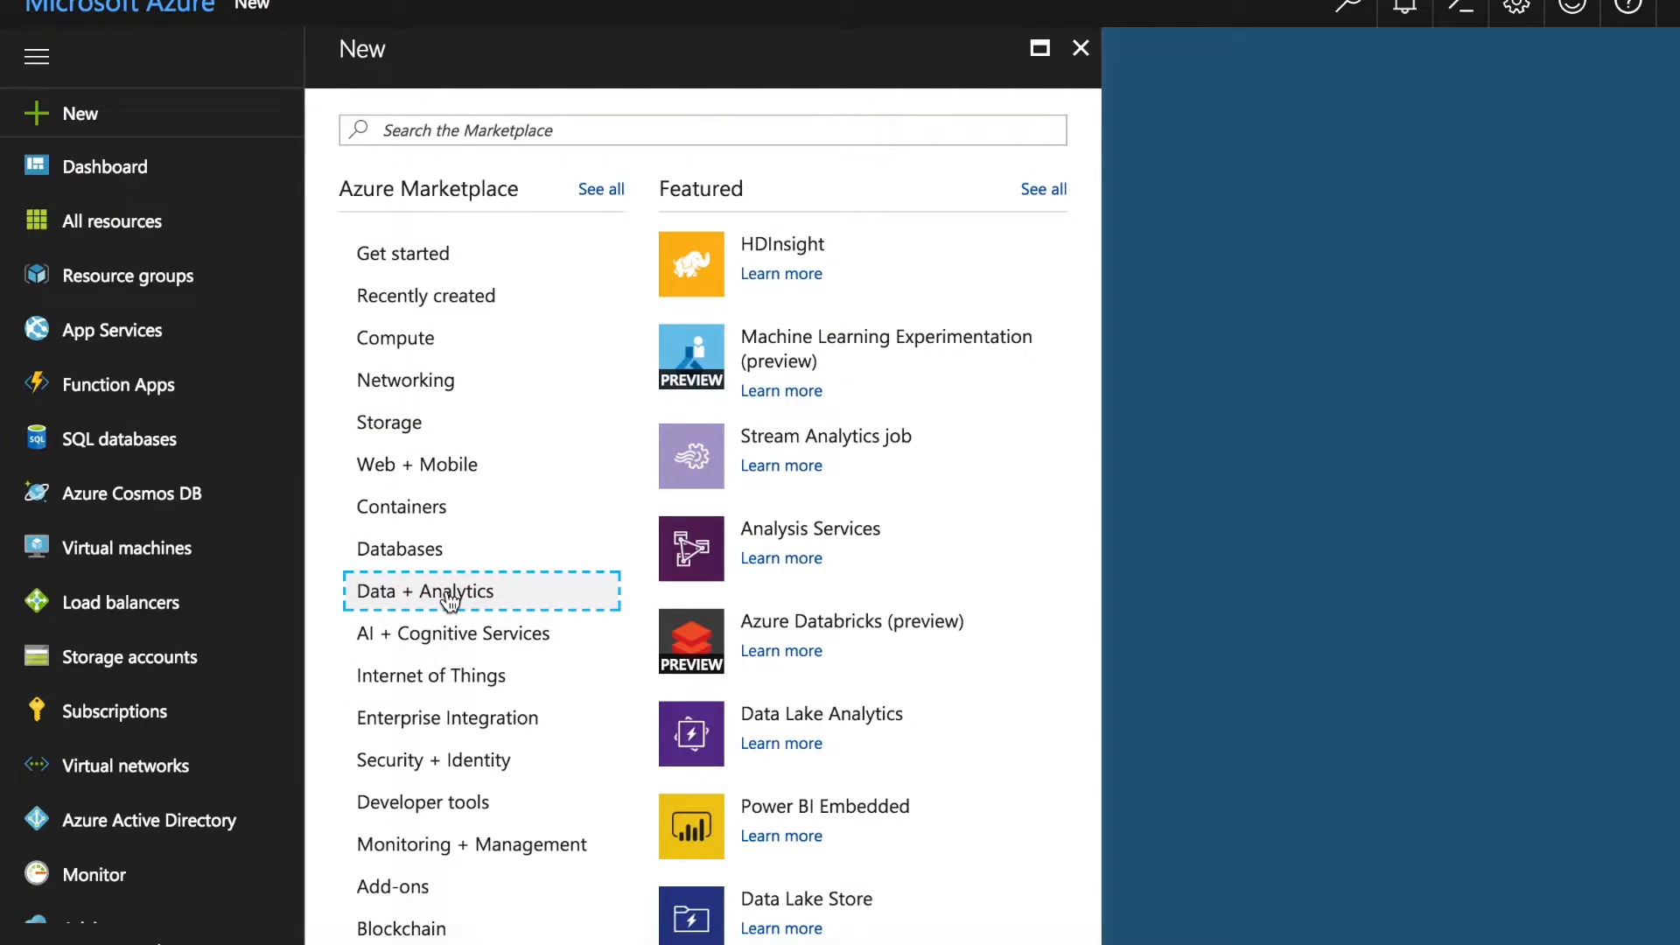
left_click(781, 251)
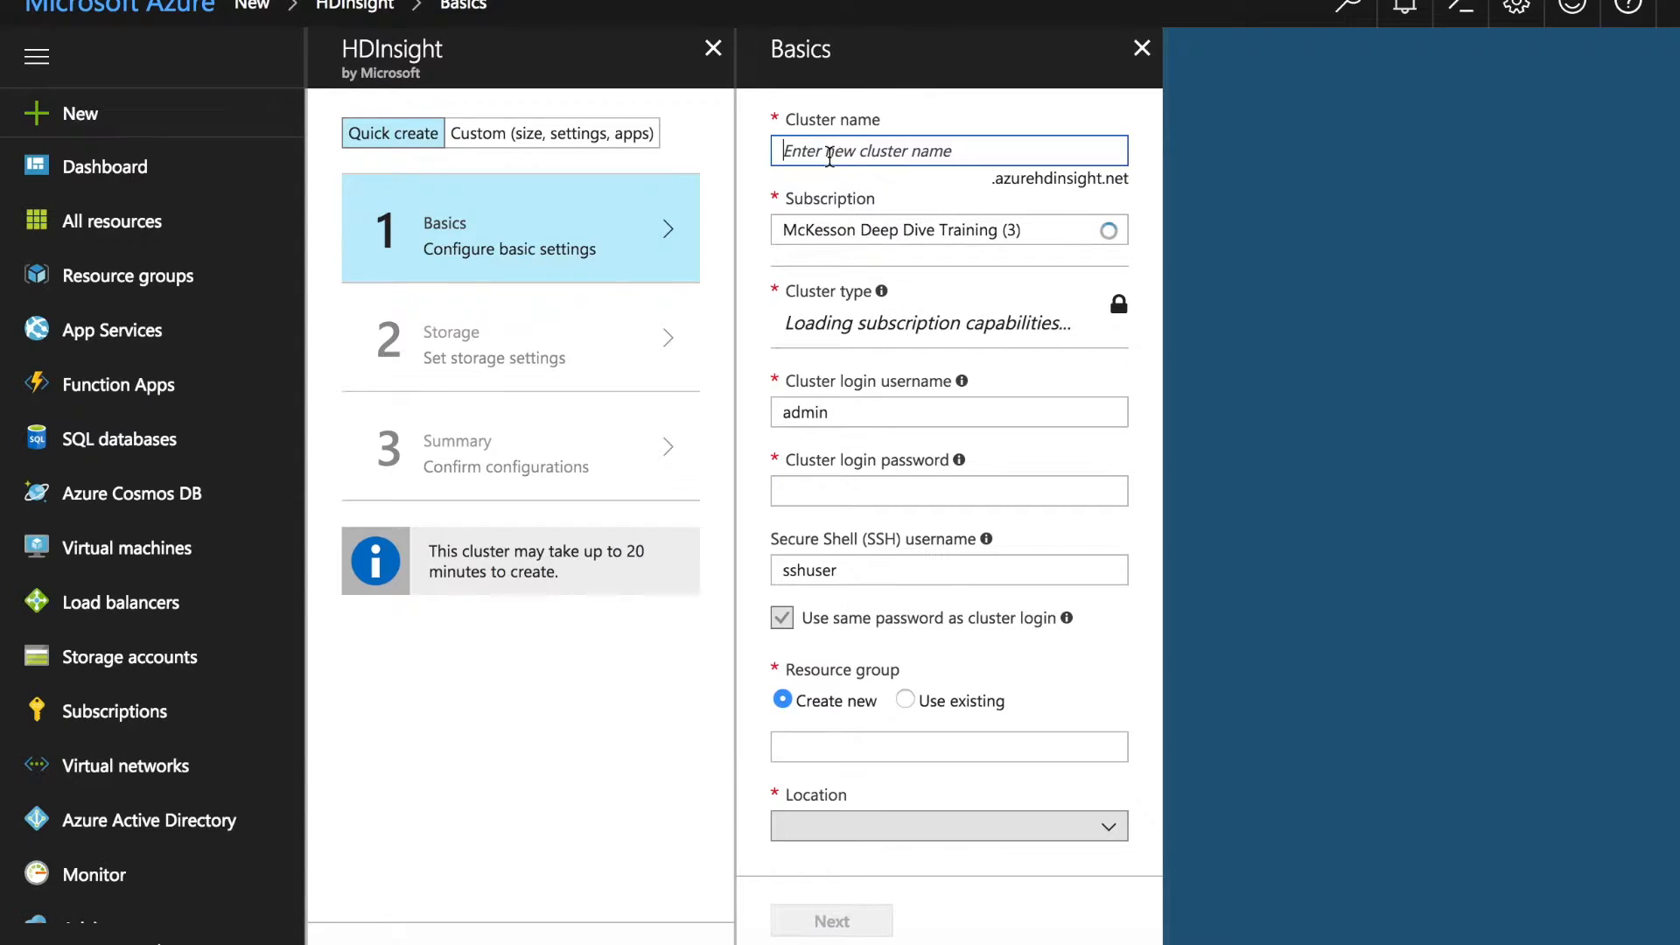
type("ps007")
Step: Compare the Hadoop and Interactive Query cluster types, and set the new cluster's type to Hadoop on Linux
left_click(952, 302)
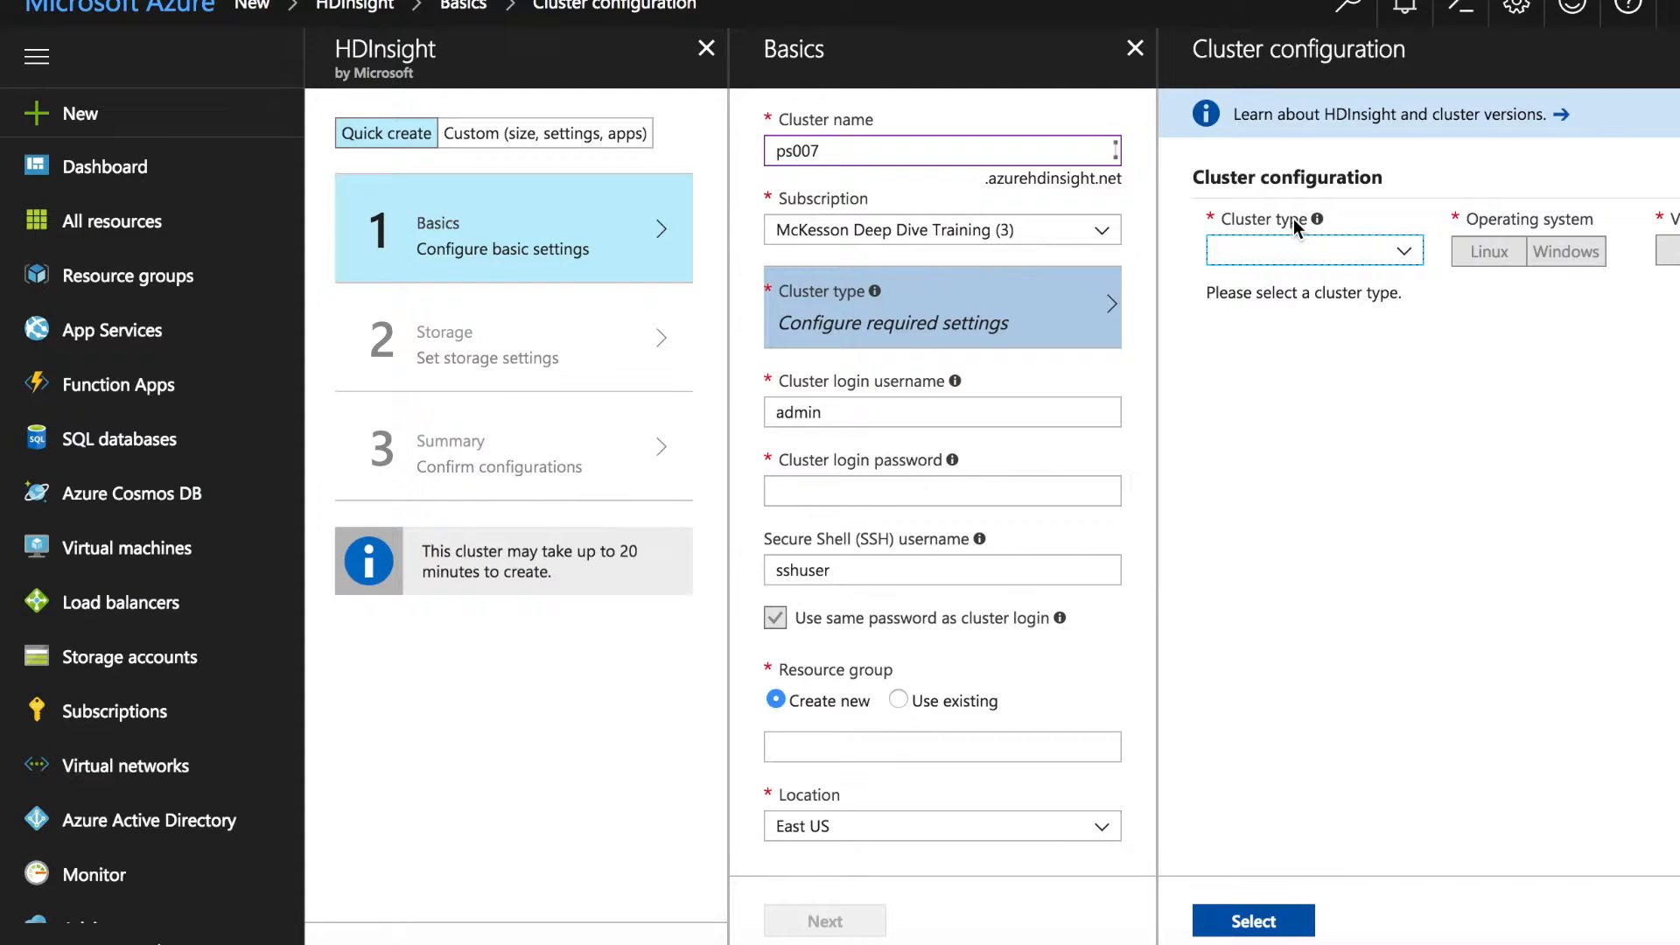
left_click(1410, 254)
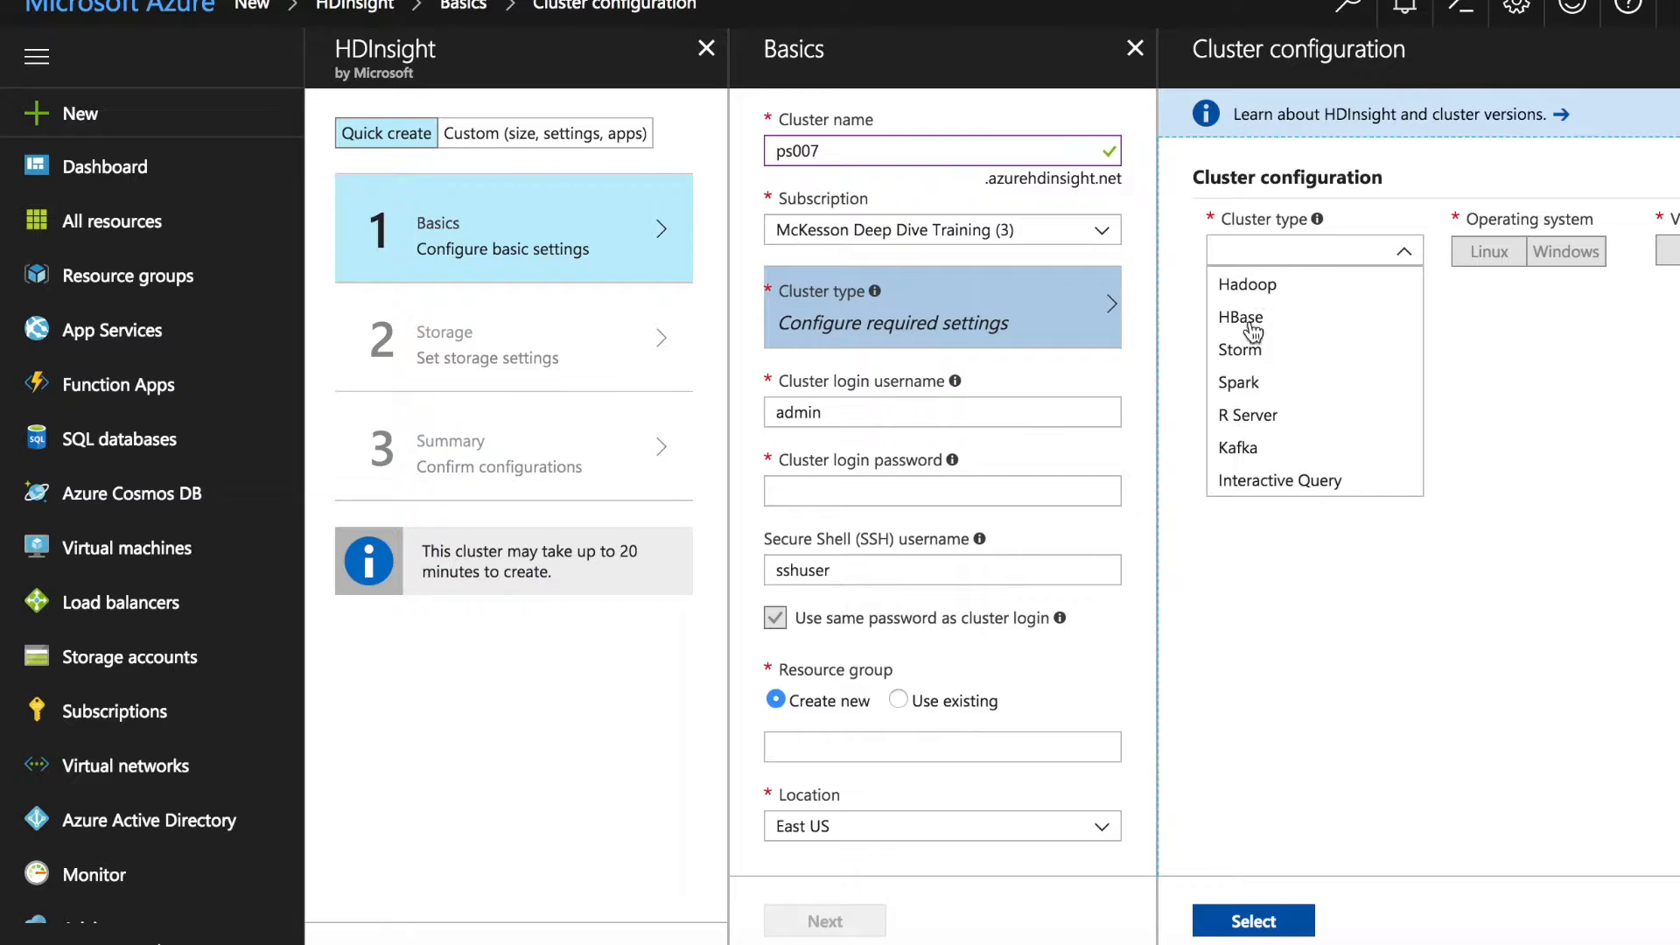
left_click(1258, 288)
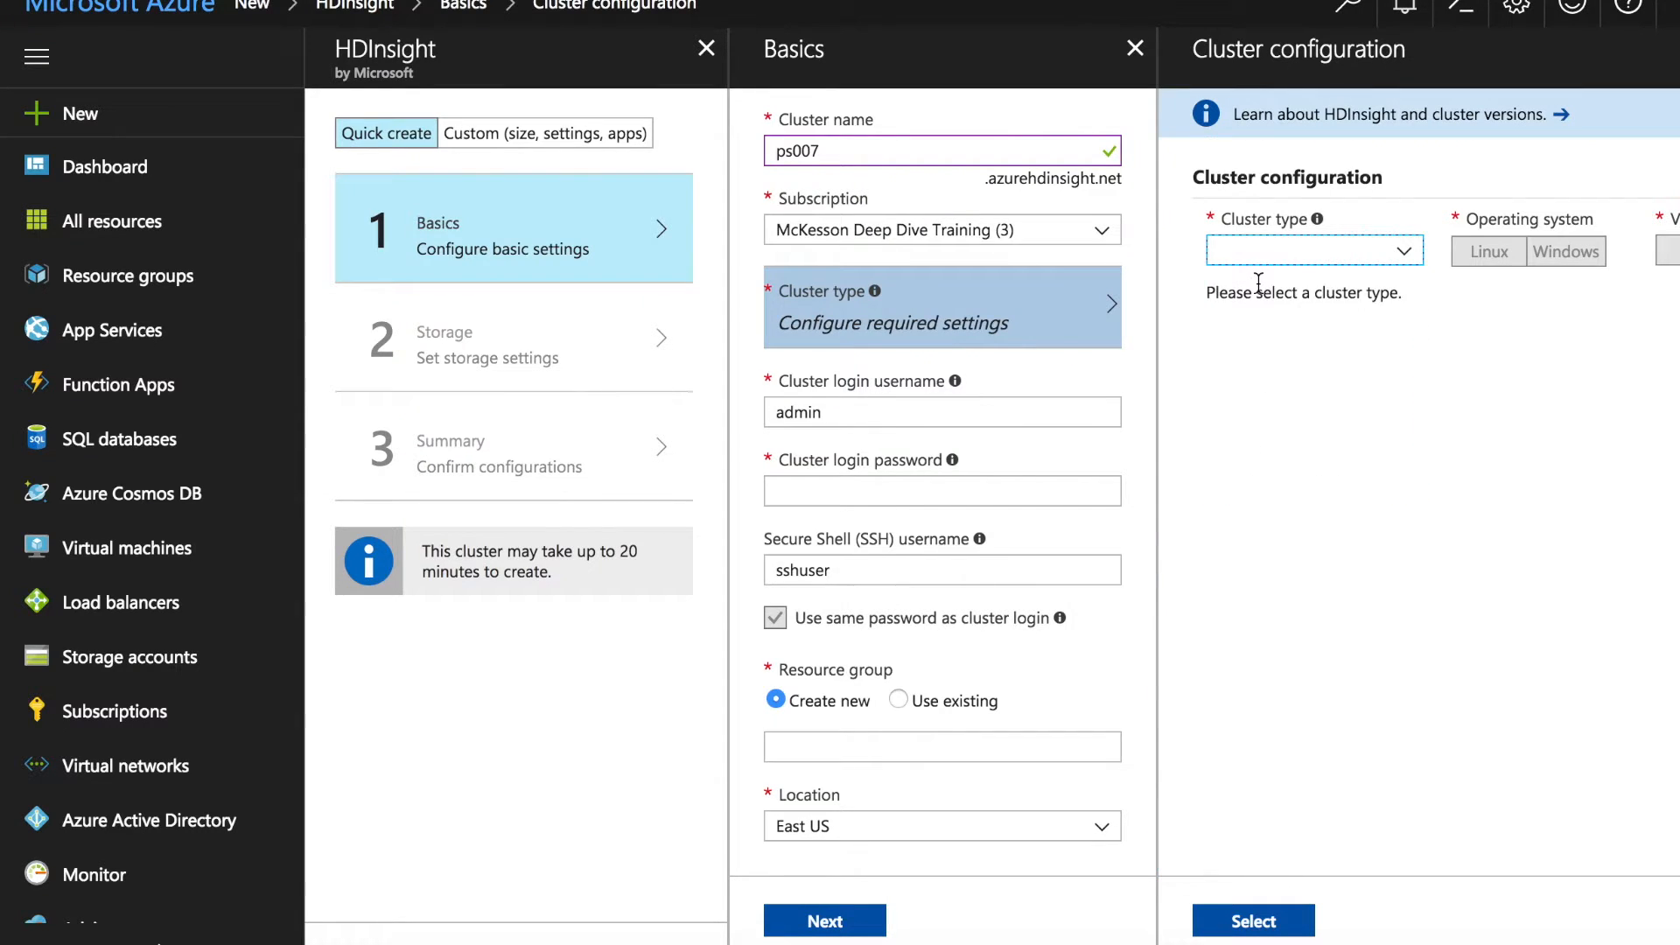
left_click(1405, 254)
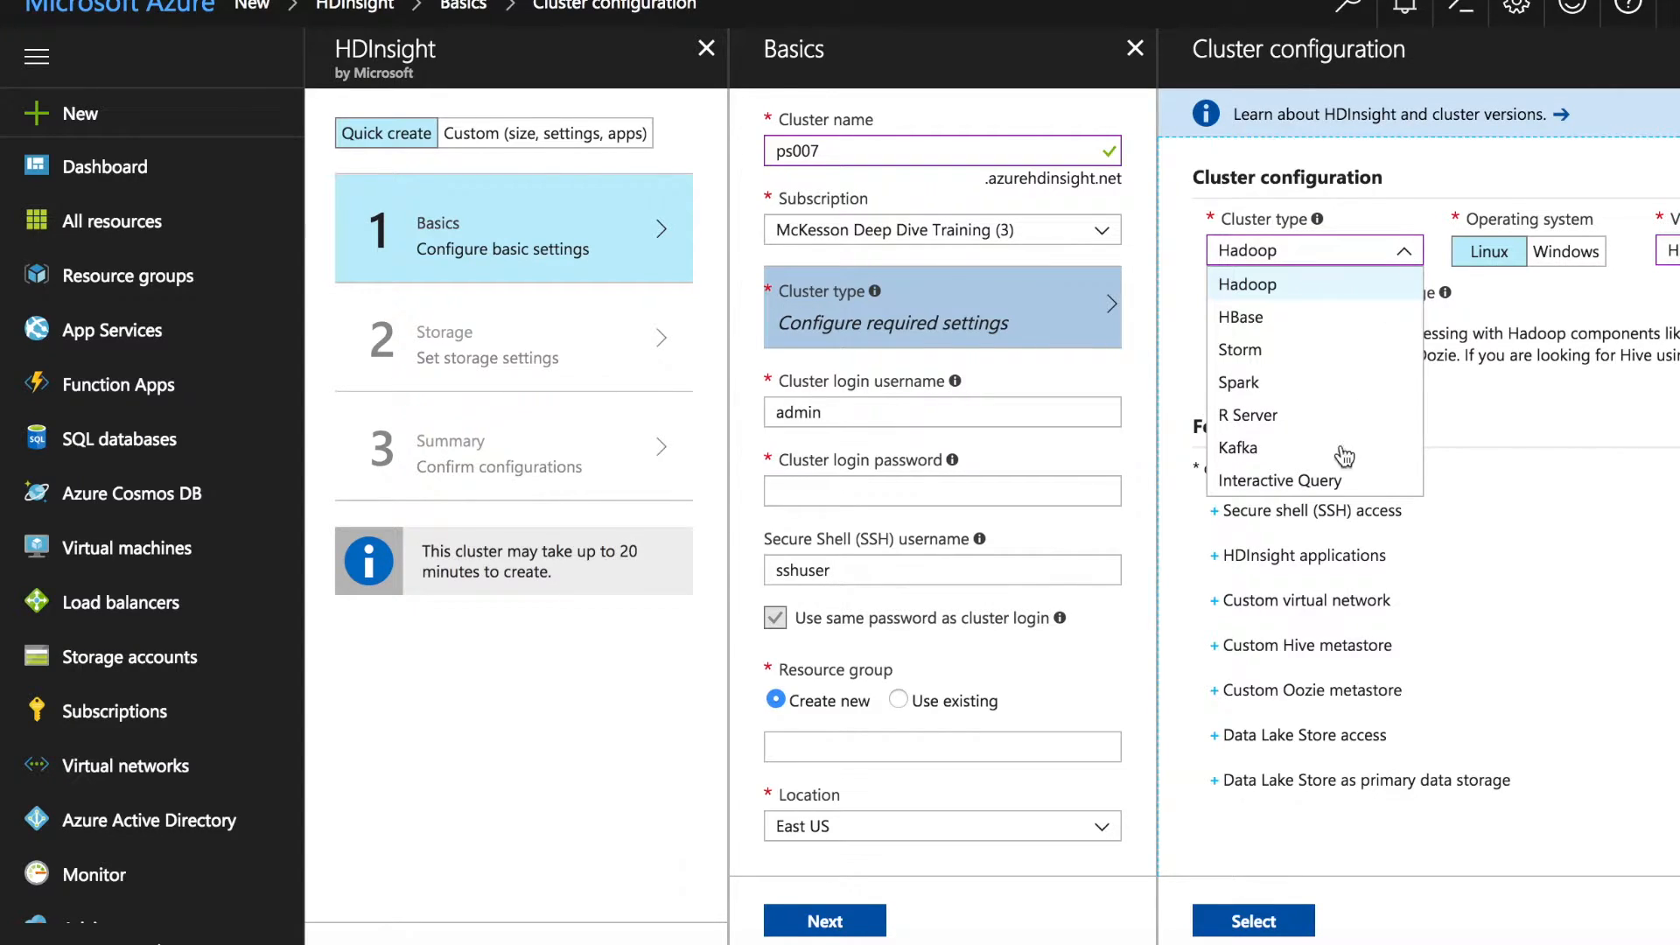
left_click(1325, 481)
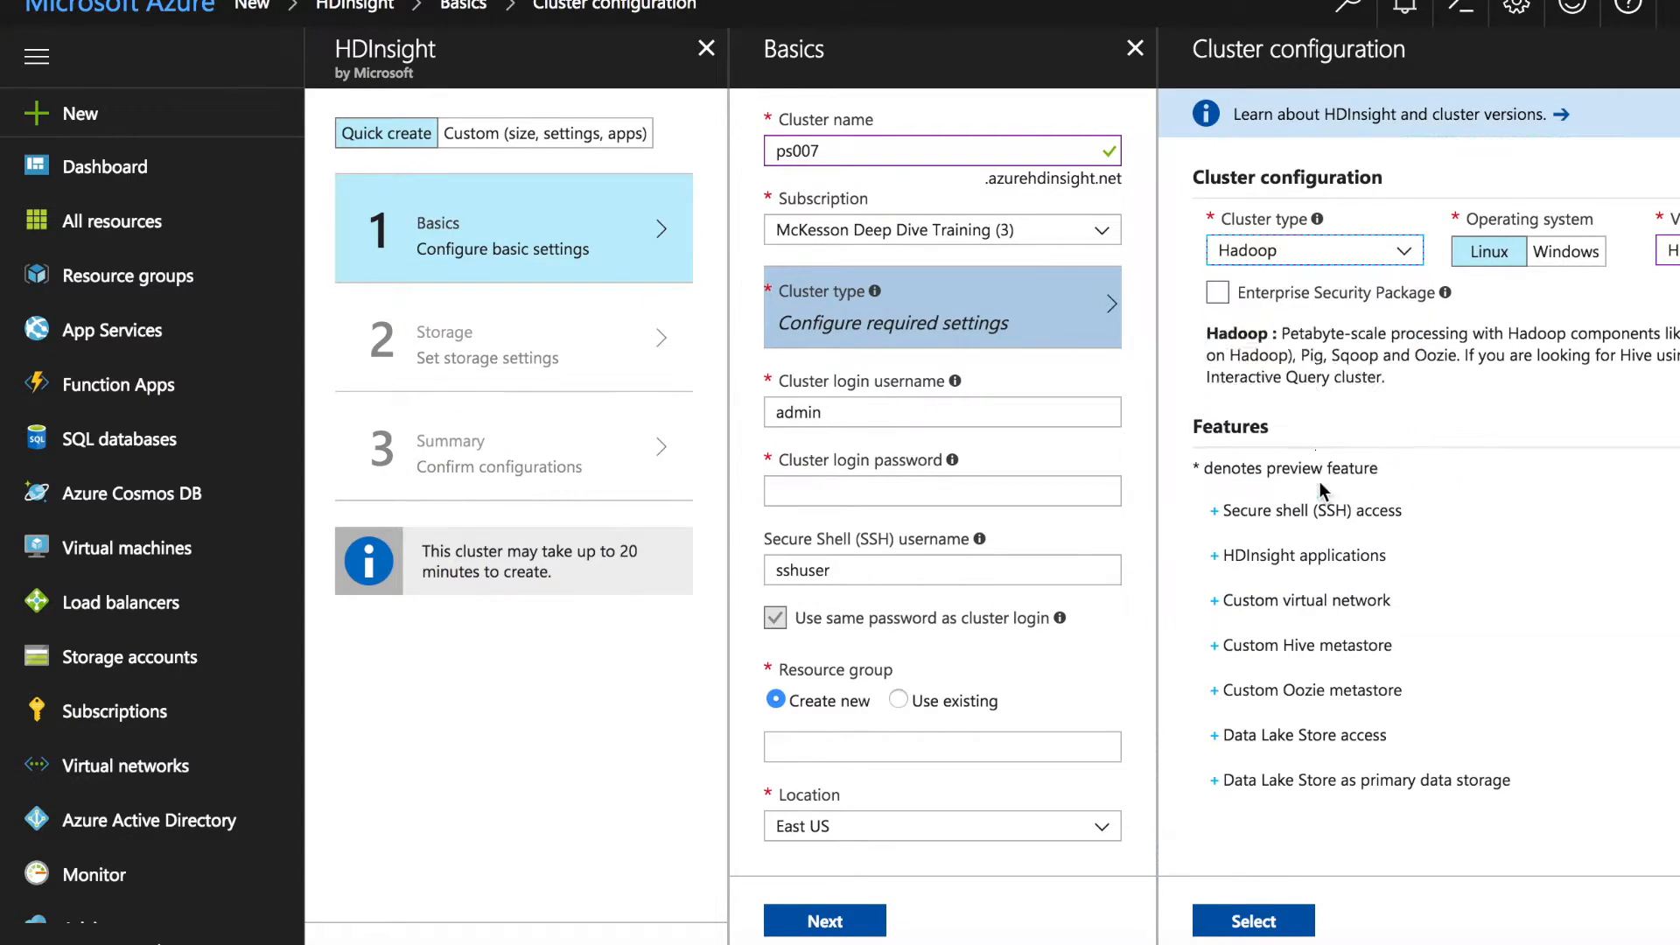
left_click(1391, 253)
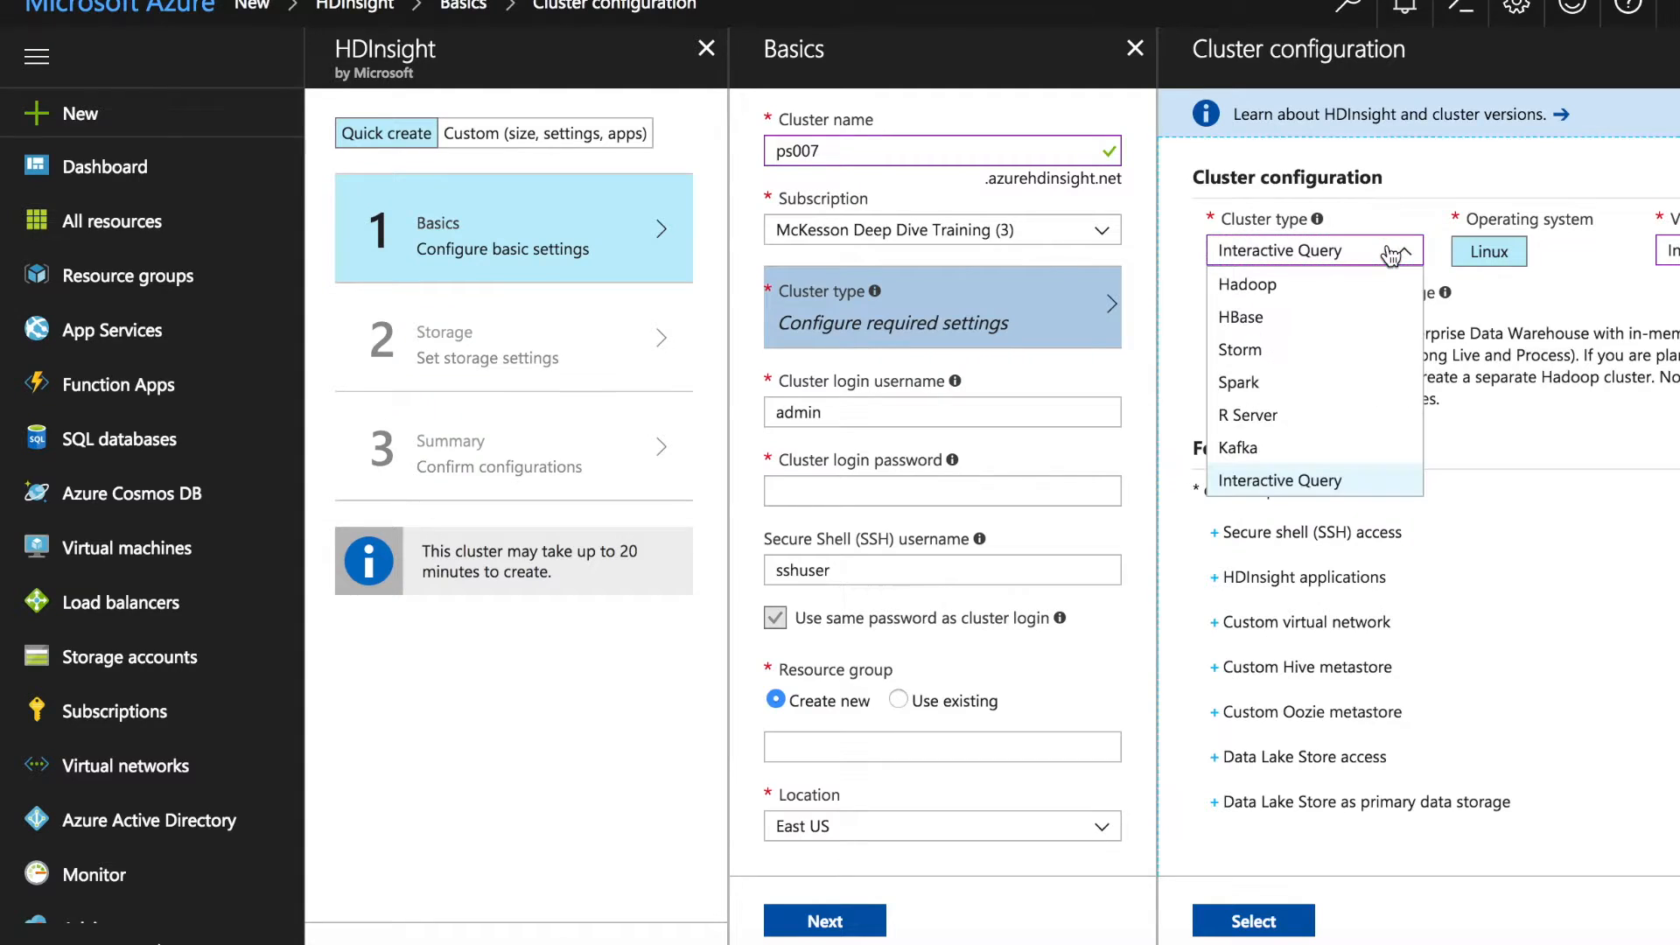
left_click(1275, 297)
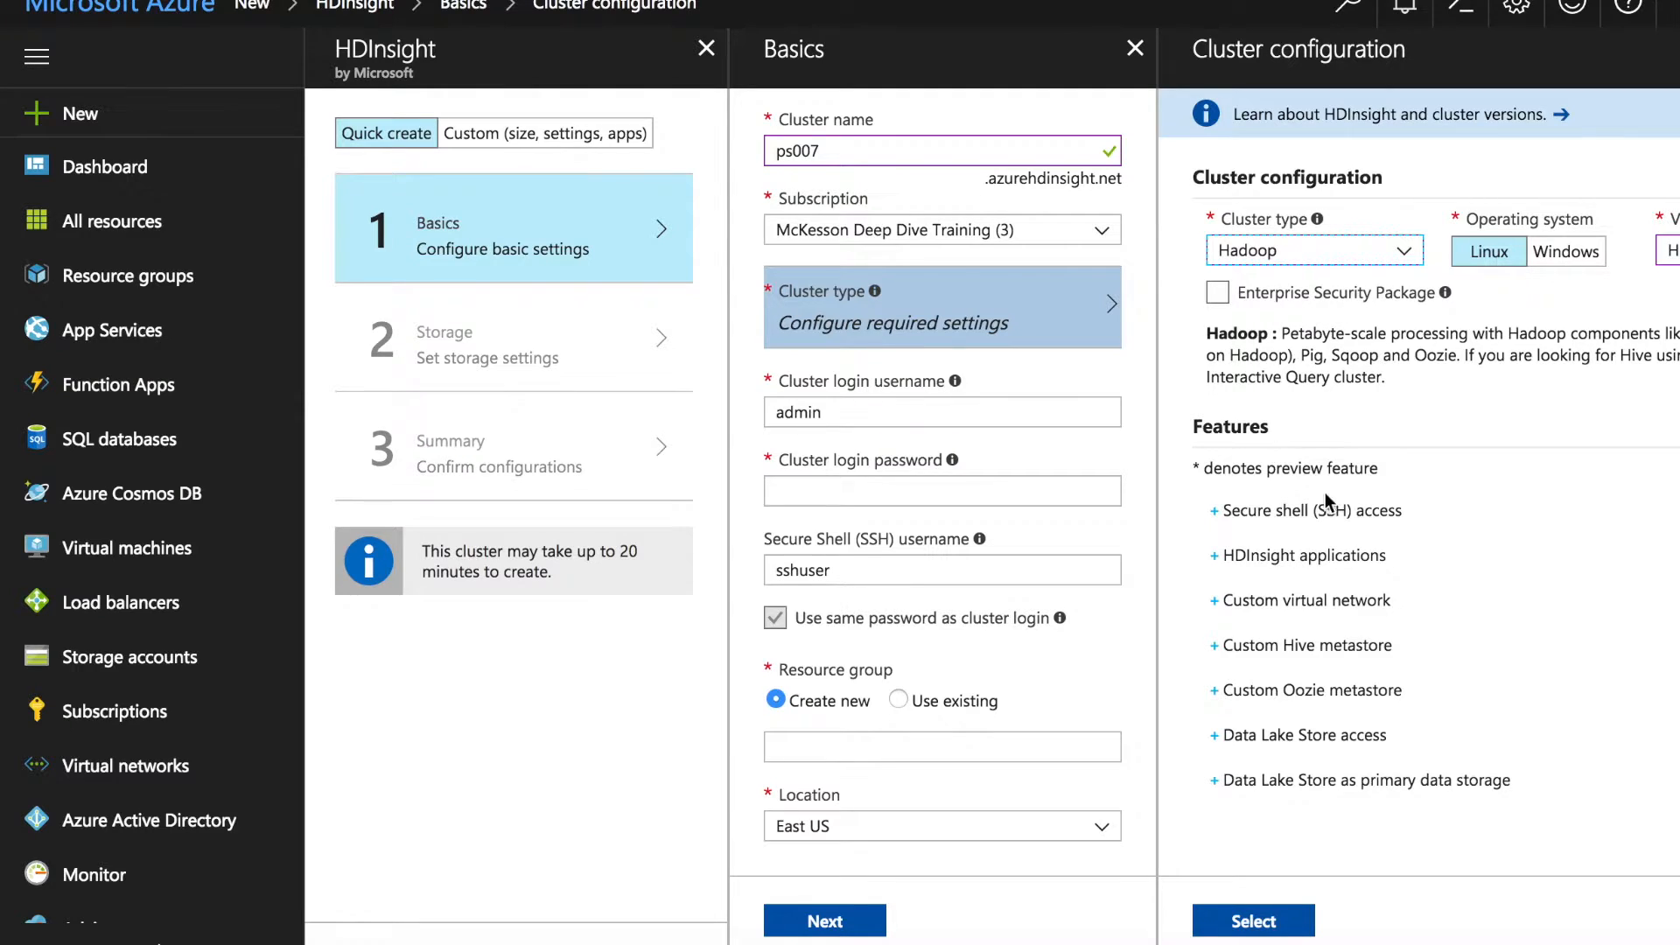
left_click(1260, 916)
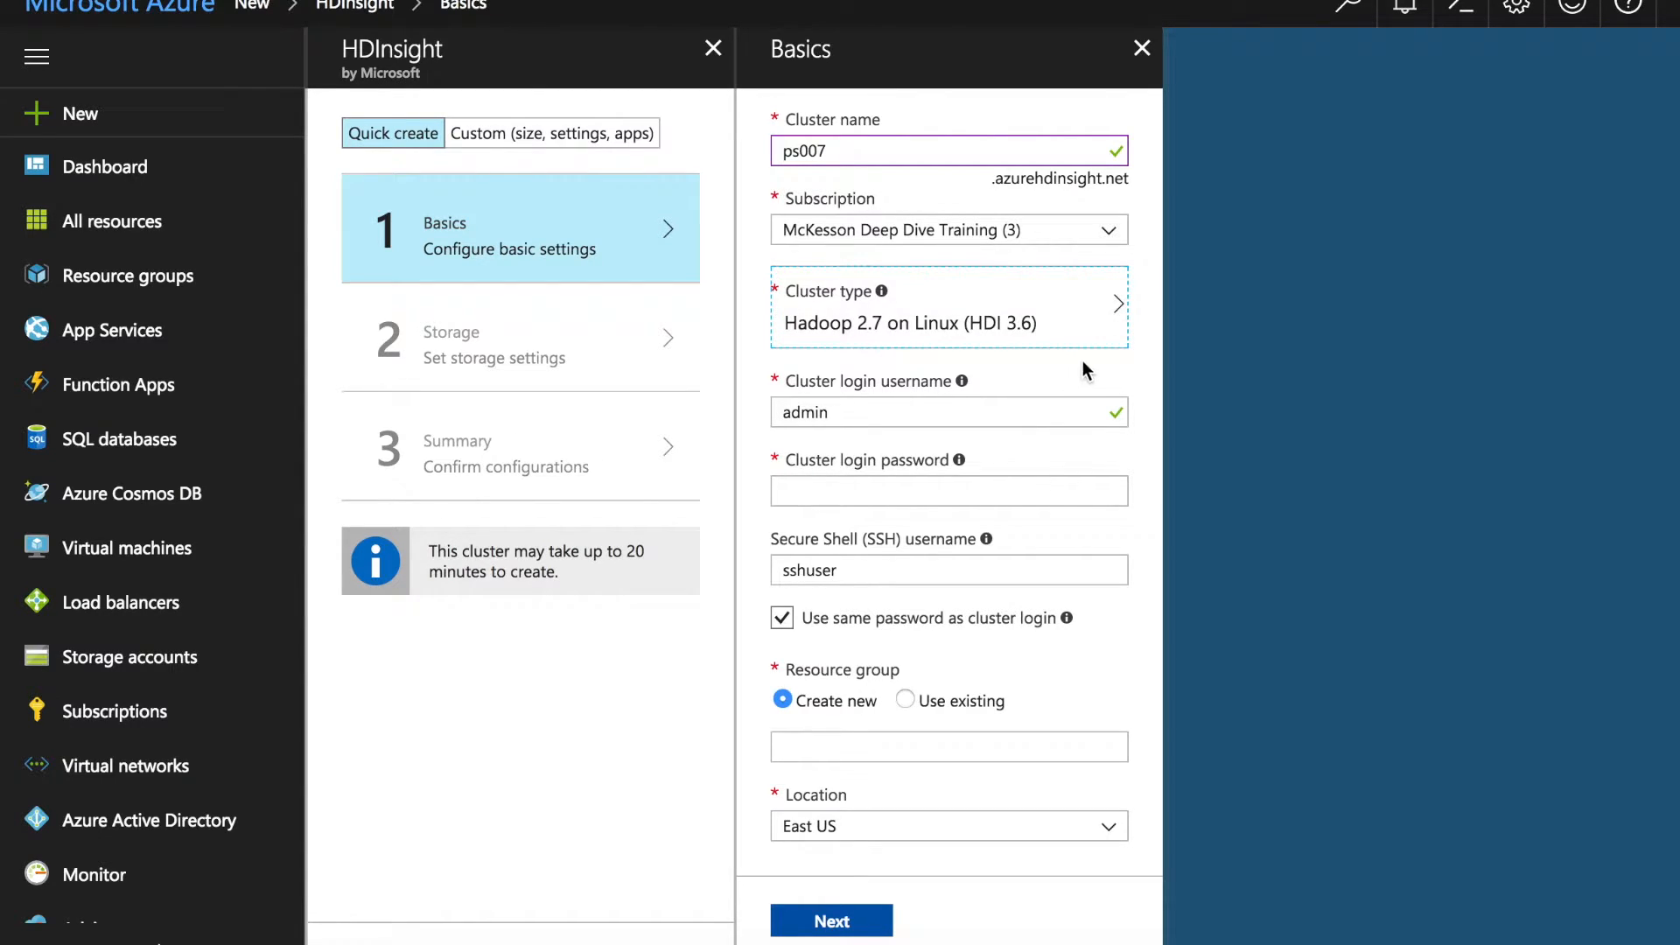
Step: Review the cluster login username, login password, SSH username and location fields in the cluster's basic settings
left_click(866, 414)
double_click(866, 415)
left_click(826, 483)
double_click(863, 570)
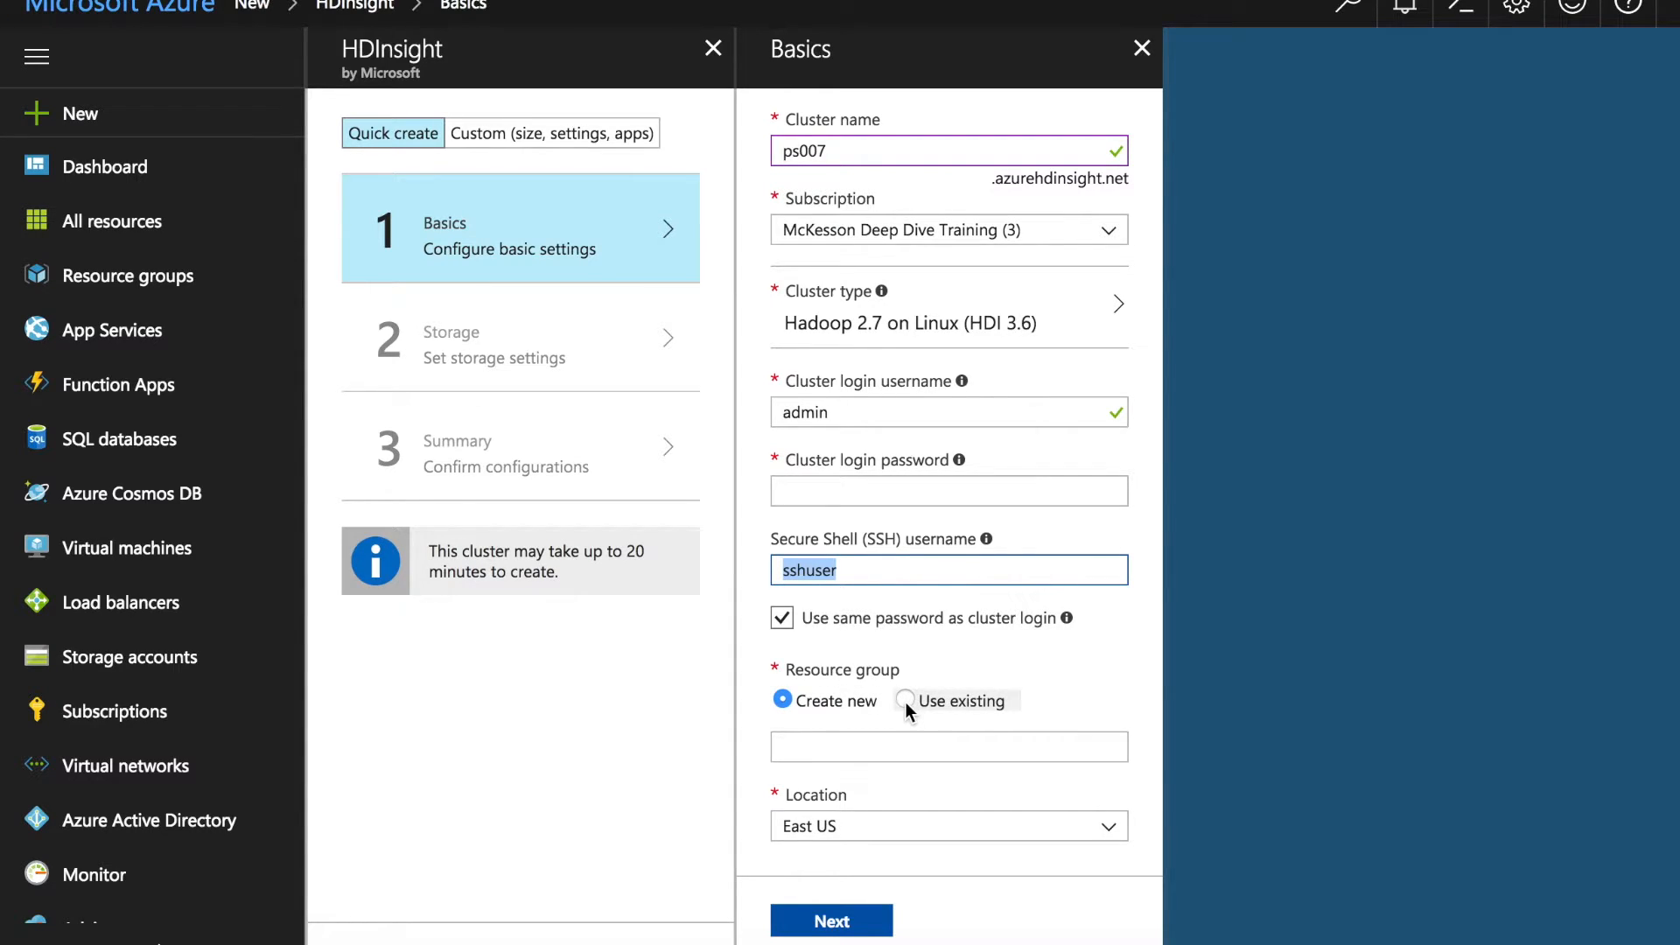
left_click(878, 825)
left_click(735, 832)
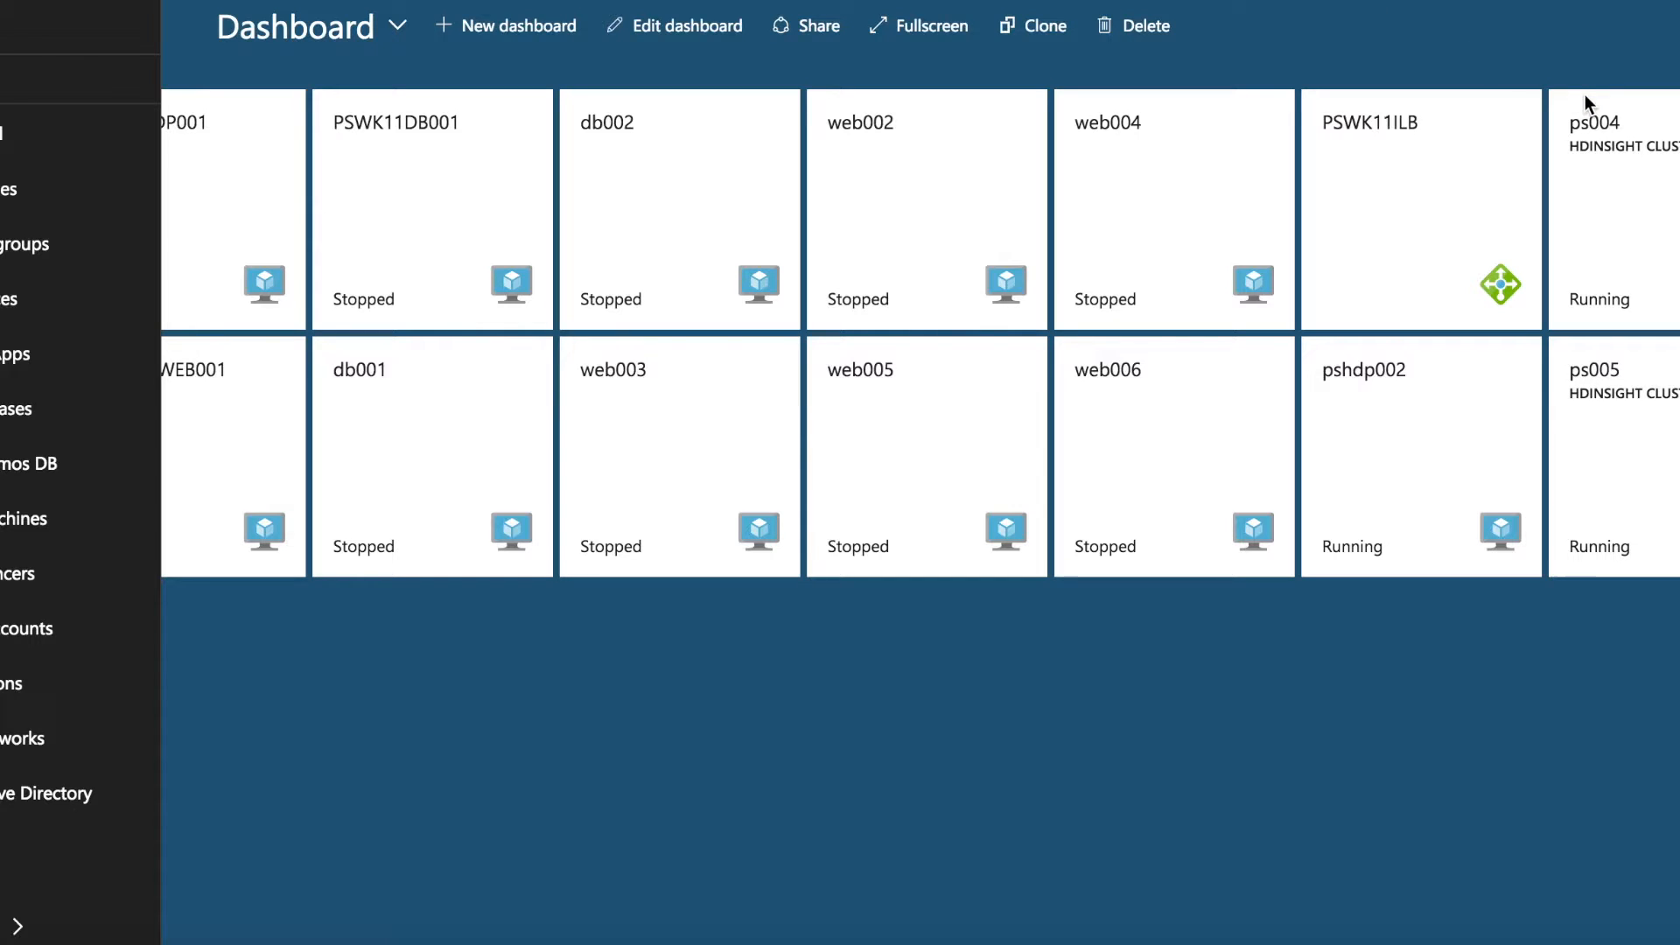
Step: Examine the ps004 HDInsight cluster's overview and its script actions, and return to the dashboard
left_click(1632, 140)
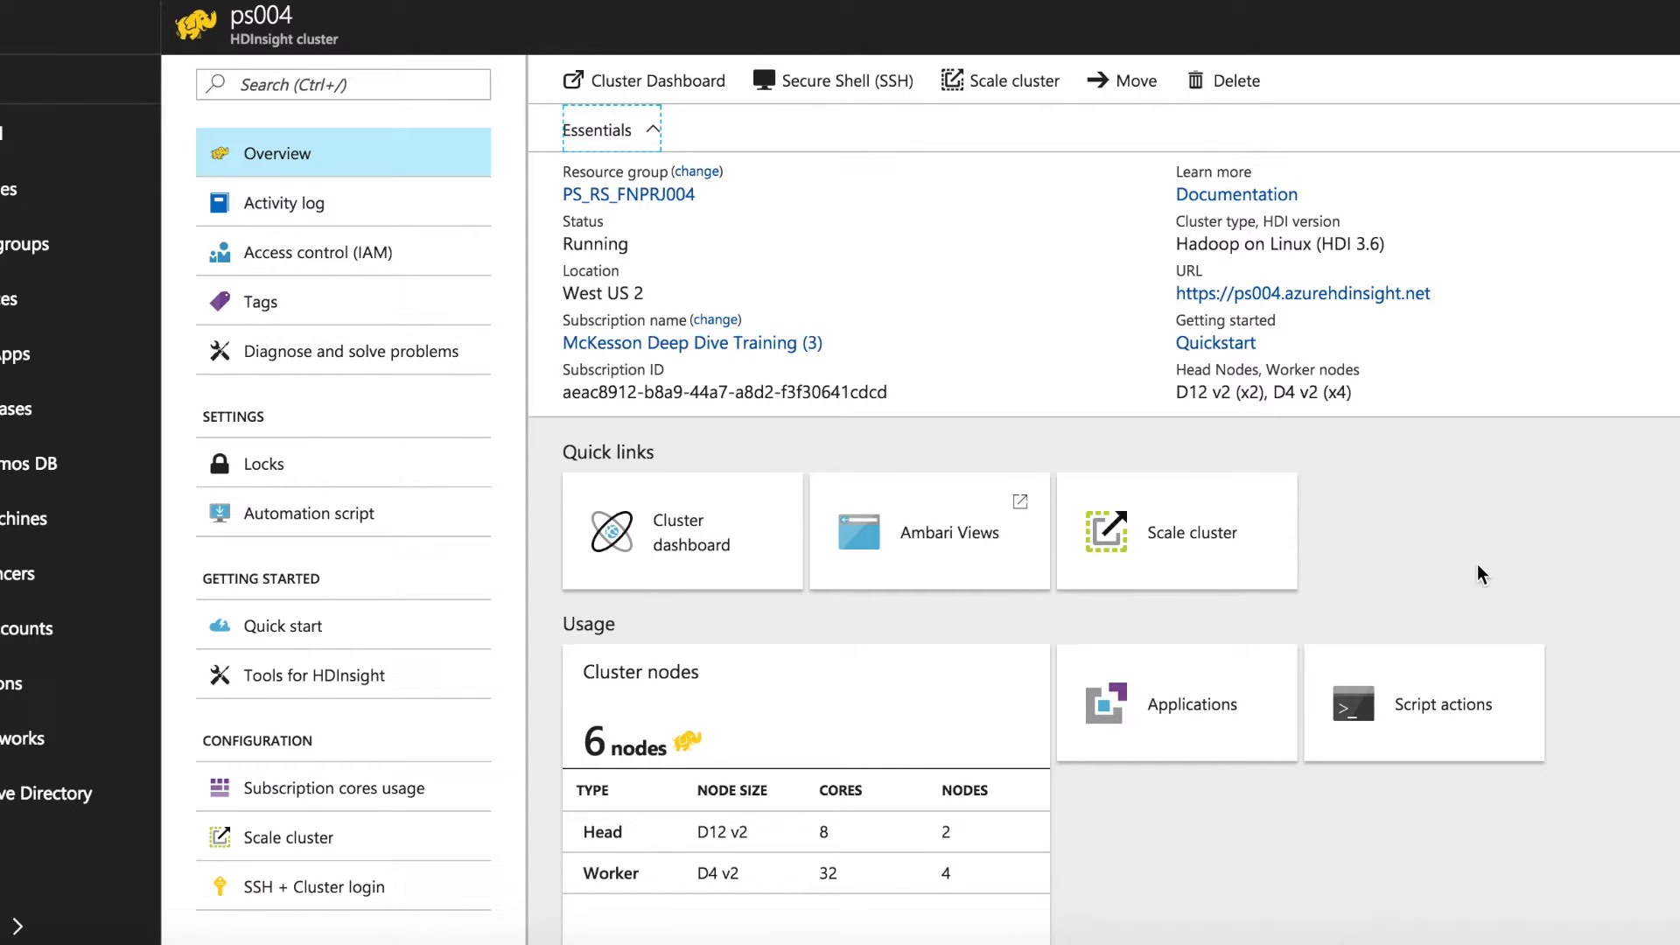
scroll(1477, 563, "down", 3)
left_click(1450, 430)
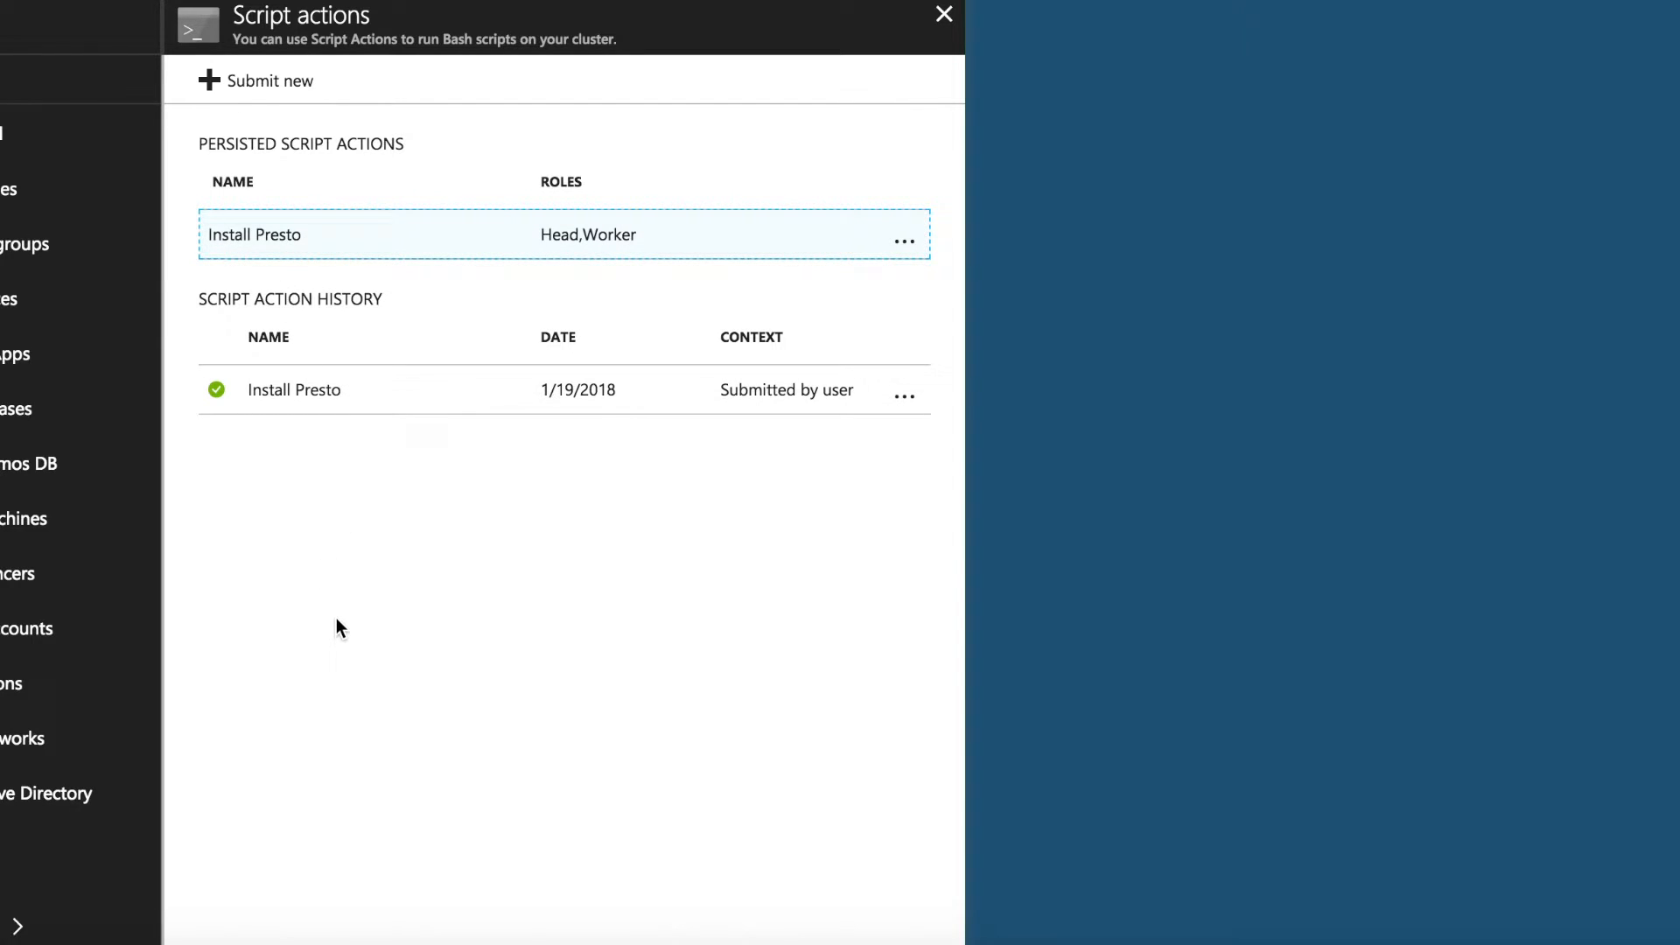
left_click(945, 15)
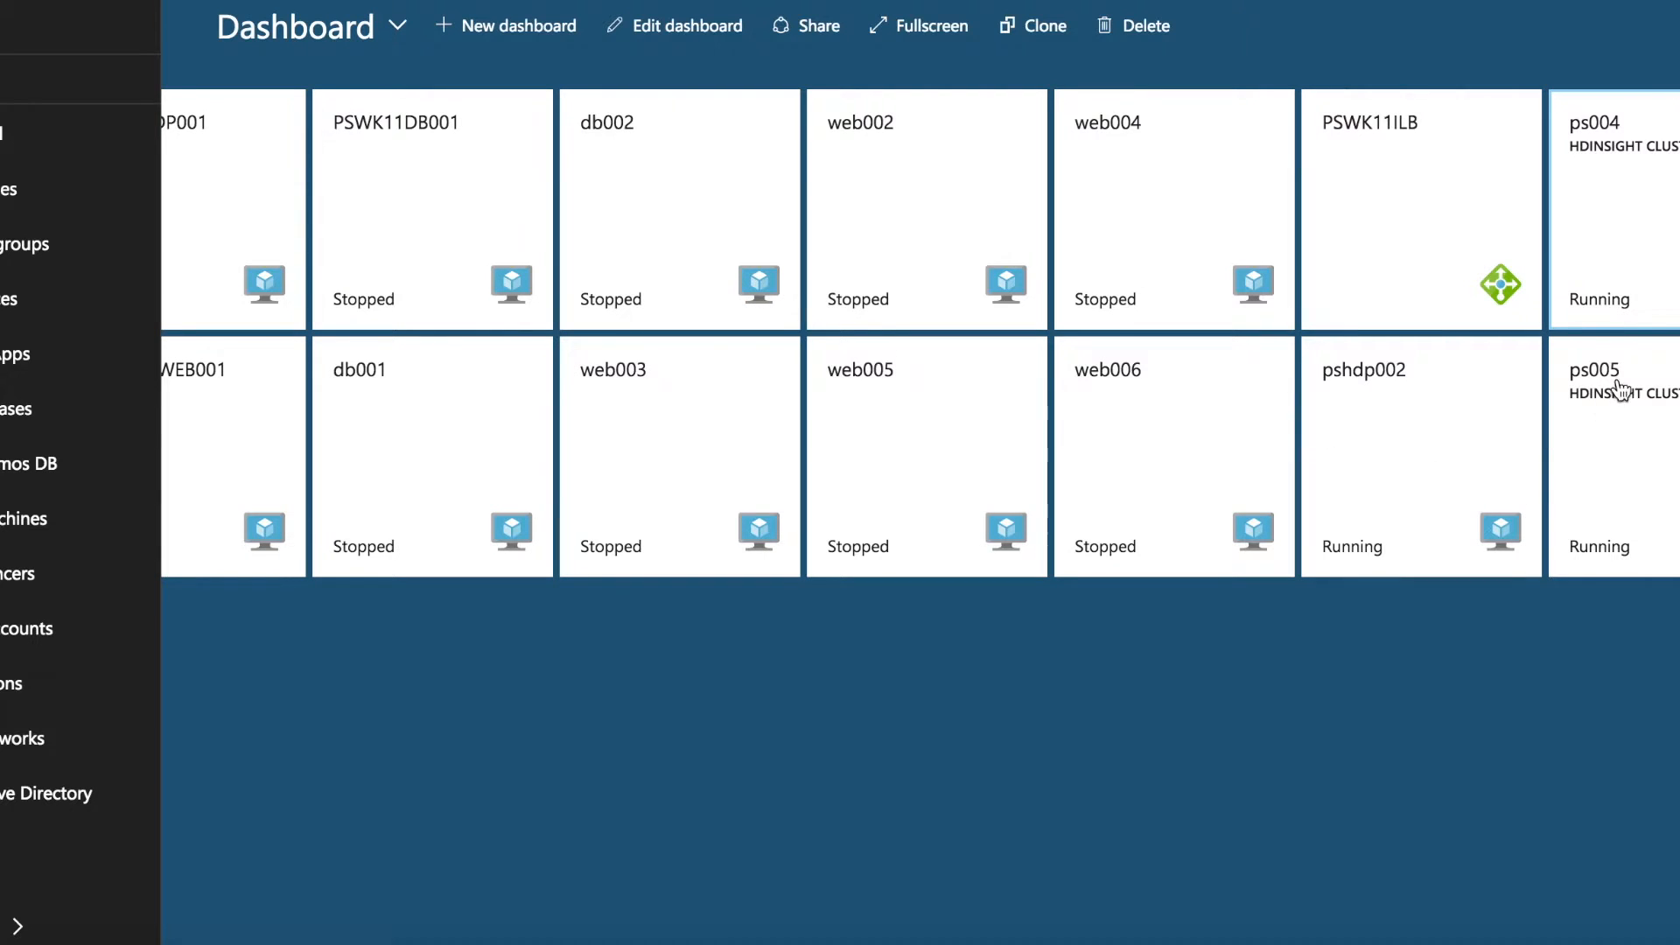
Step: Examine the ps005 HDInsight cluster's overview, including its cluster nodes
left_click(1620, 389)
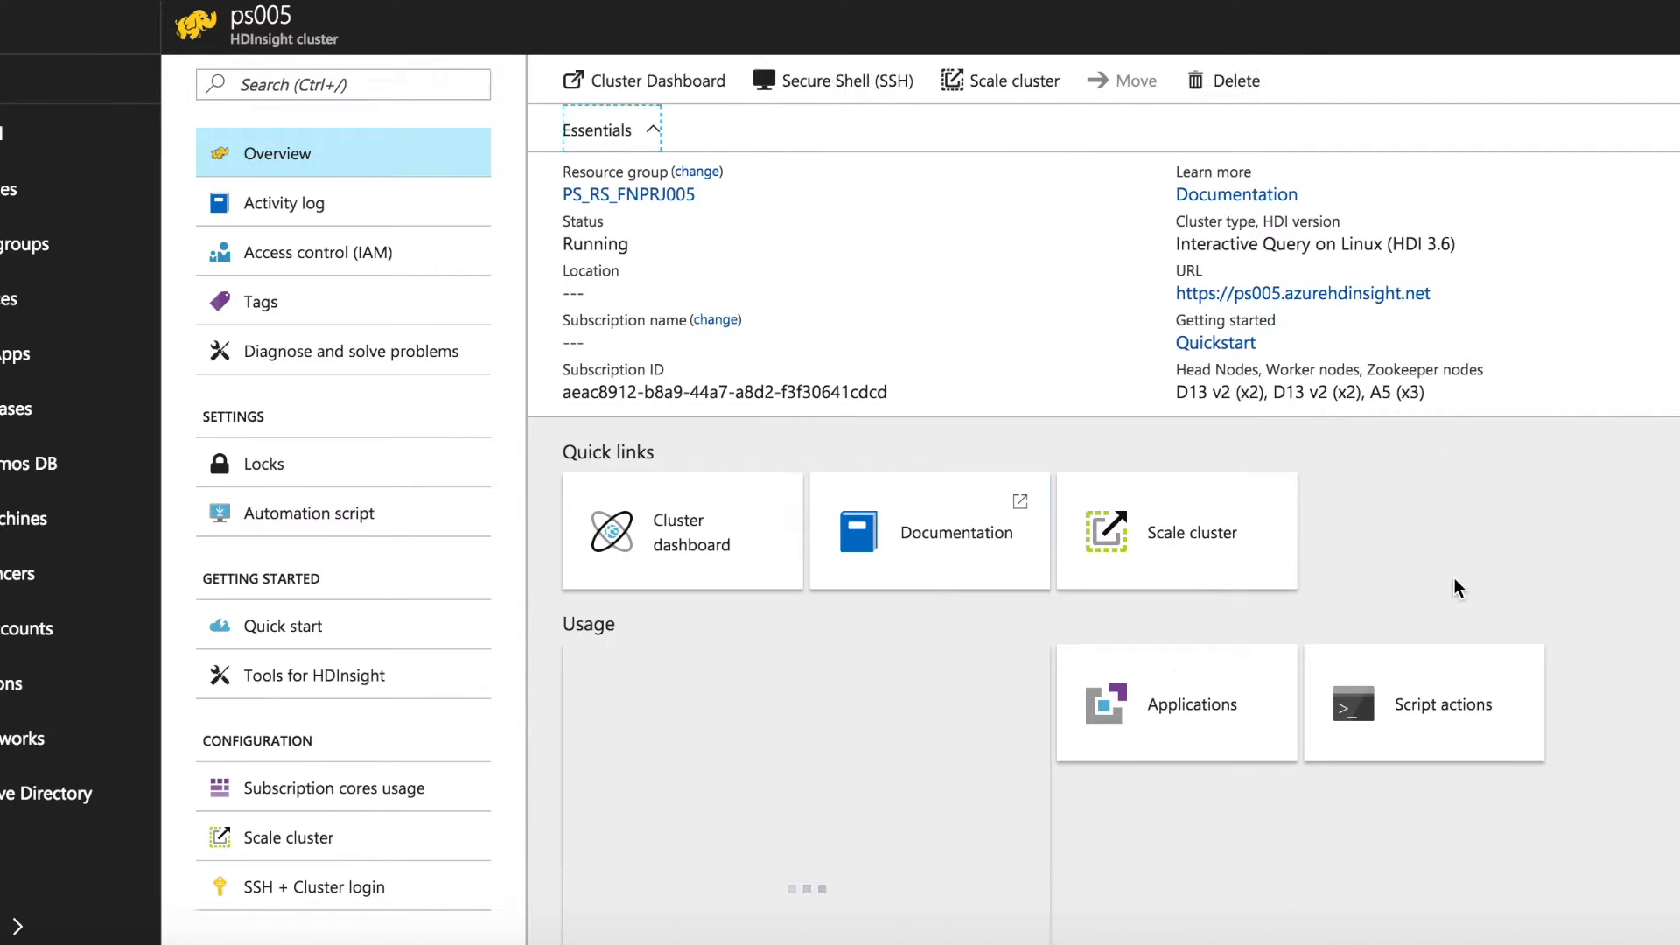
scroll(1466, 575, "down", 2)
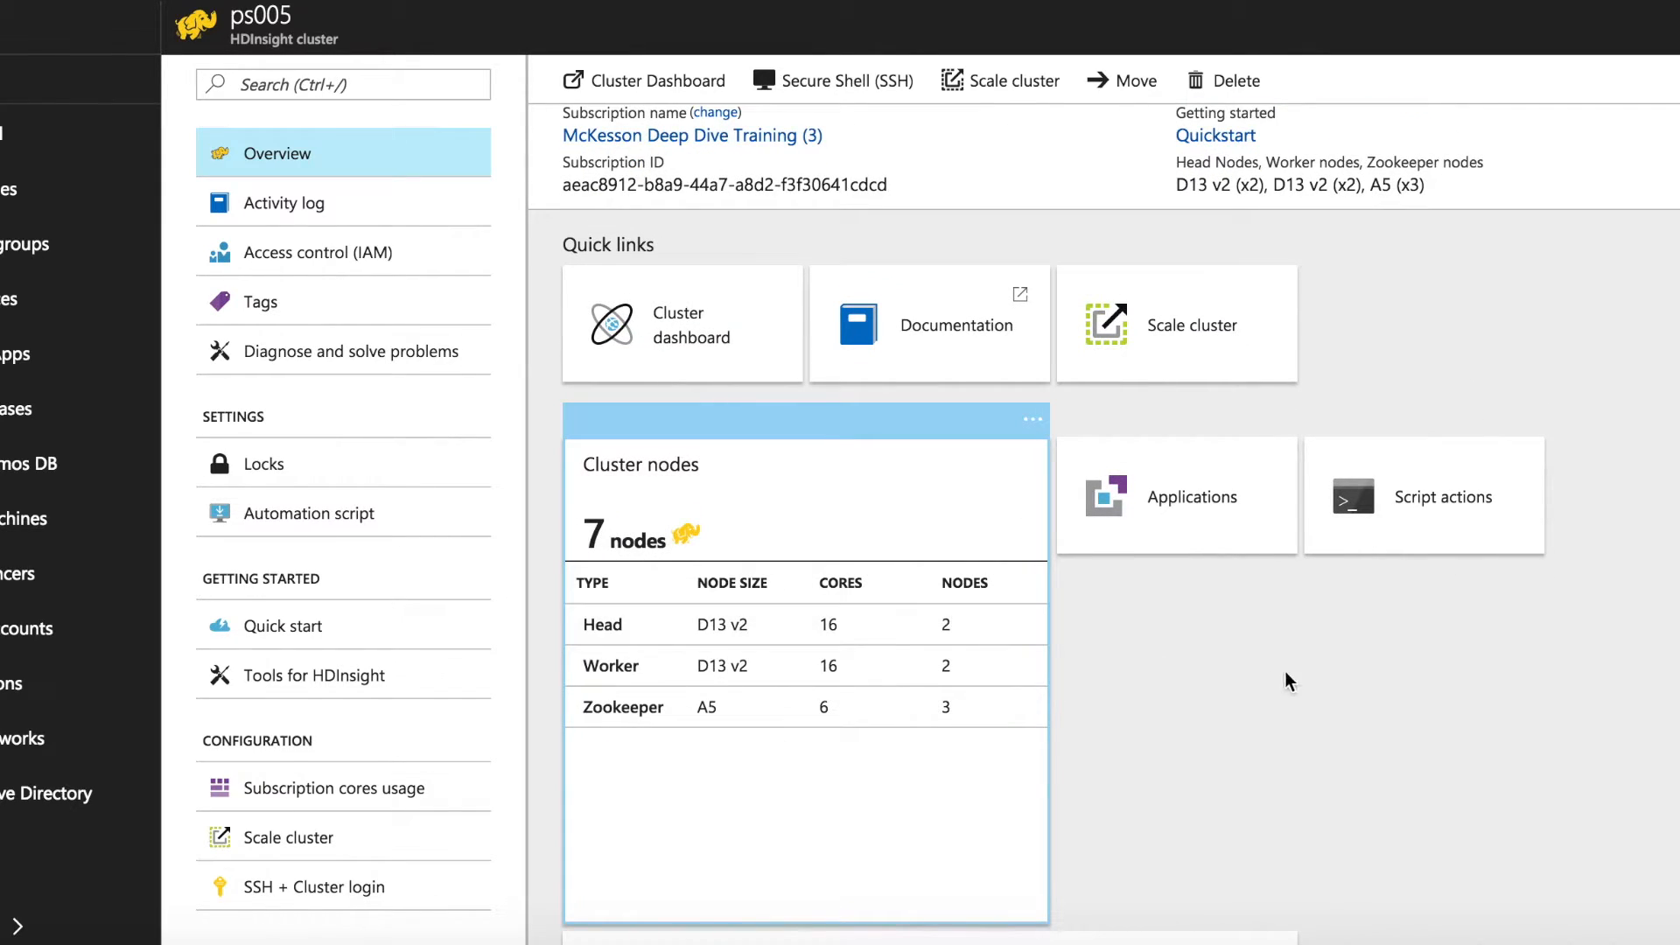
scroll(1286, 680, "up", 2)
scroll(1286, 680, "up", 1)
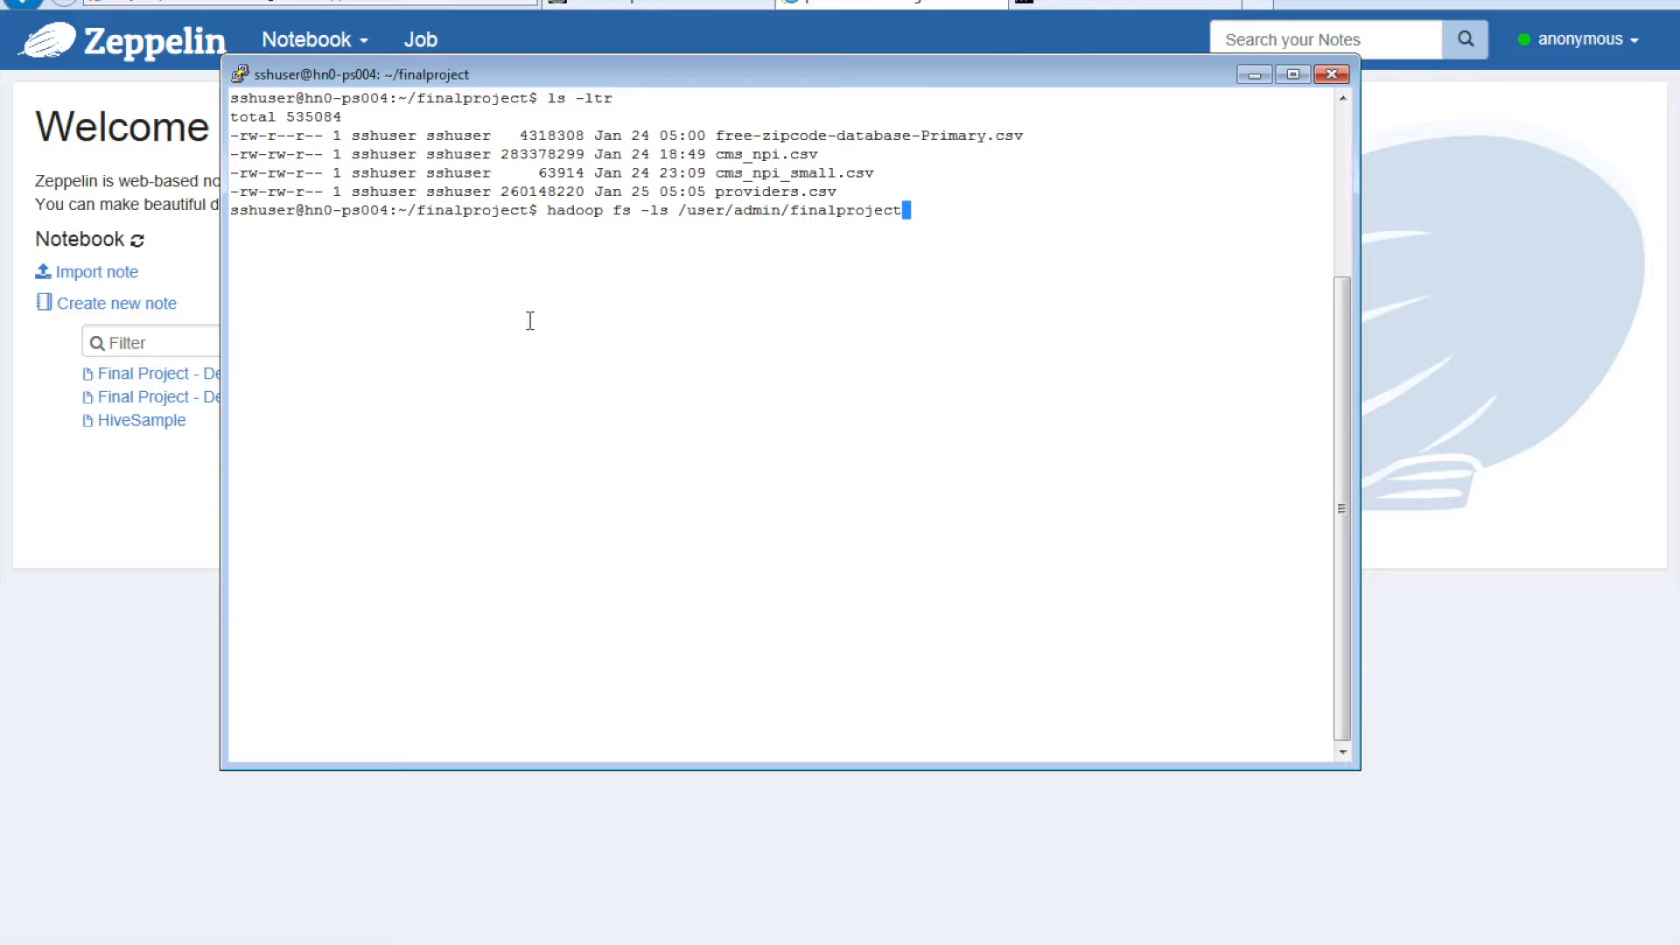
Step: Switch to the ps004 SSH terminal and list the contents of the HDFS folder /user/admin/finalproject
key("Return")
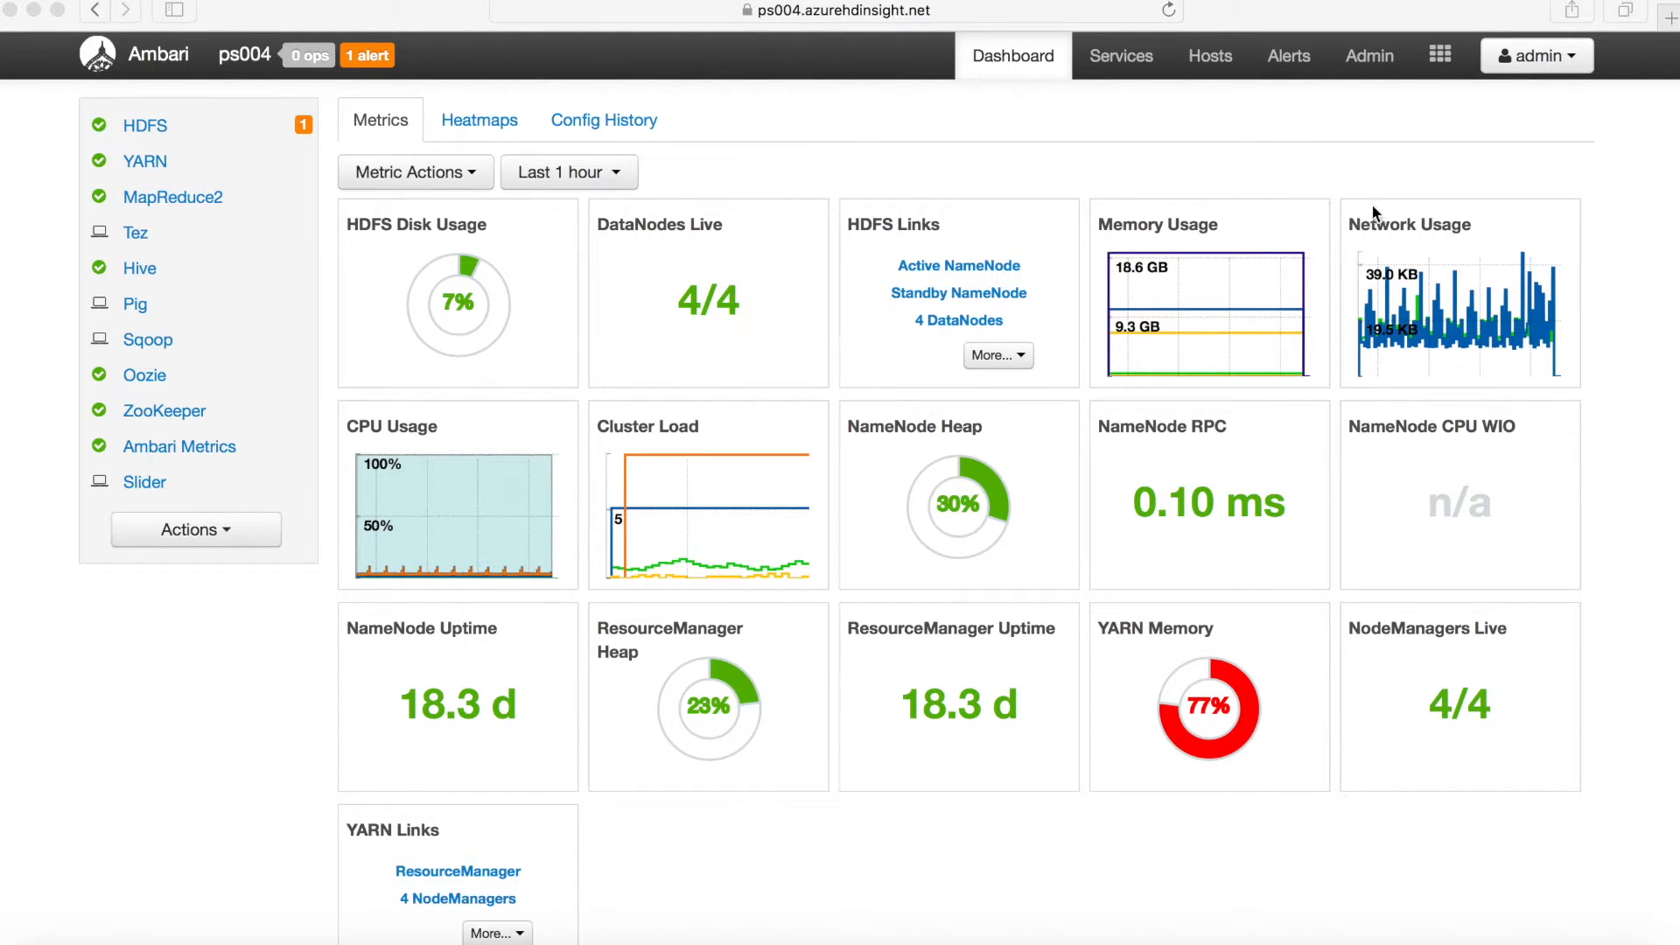
Step: Switch to the Ambari site of cluster ps004 and open Hive View 2.0
left_click(1440, 56)
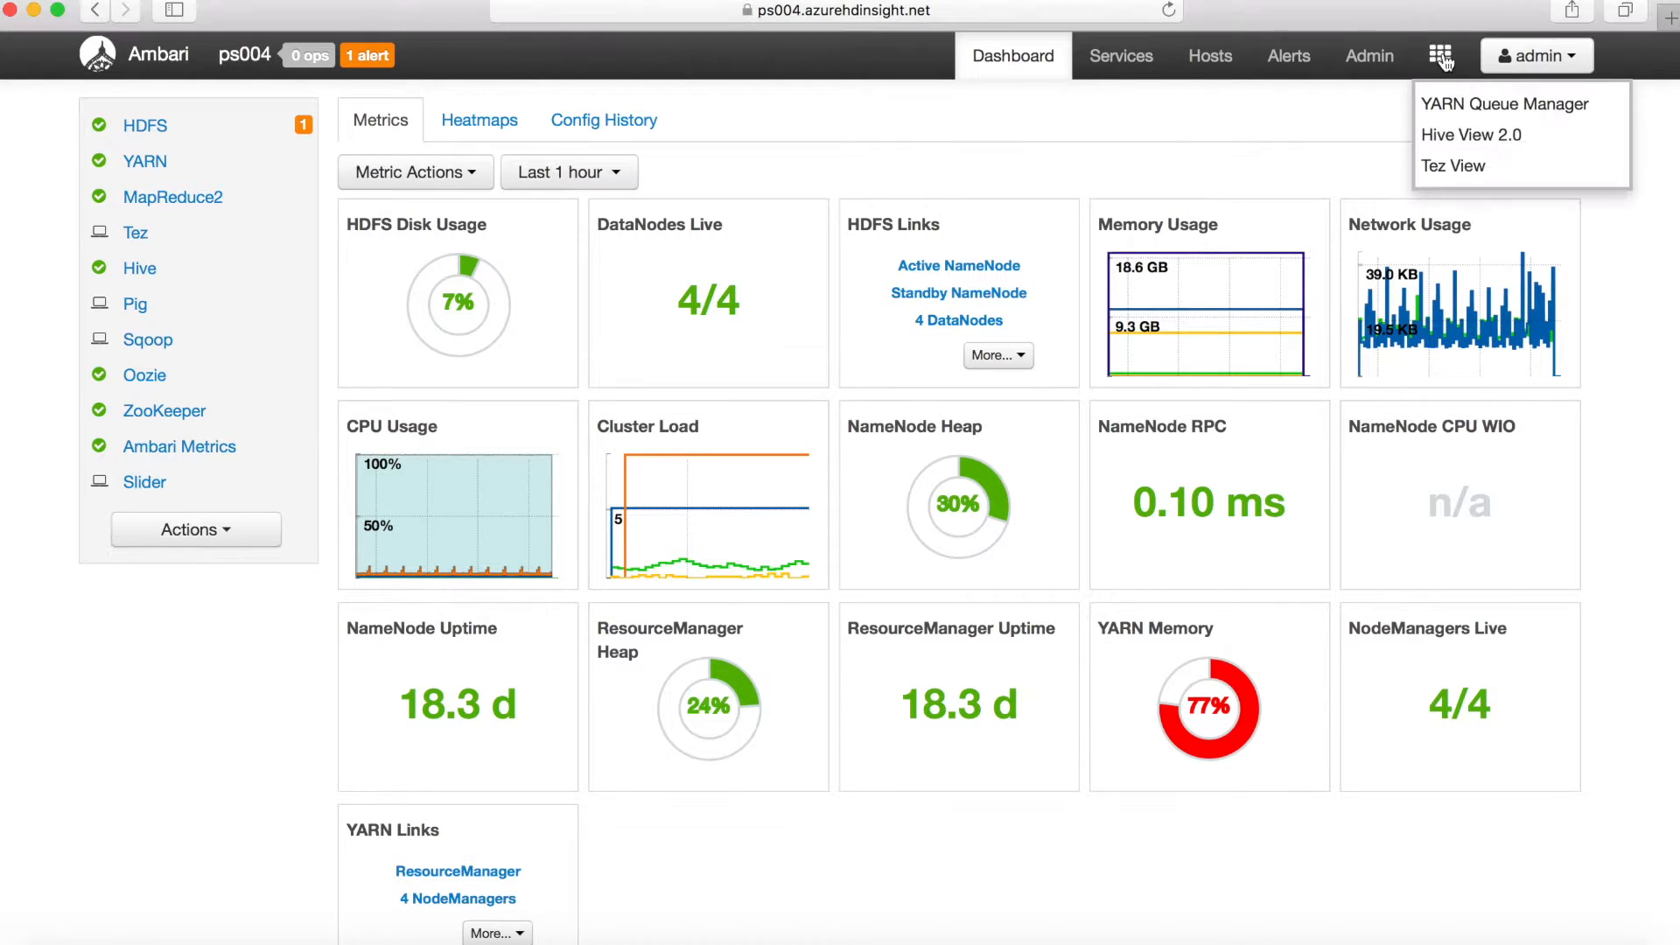
left_click(1454, 147)
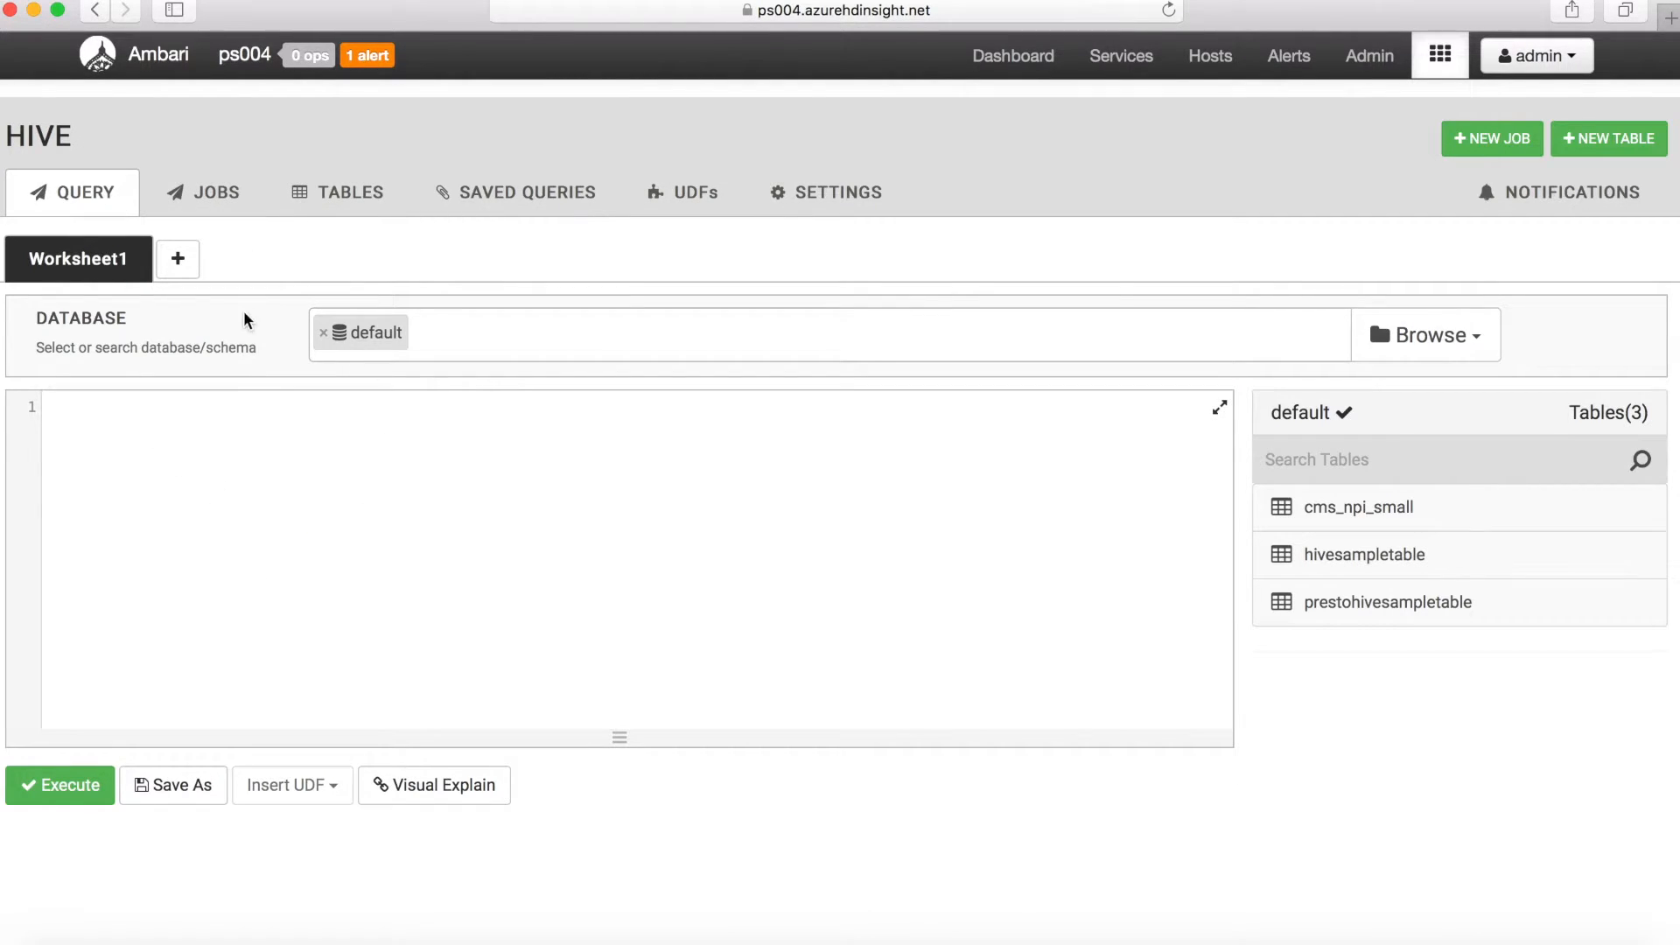
Step: Examine the columns of the cms_npi, providers and zipcodes tables in the finalproject Hive database
left_click(359, 203)
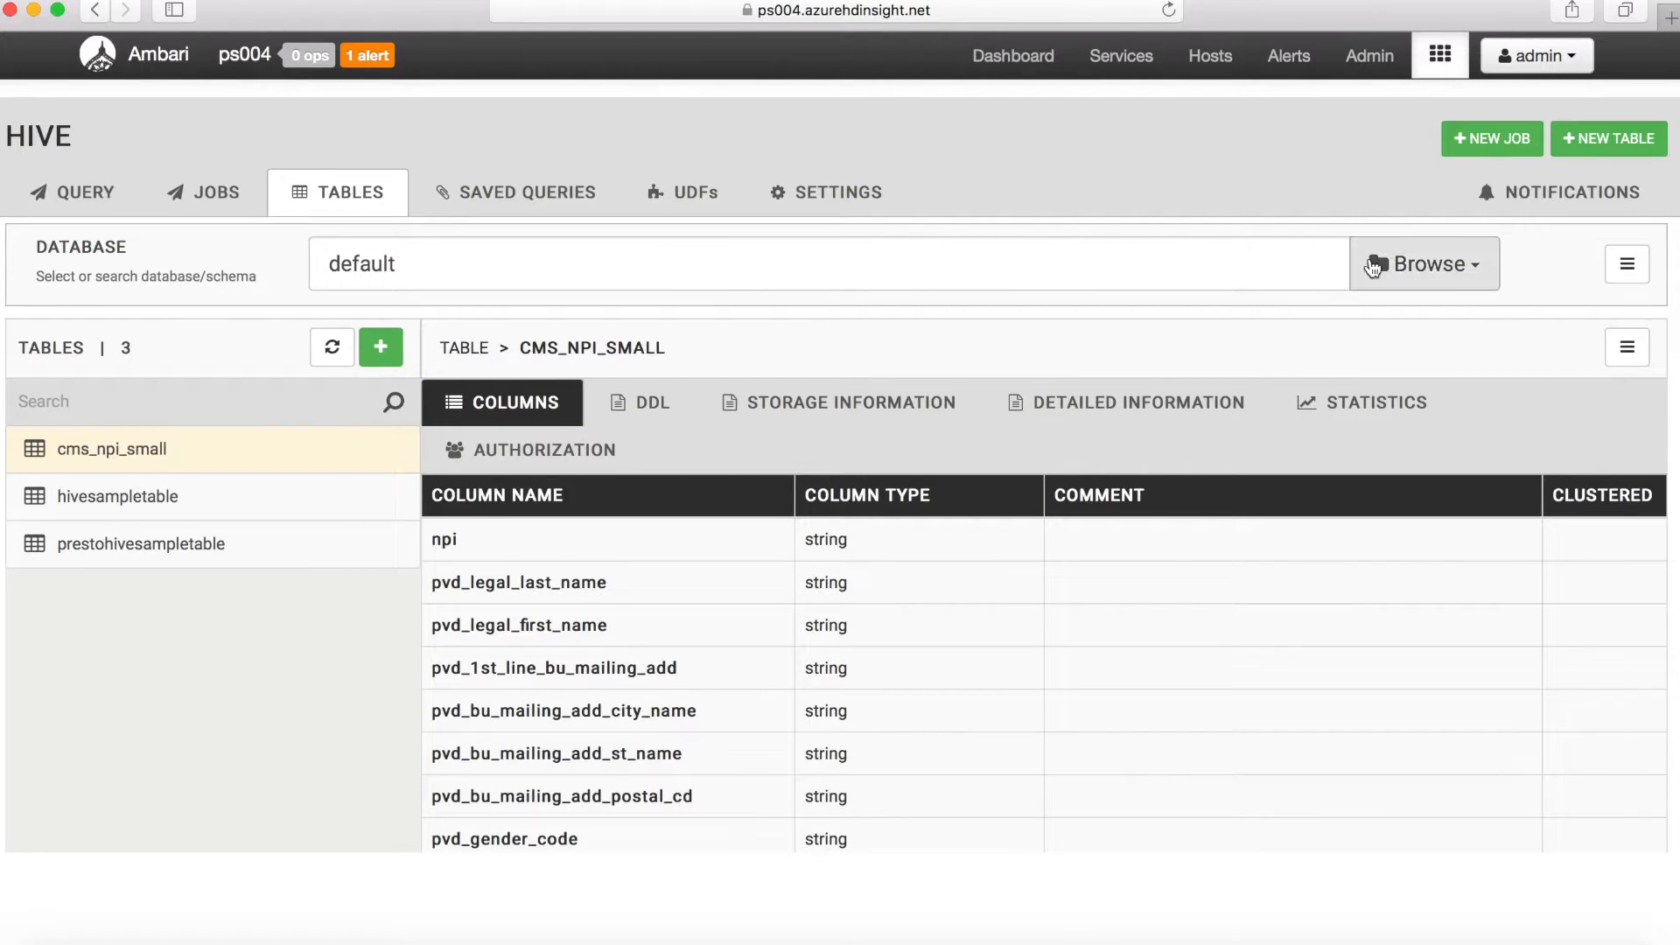
left_click(1410, 267)
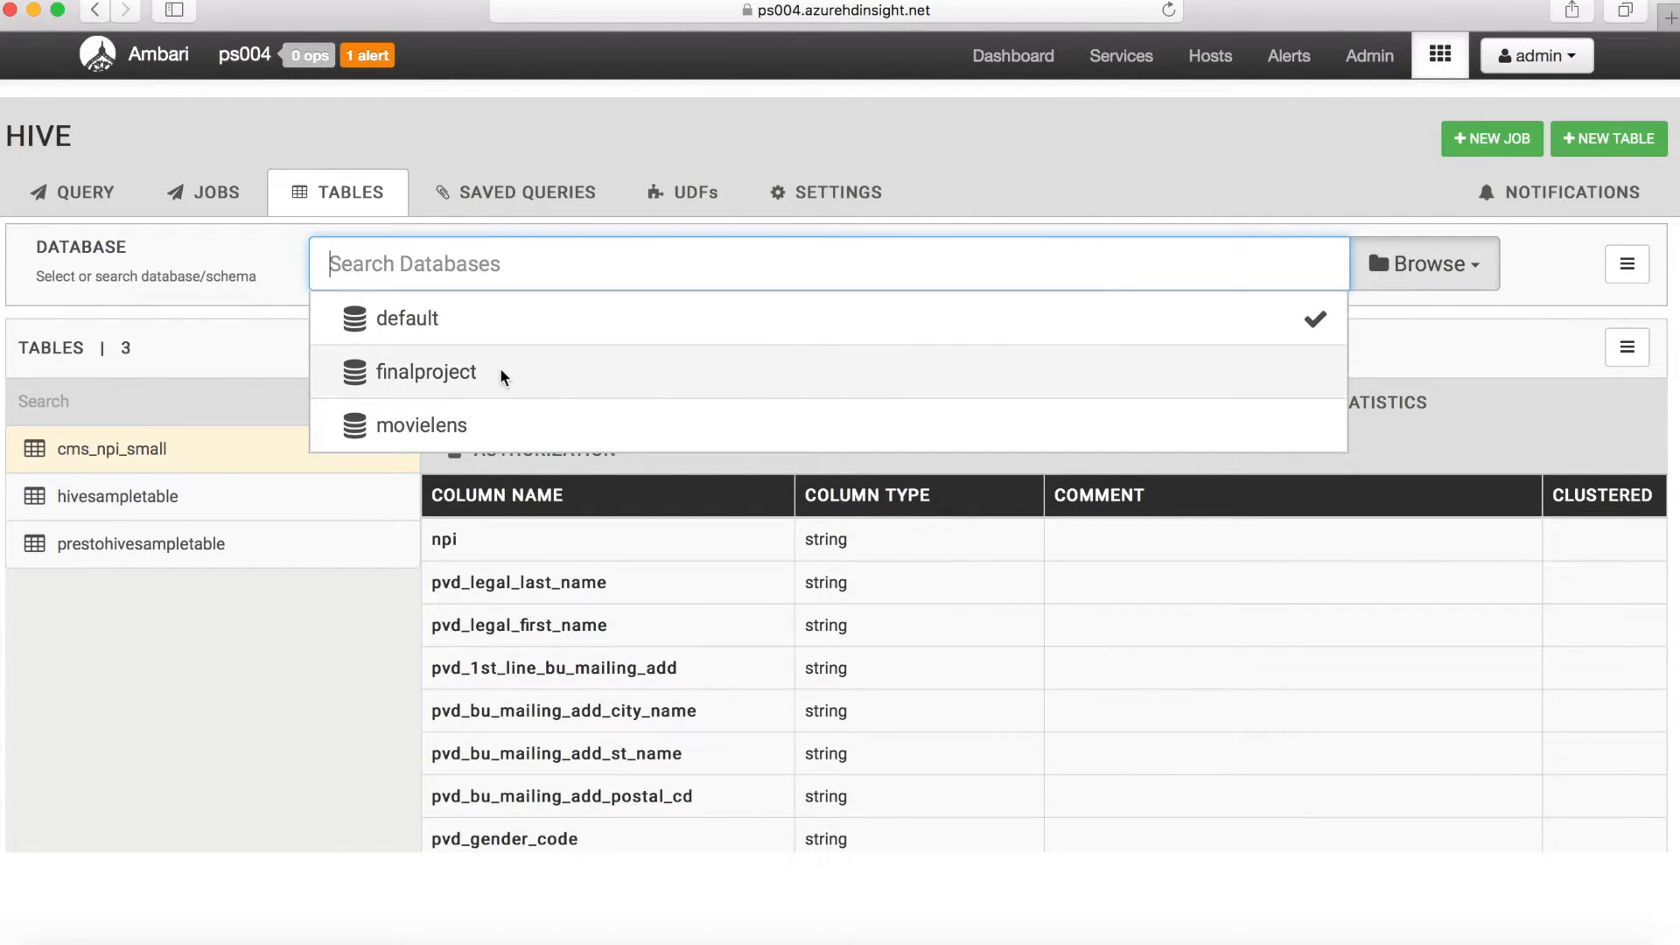
left_click(423, 371)
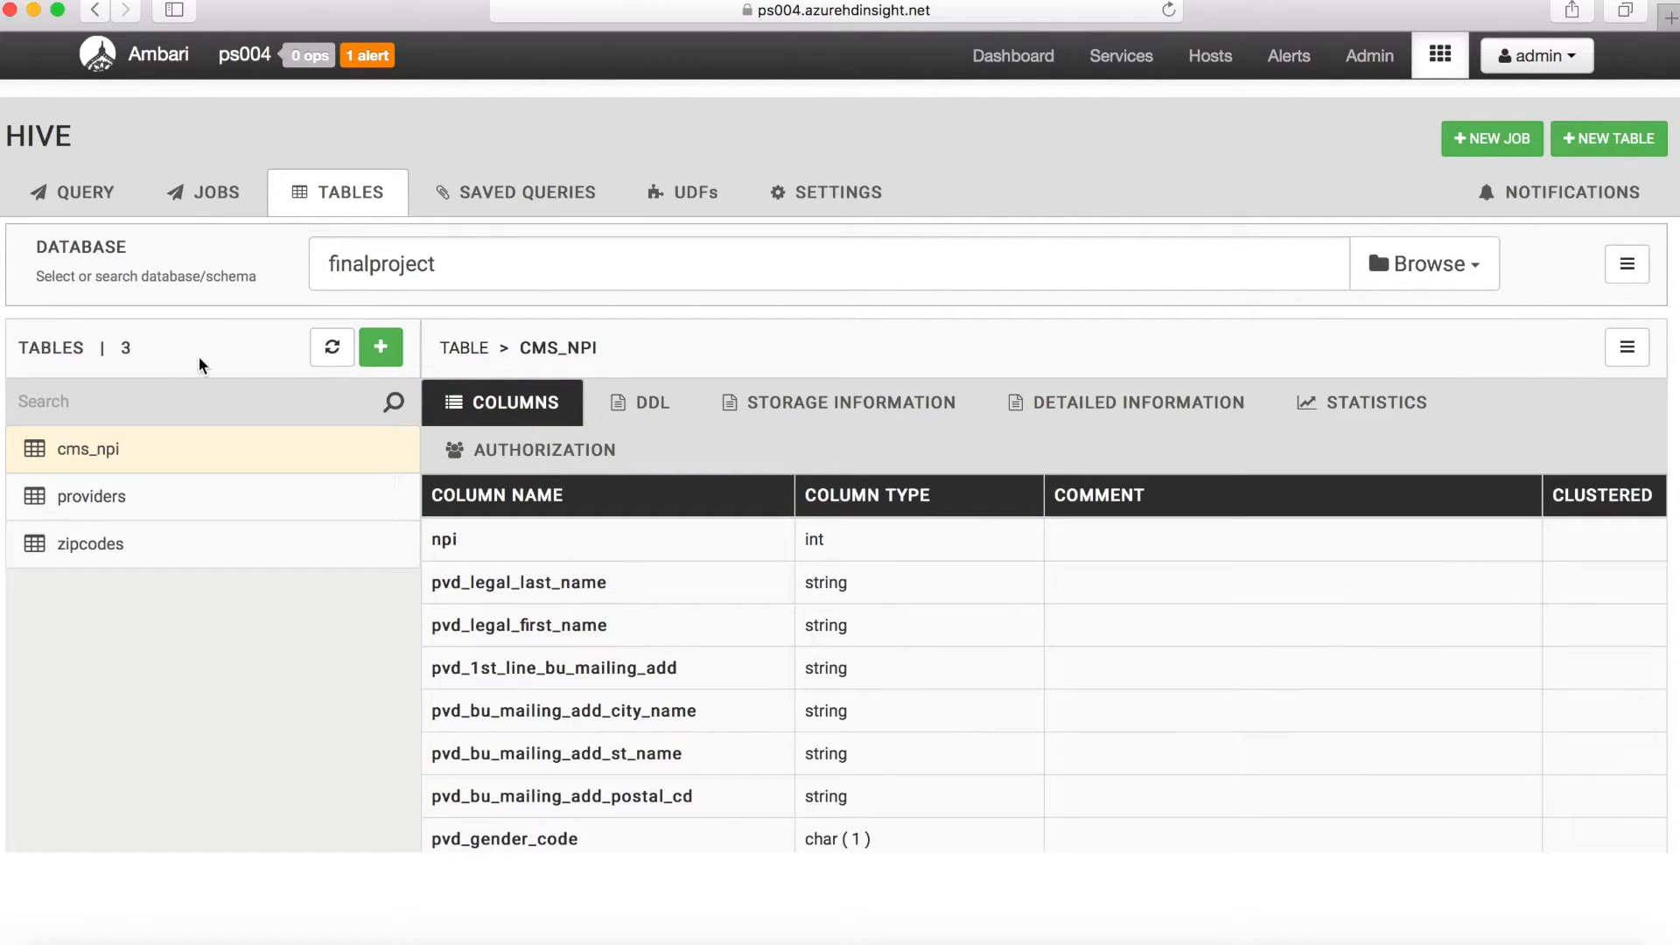
left_click(115, 499)
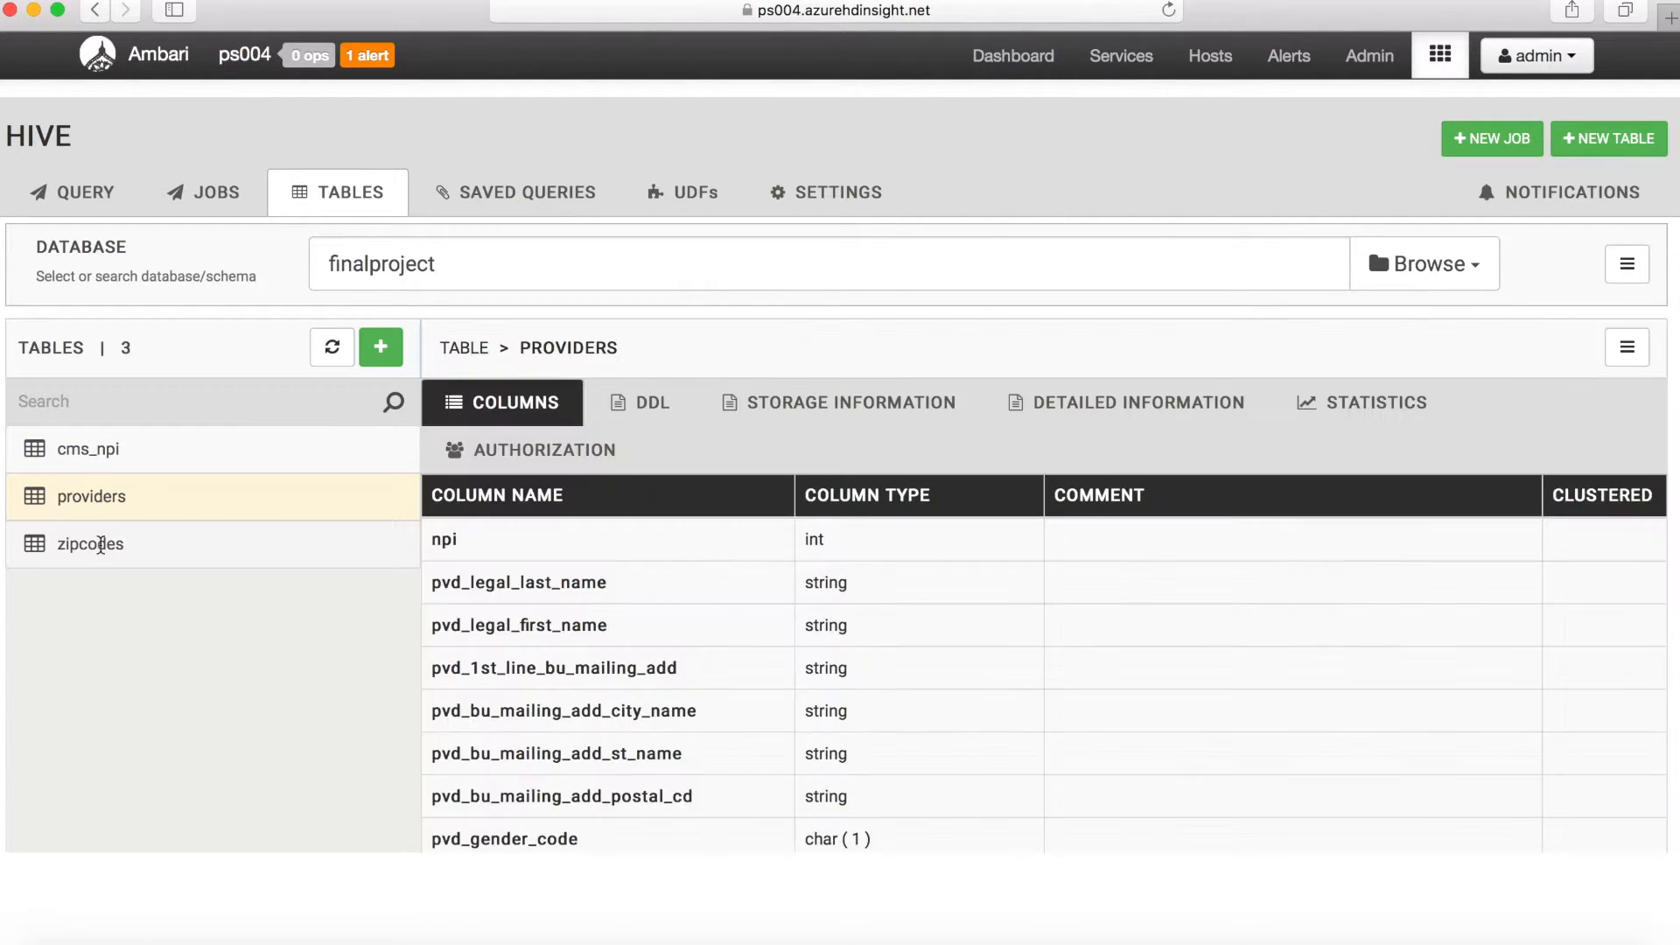
left_click(101, 545)
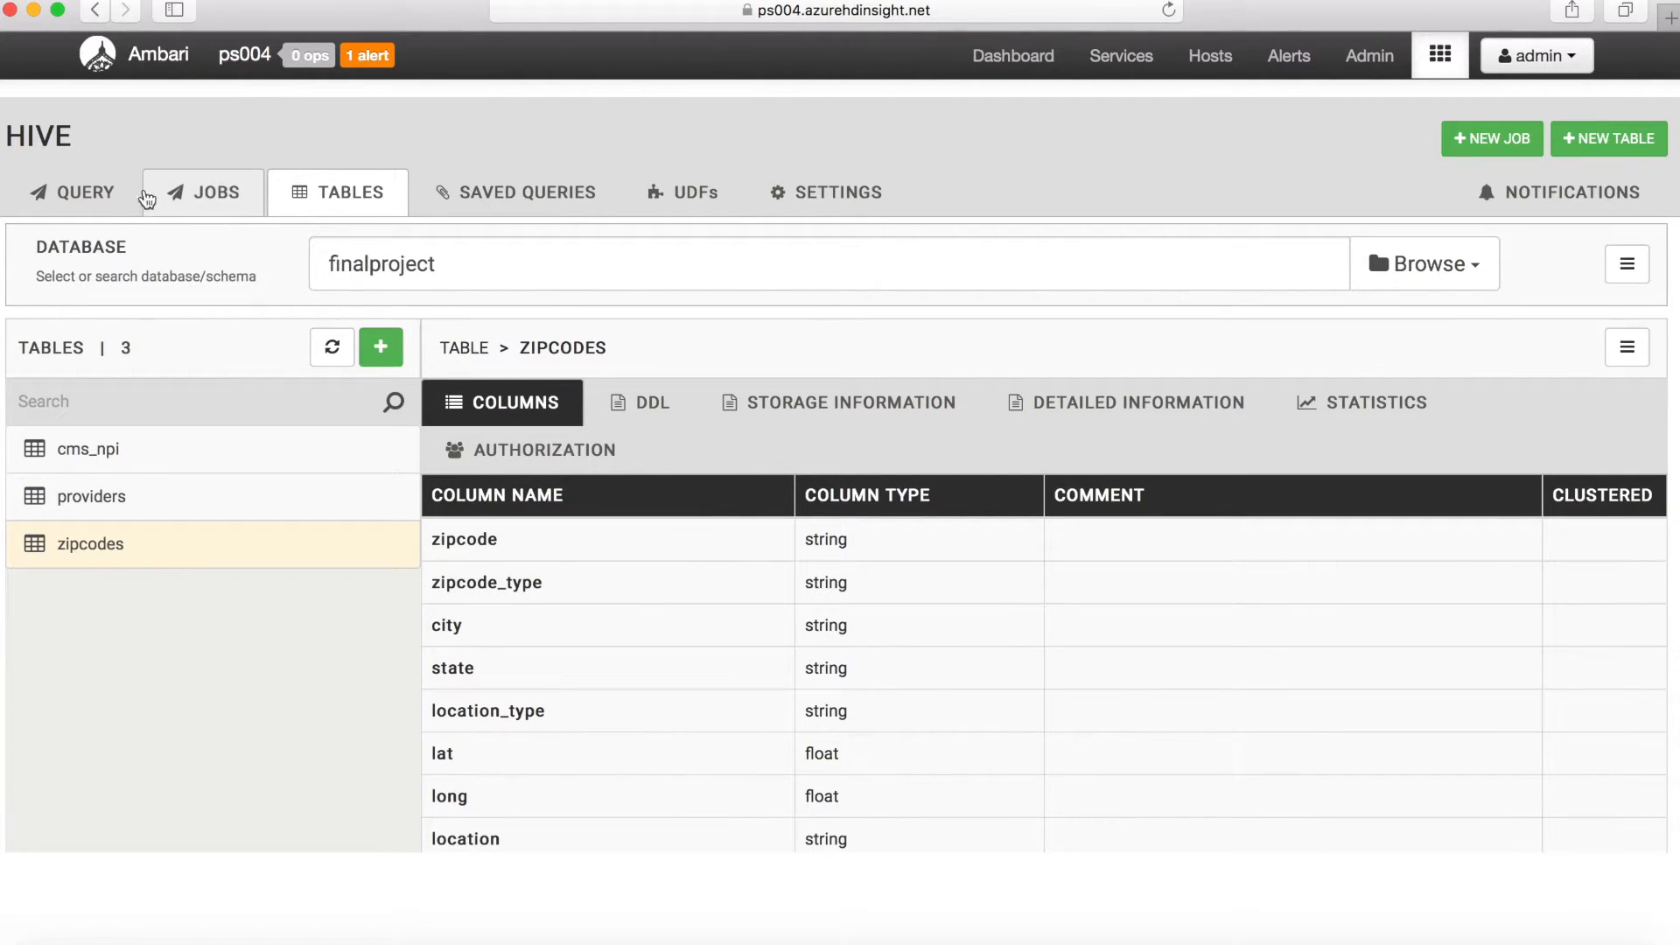
Step: Load the first saved query, "Top 10 cities with most provider counts", which selects z.city, into a worksheet
left_click(107, 199)
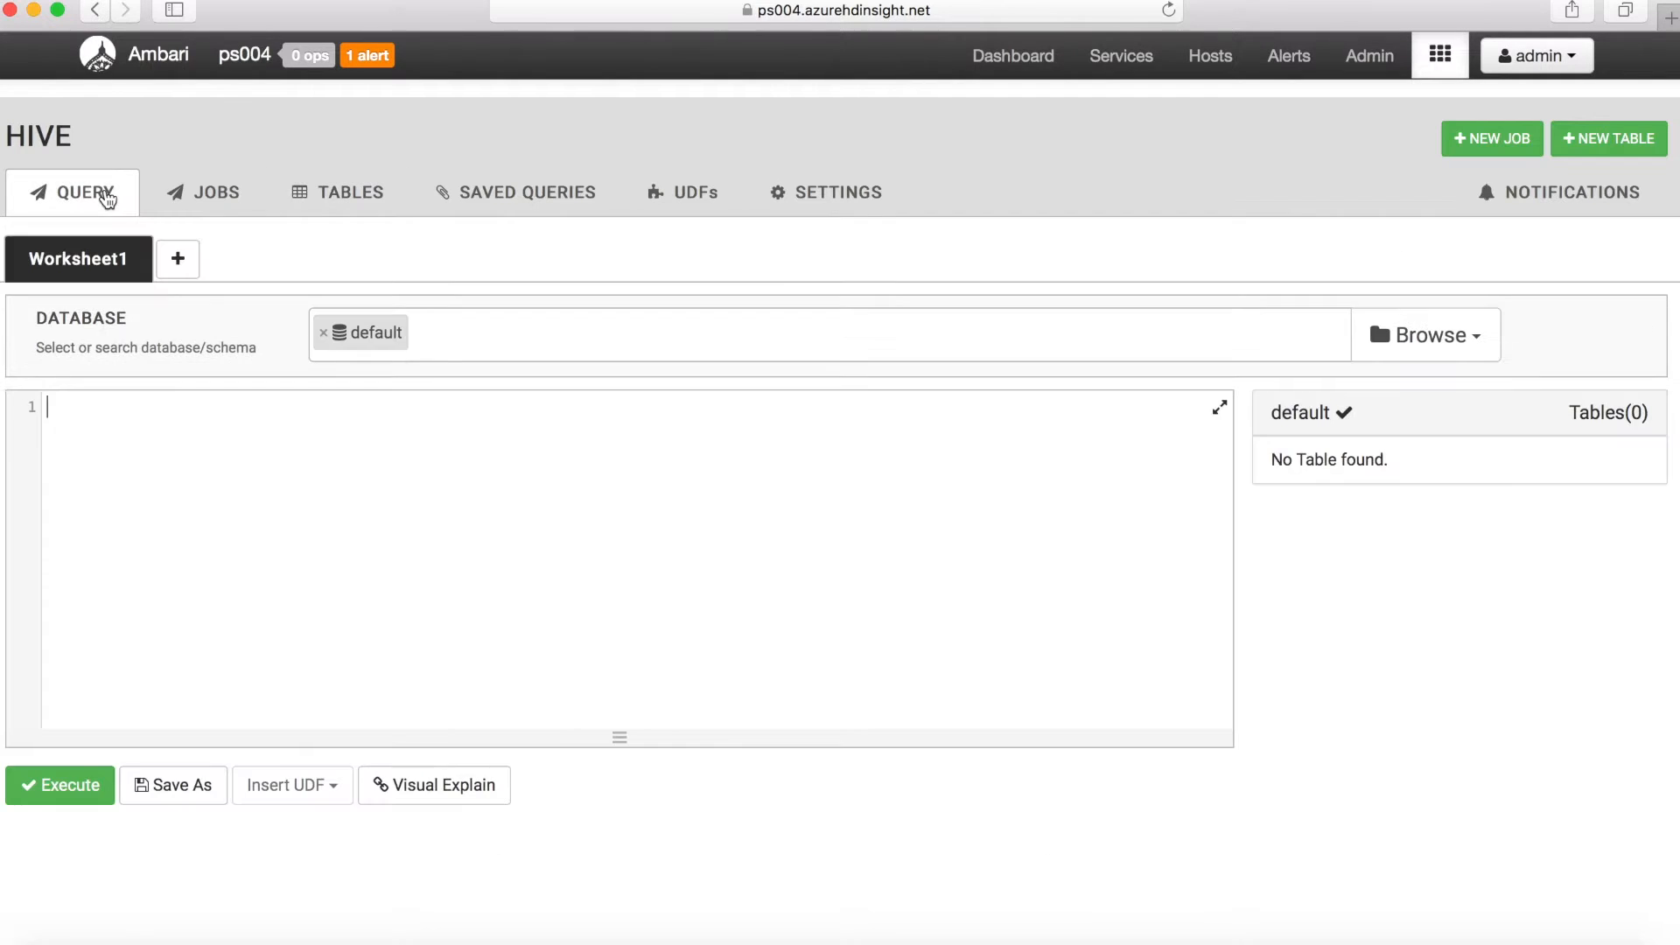
left_click(536, 194)
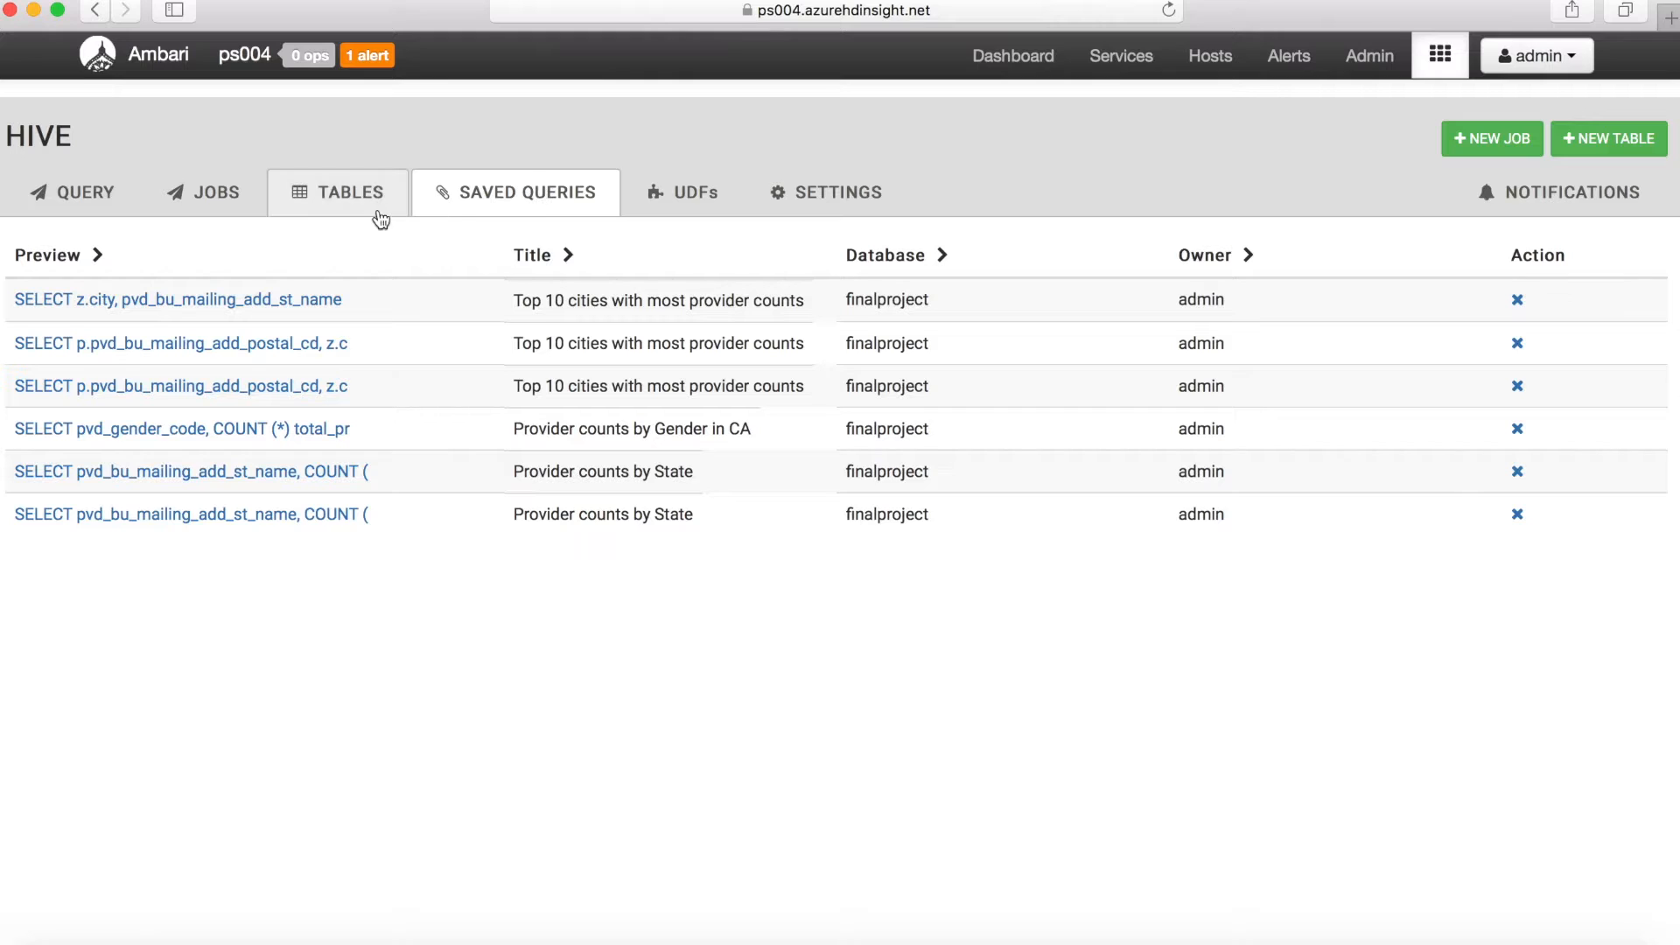
left_click(266, 302)
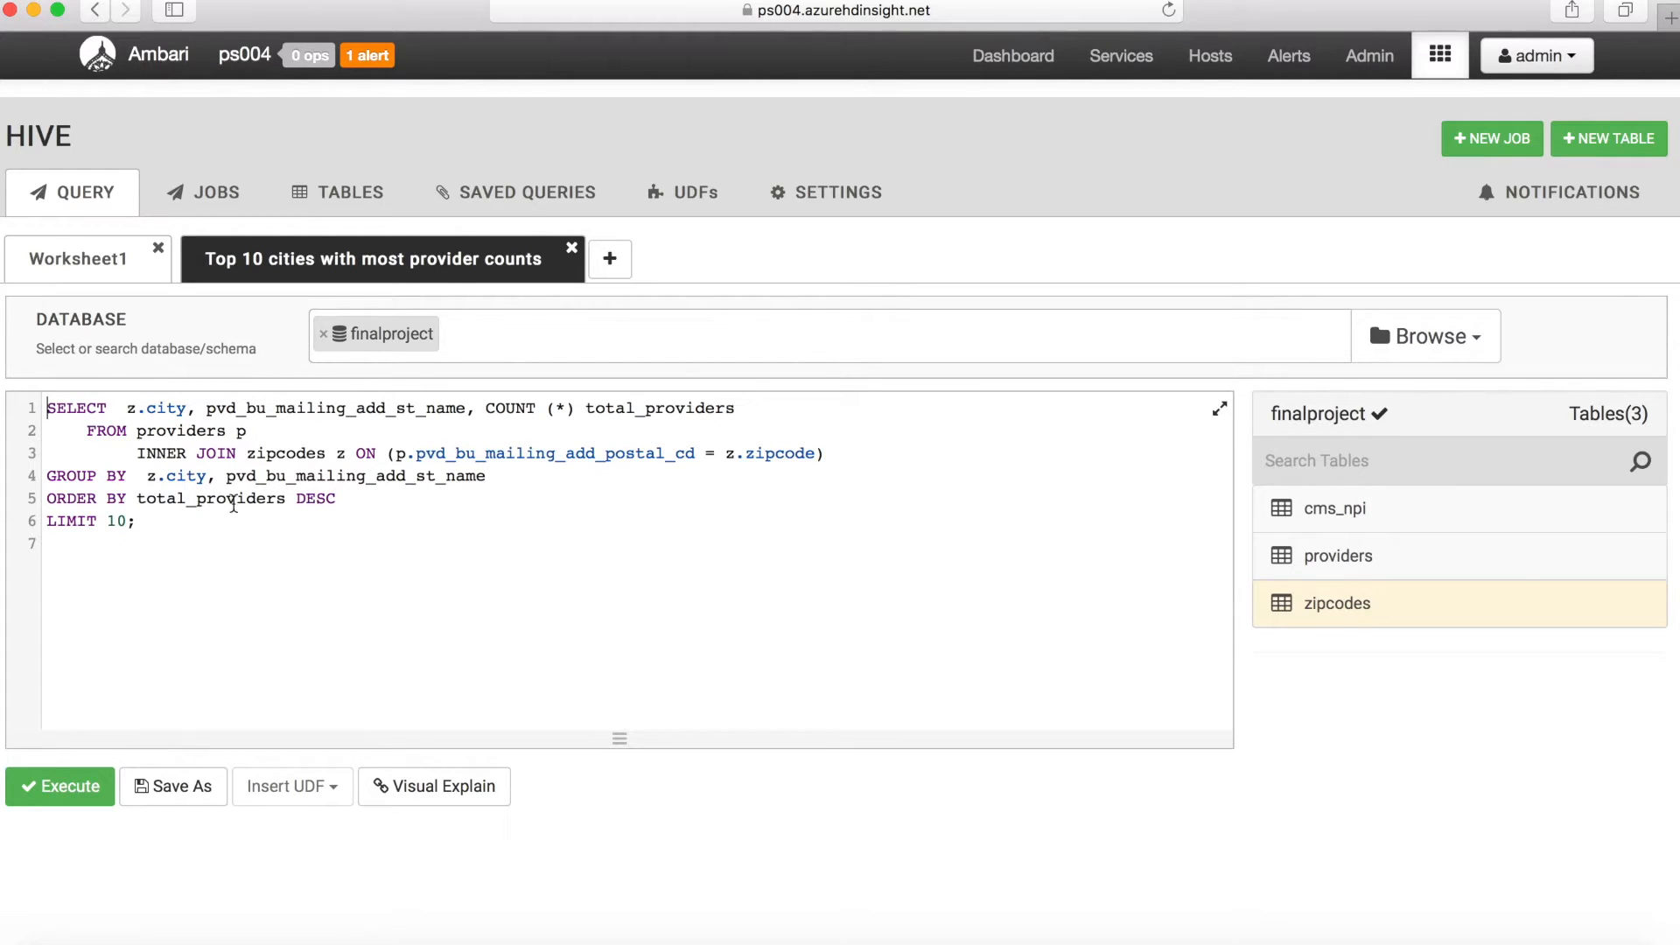
Step: Execute the "Top 10 cities with most provider counts" query on the finalproject database and check the results area
left_click_drag(216, 567, 16, 404)
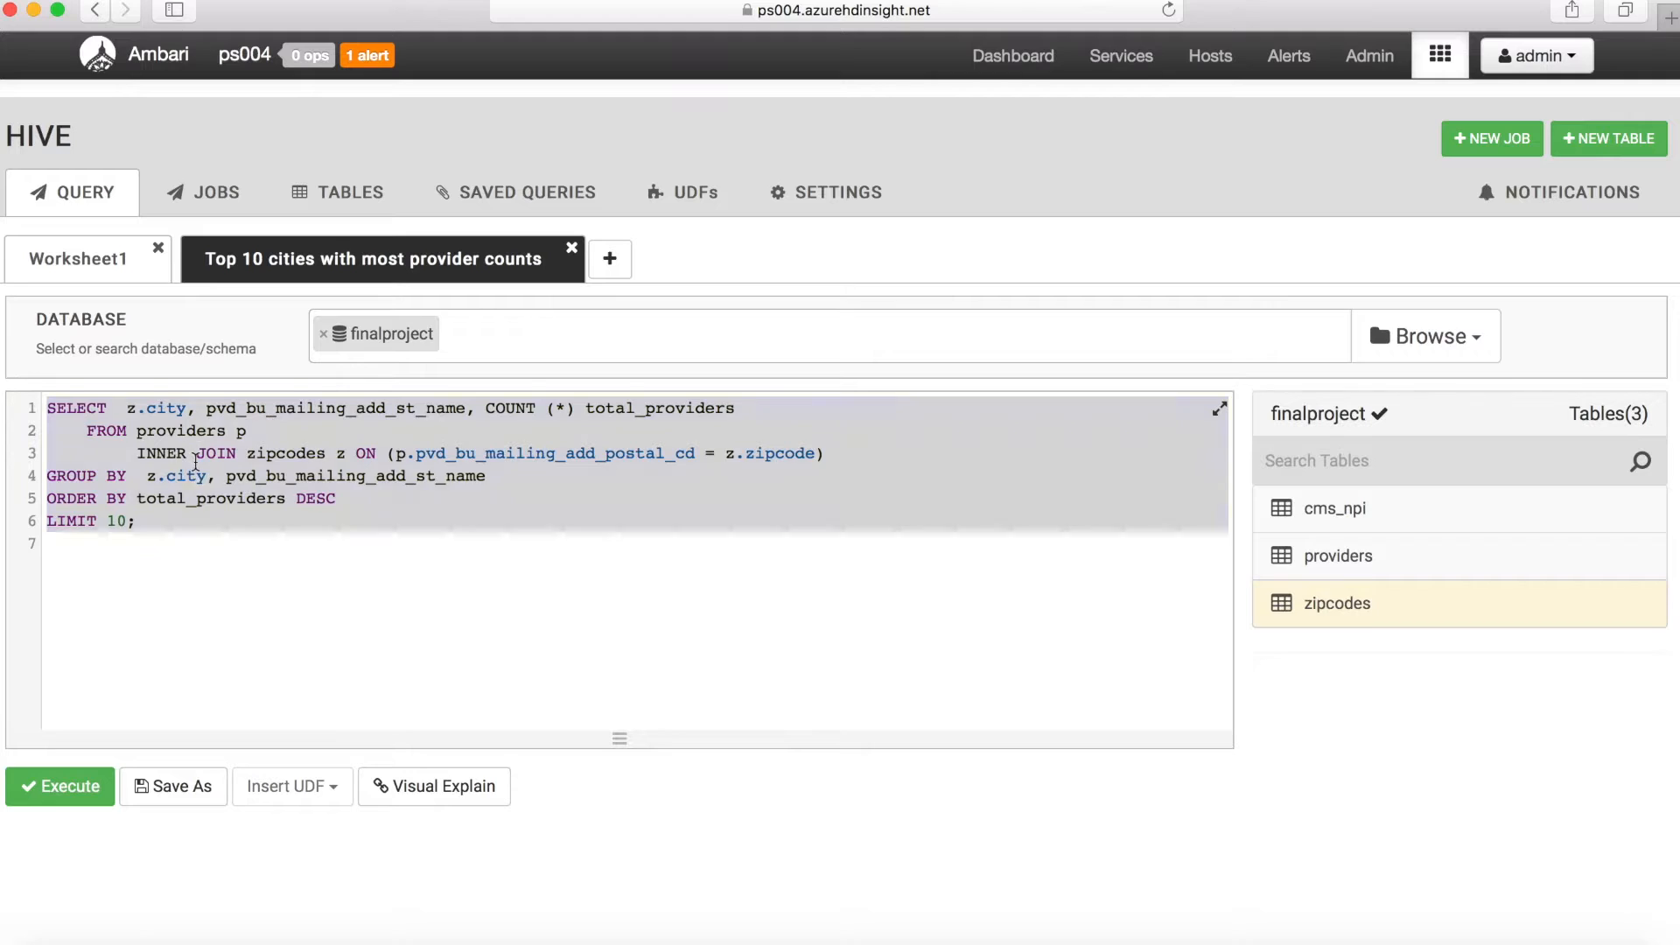
left_click(198, 453)
left_click(86, 788)
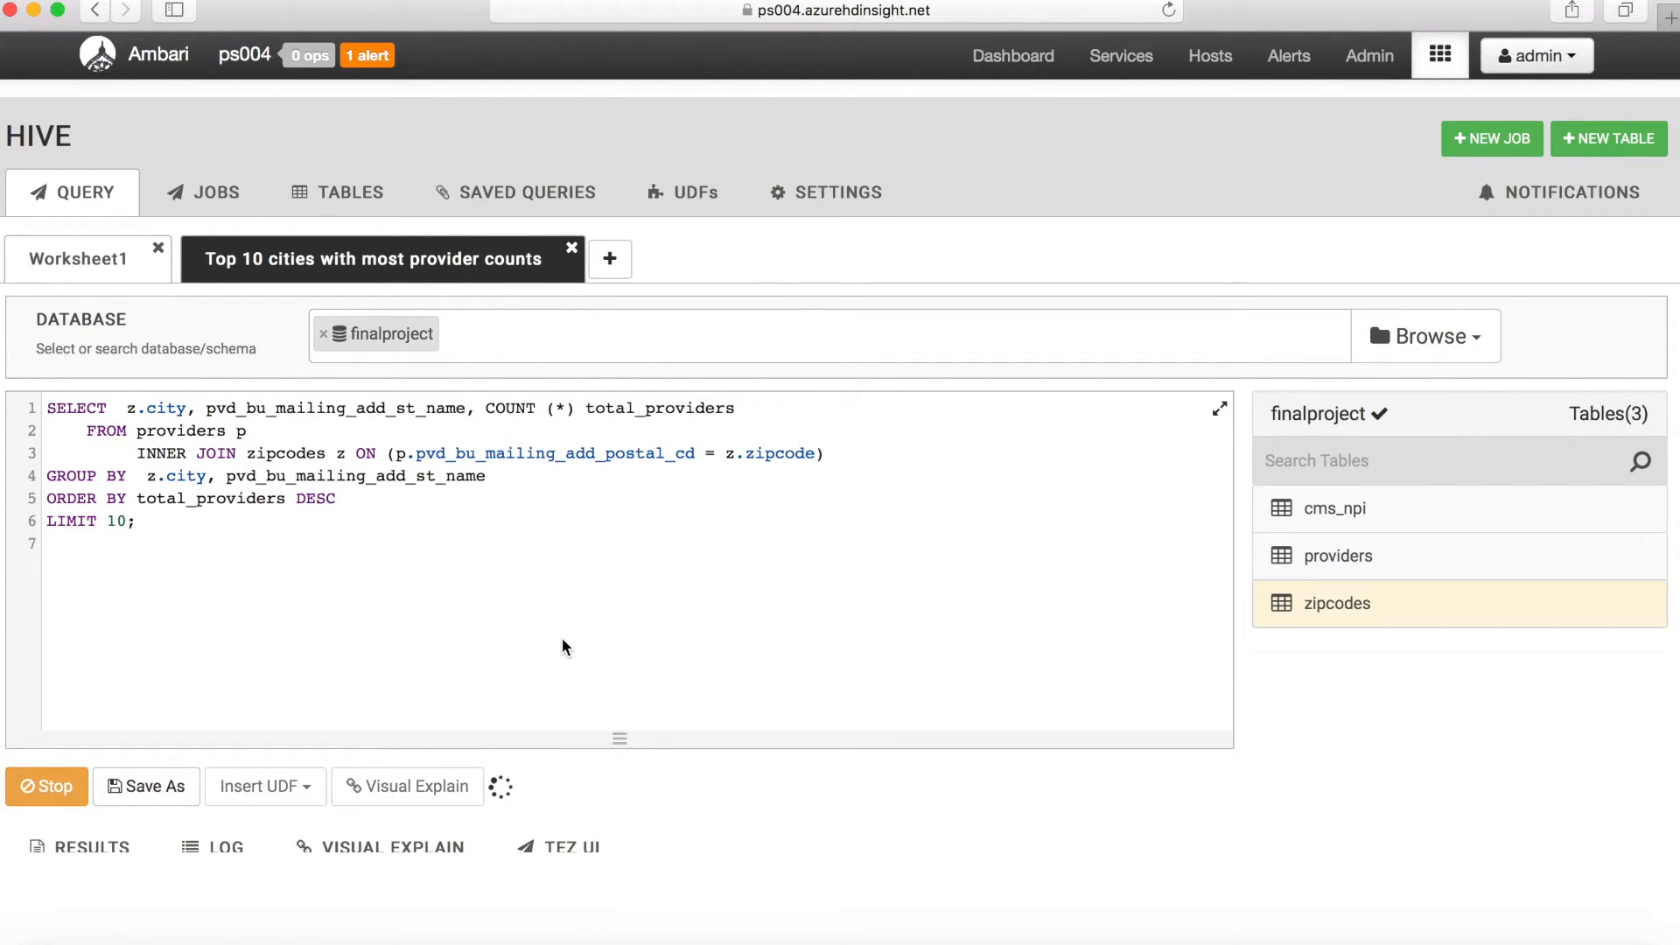
scroll(561, 646, "down", 1)
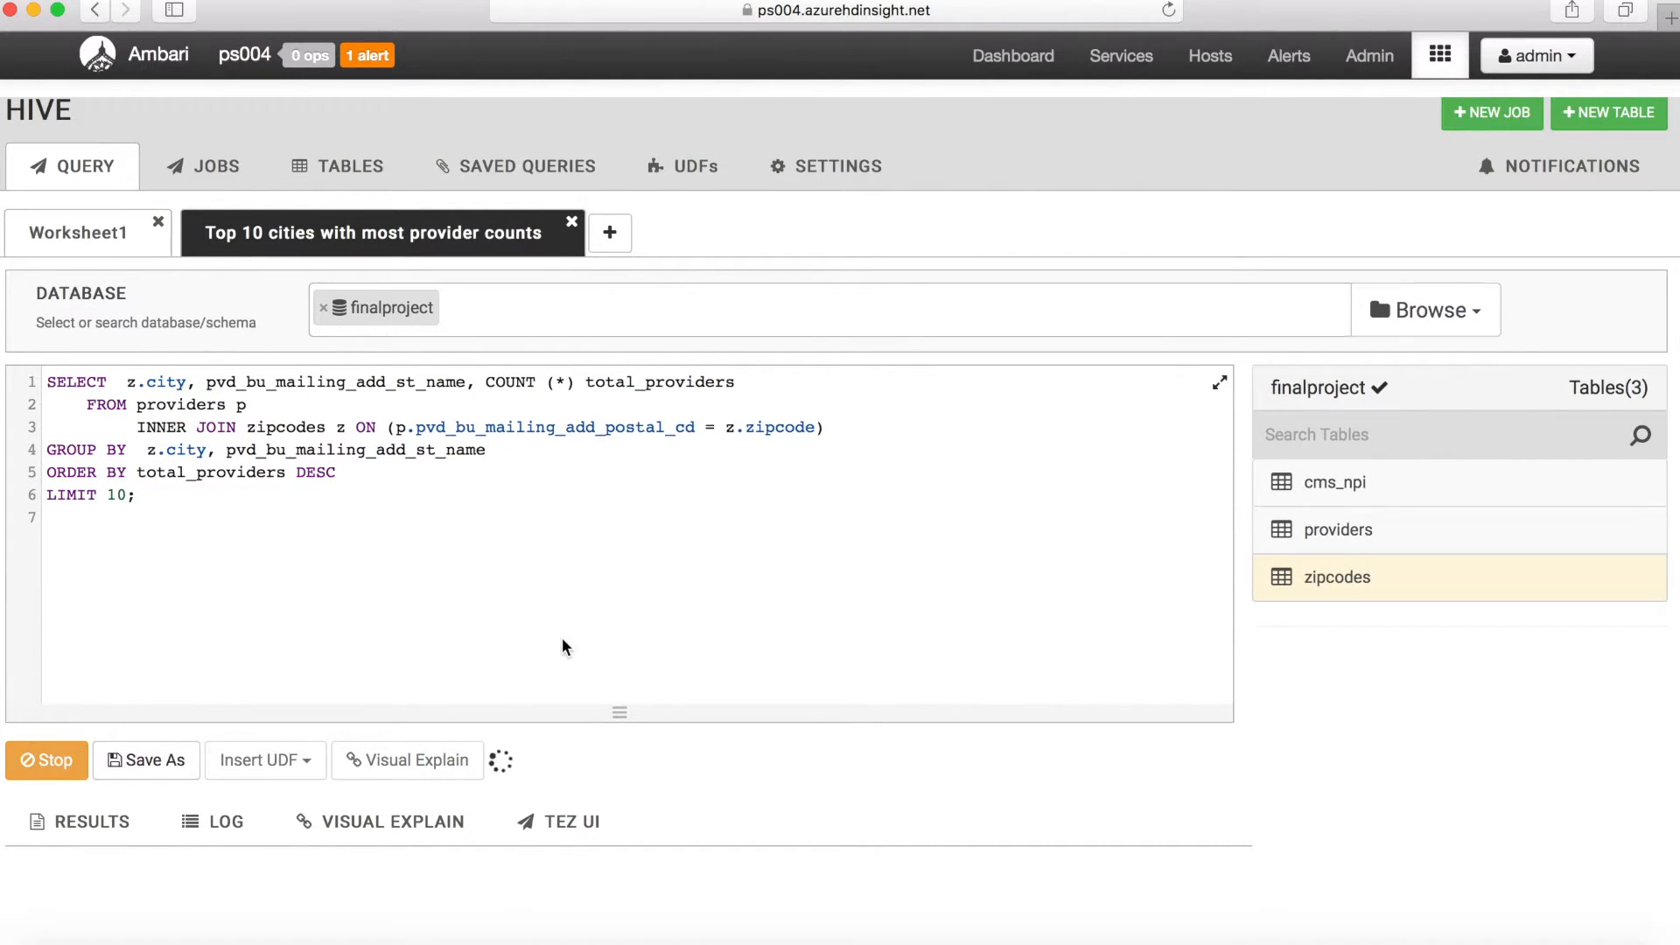
scroll(562, 646, "up", 1)
scroll(562, 643, "down", 5)
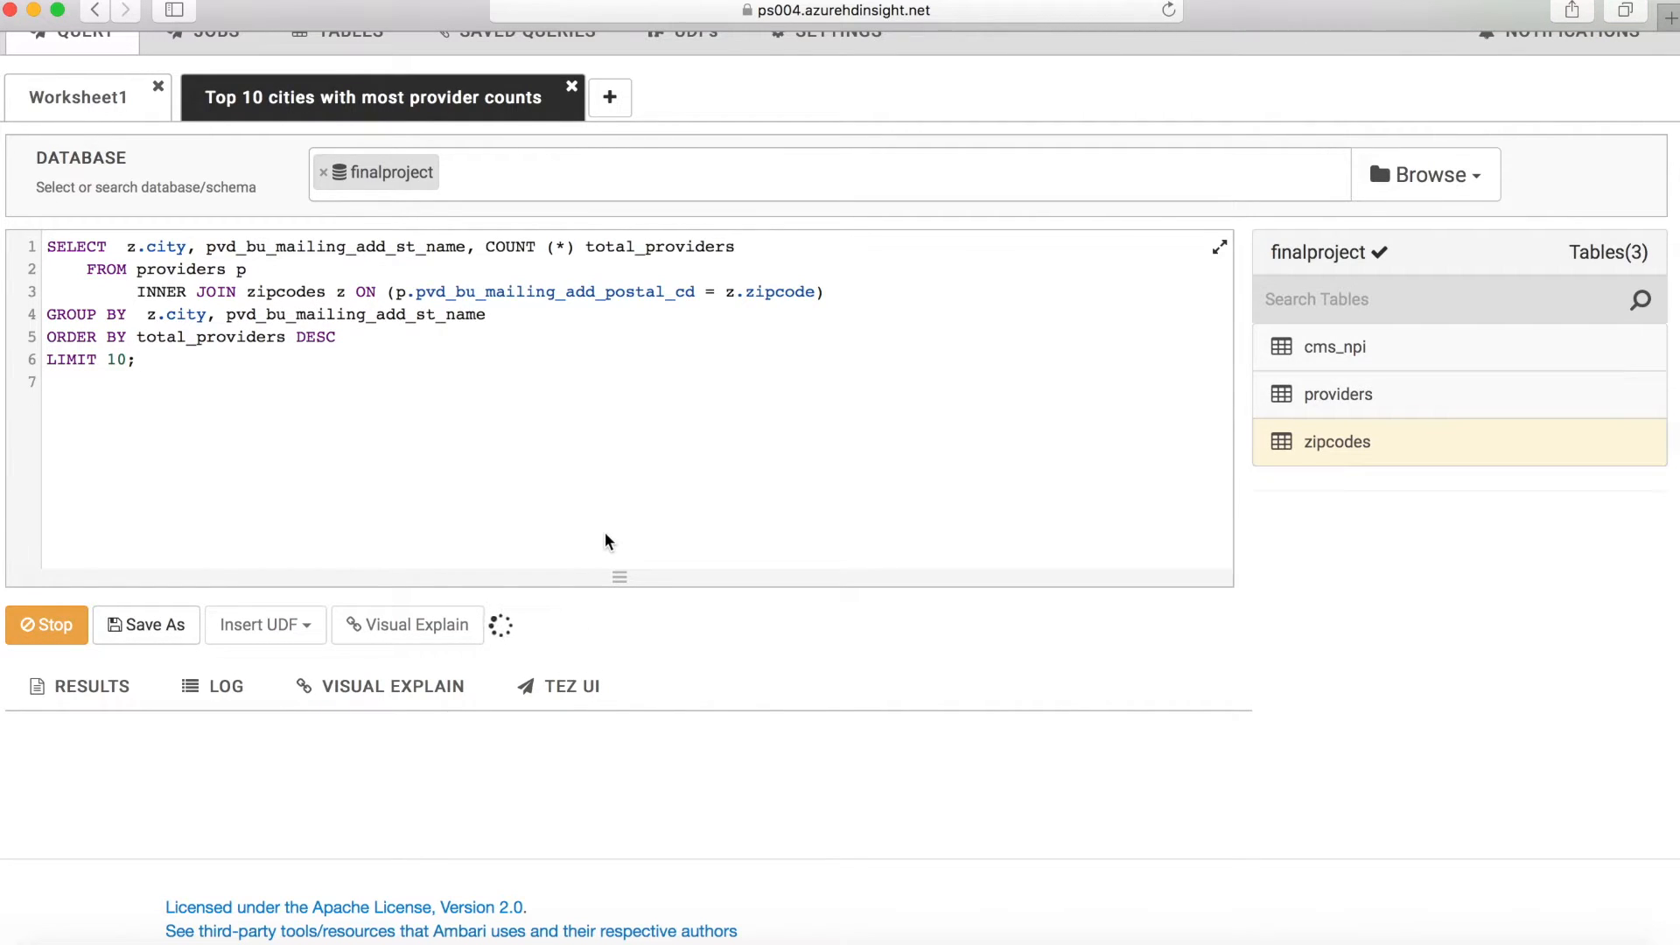
scroll(606, 533, "up", 4)
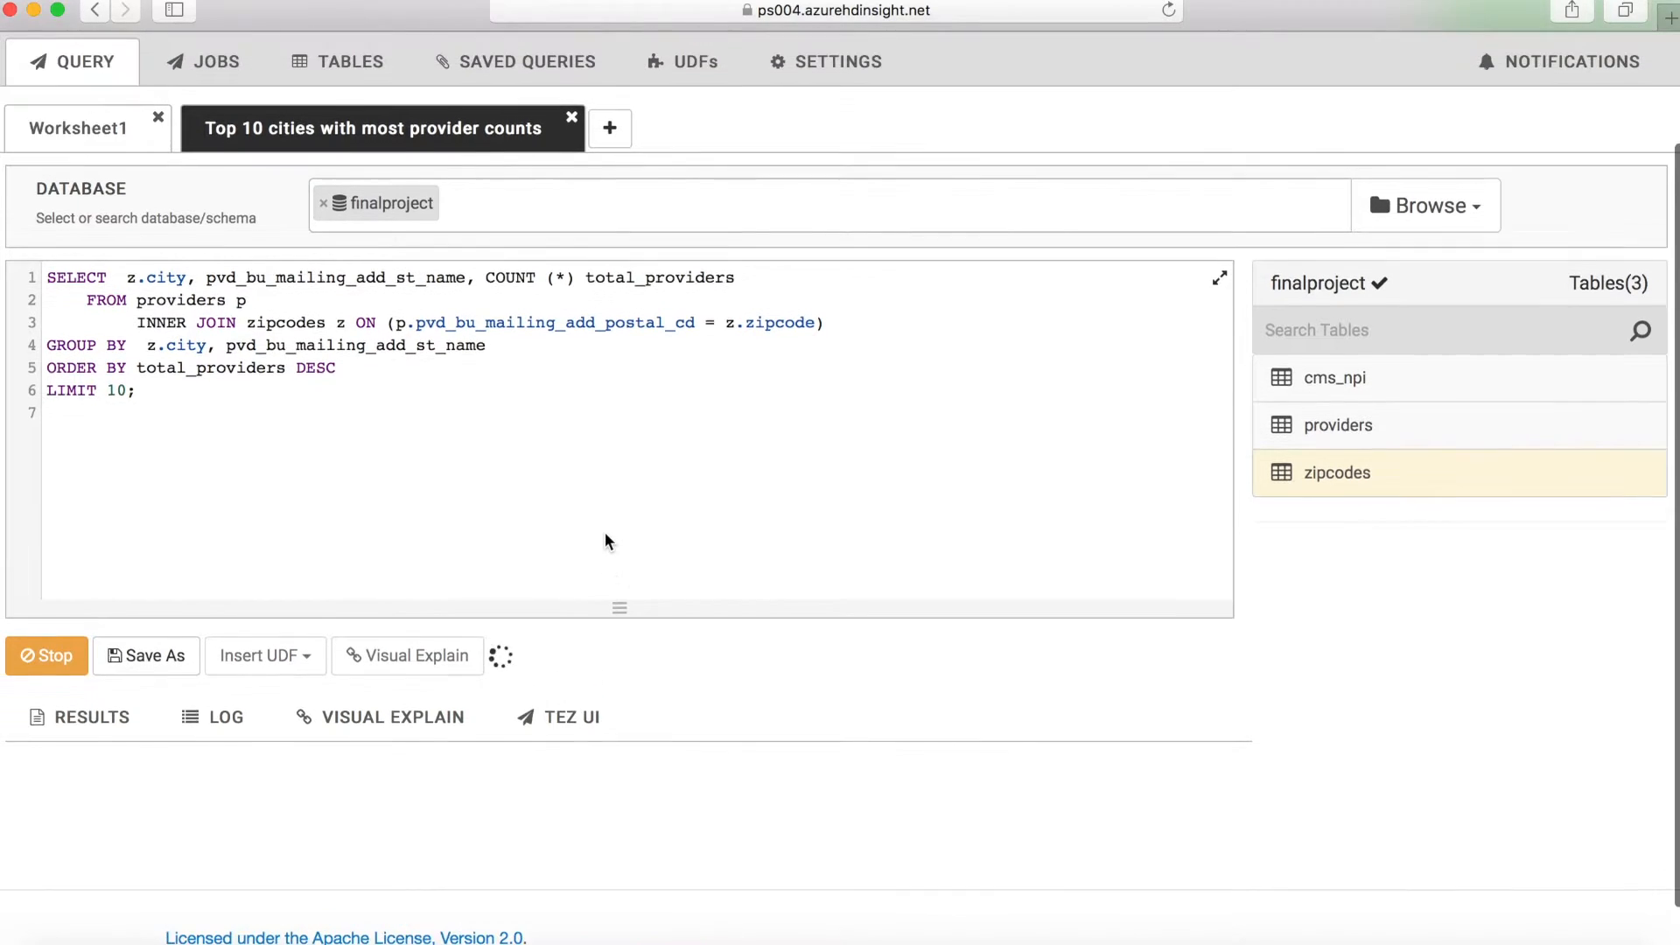
Step: Wait for the top-cities query to run and review its ORDER BY total_providers DESC and LIMIT clauses
scroll(605, 536, "down", 4)
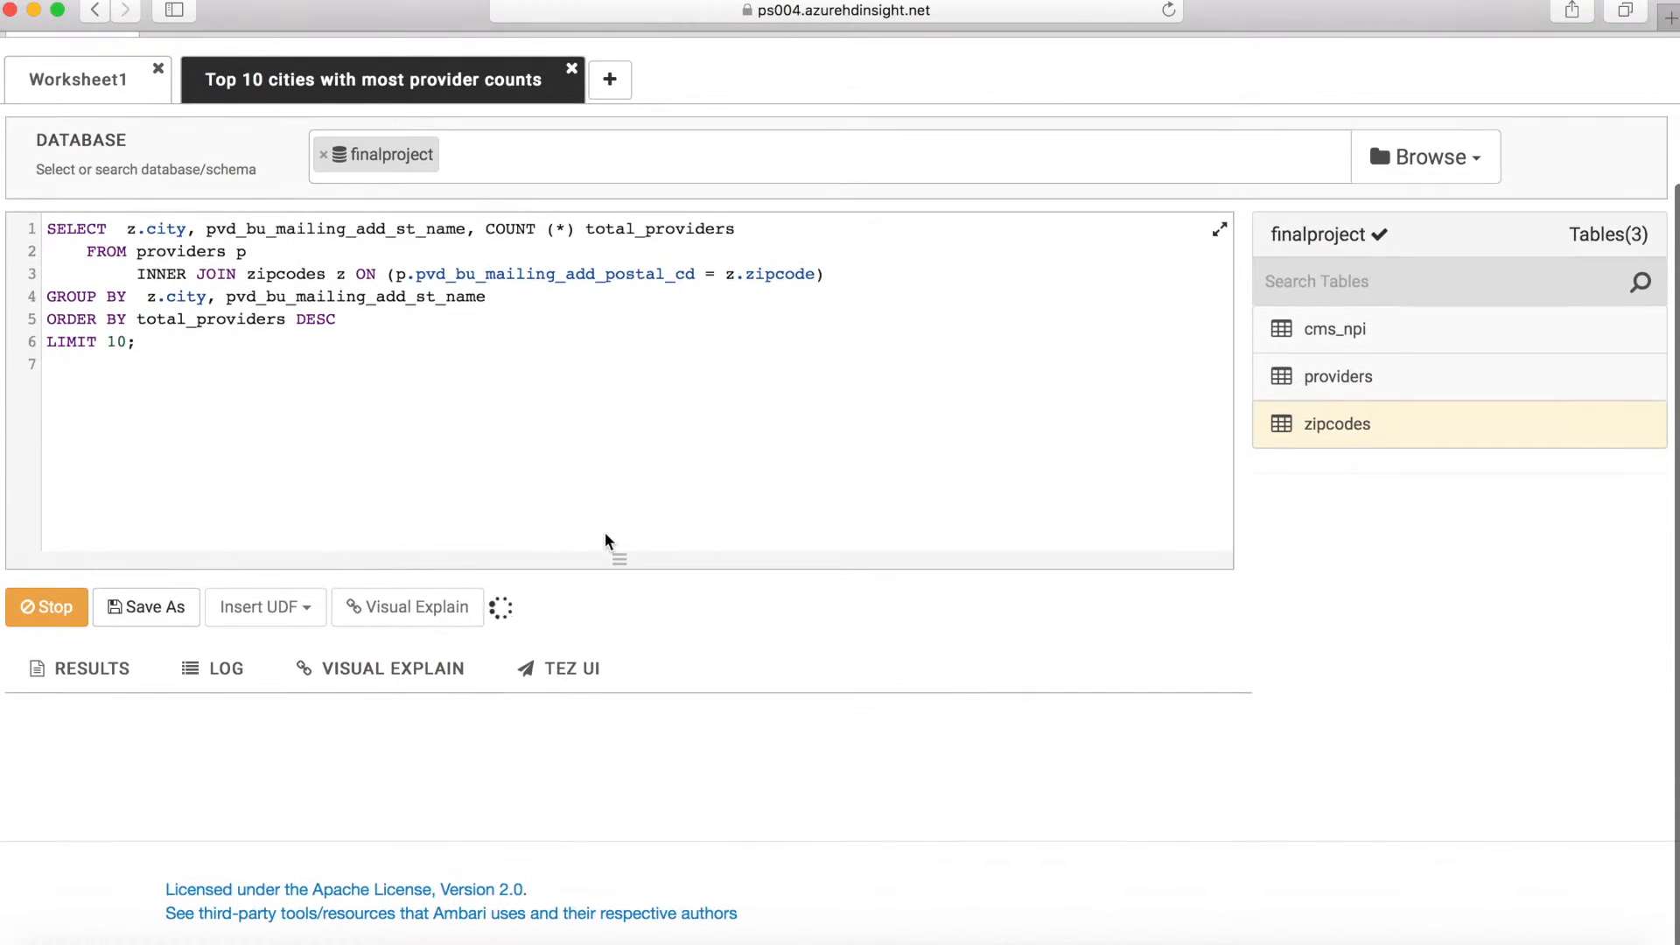
scroll(605, 535, "up", 3)
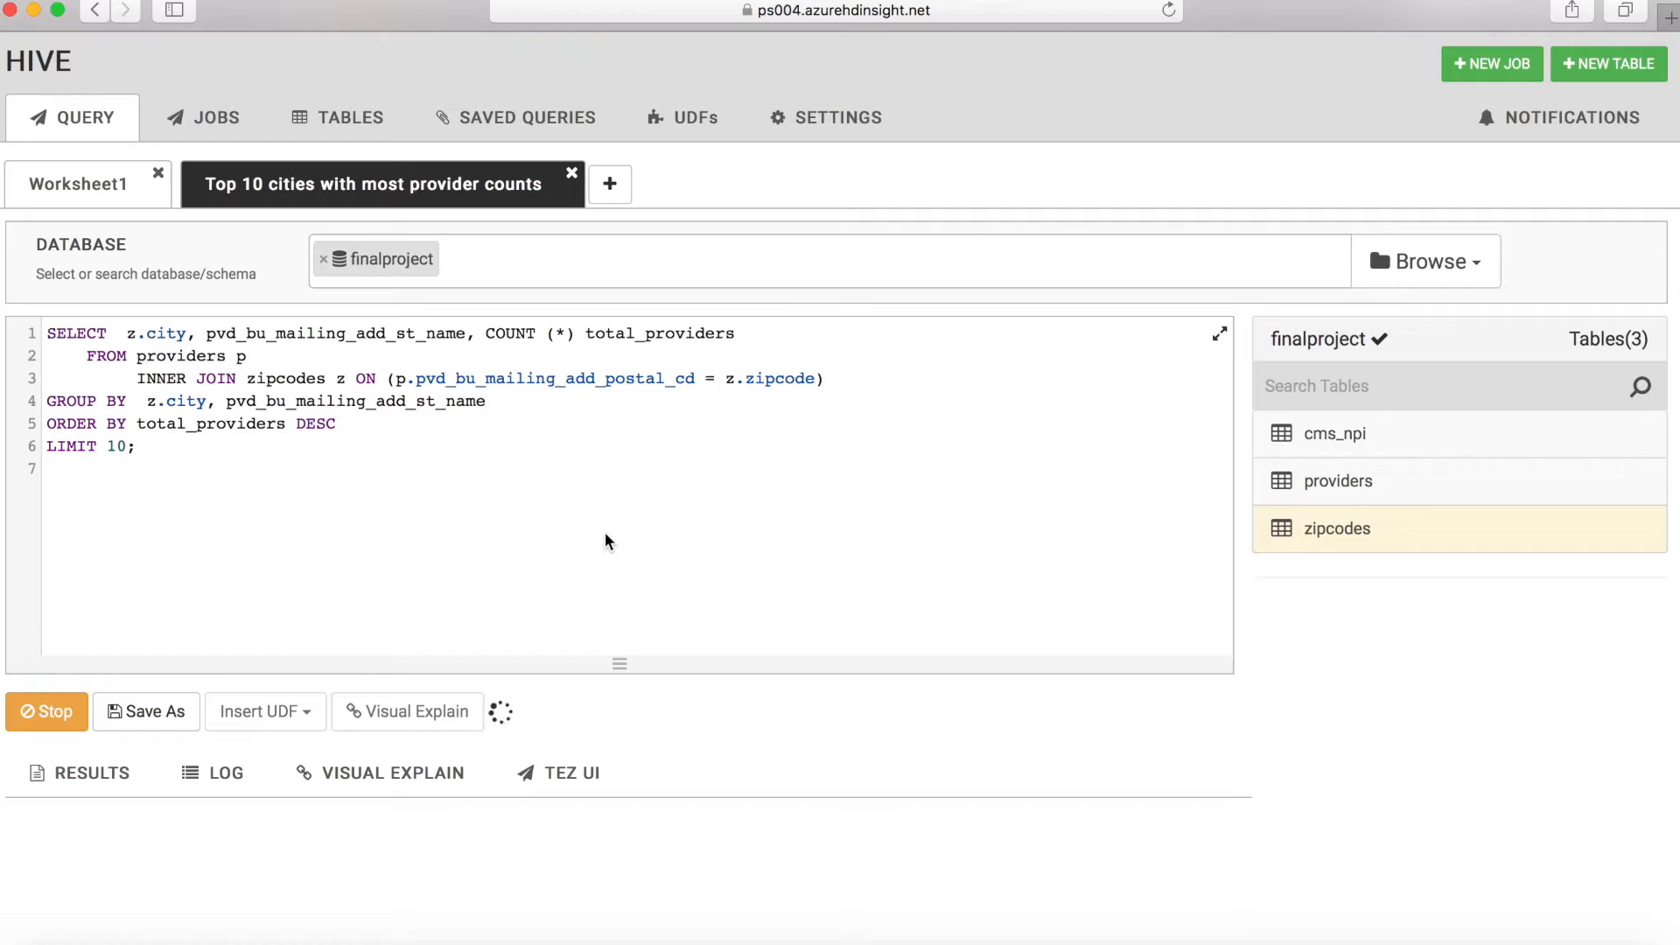
scroll(605, 539, "down", 3)
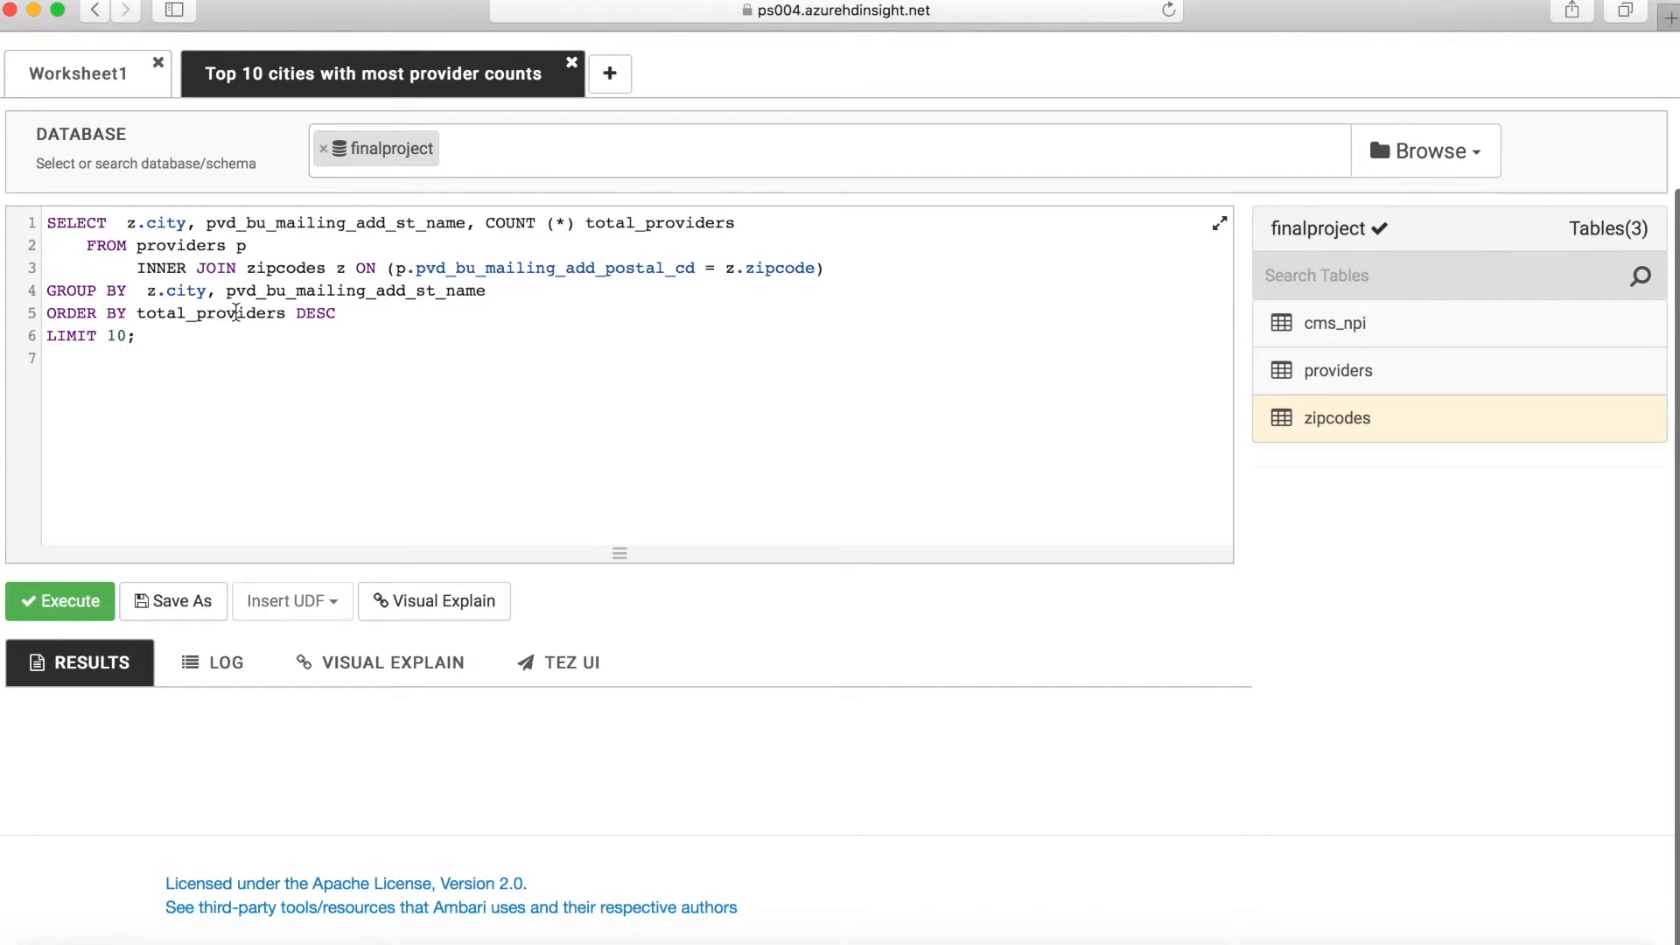
left_click_drag(138, 314, 347, 317)
left_click(347, 316)
left_click_drag(213, 333, 39, 334)
left_click(194, 336)
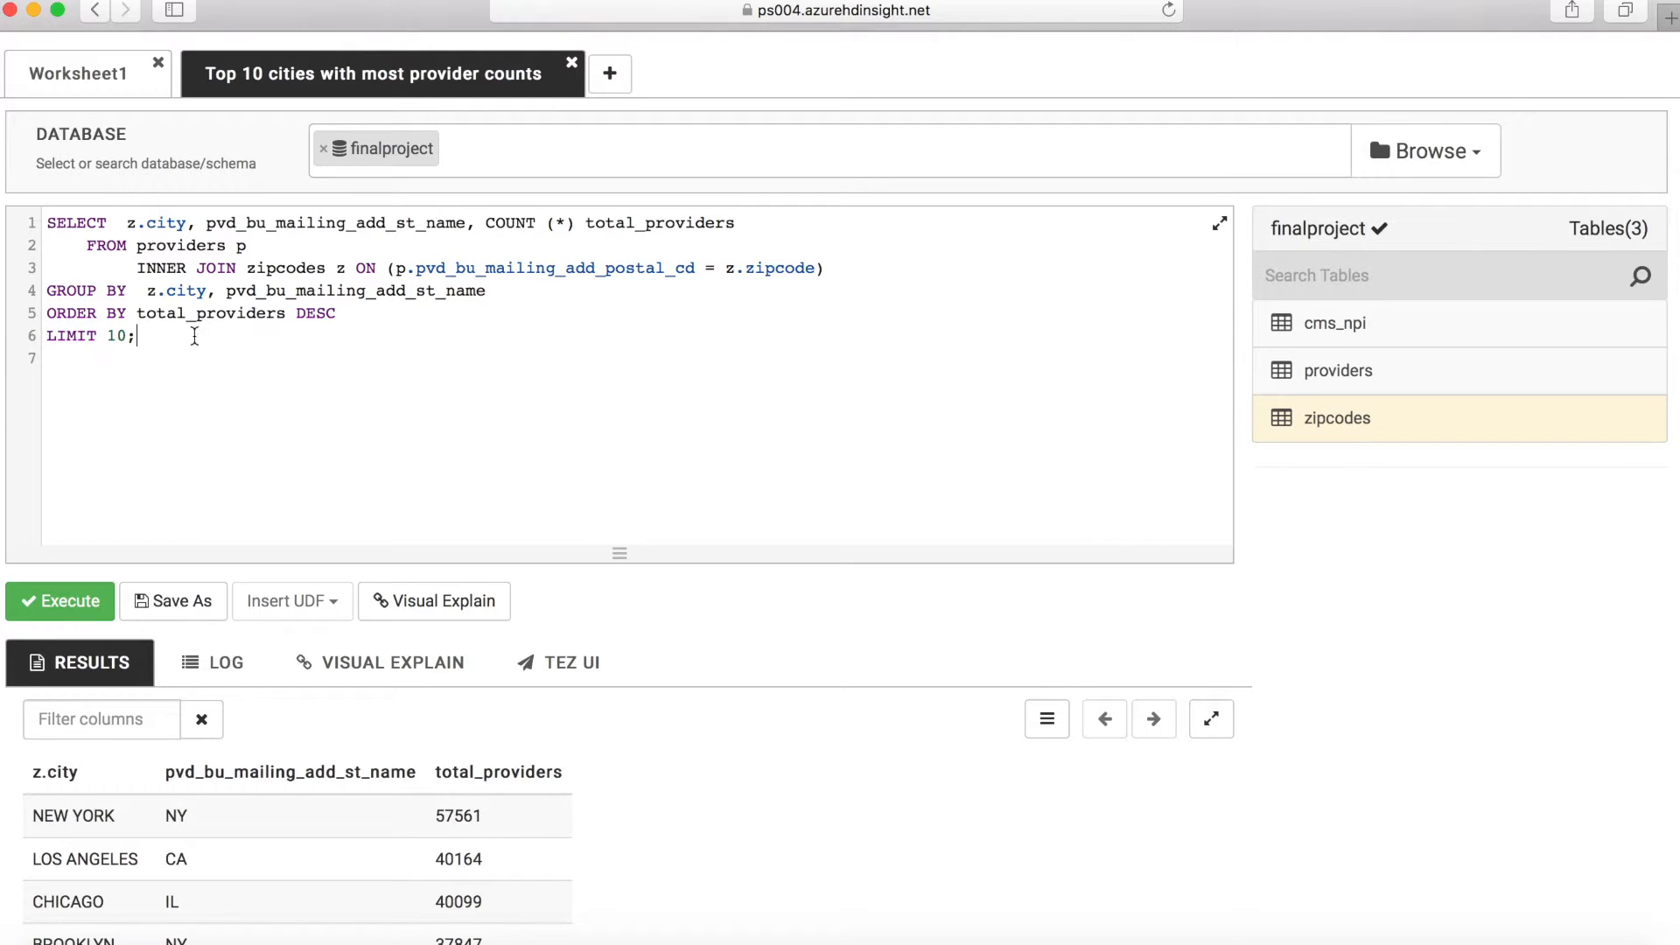
Step: Examine the query's results listing cities, states and provider totals
scroll(298, 784, "down", 5)
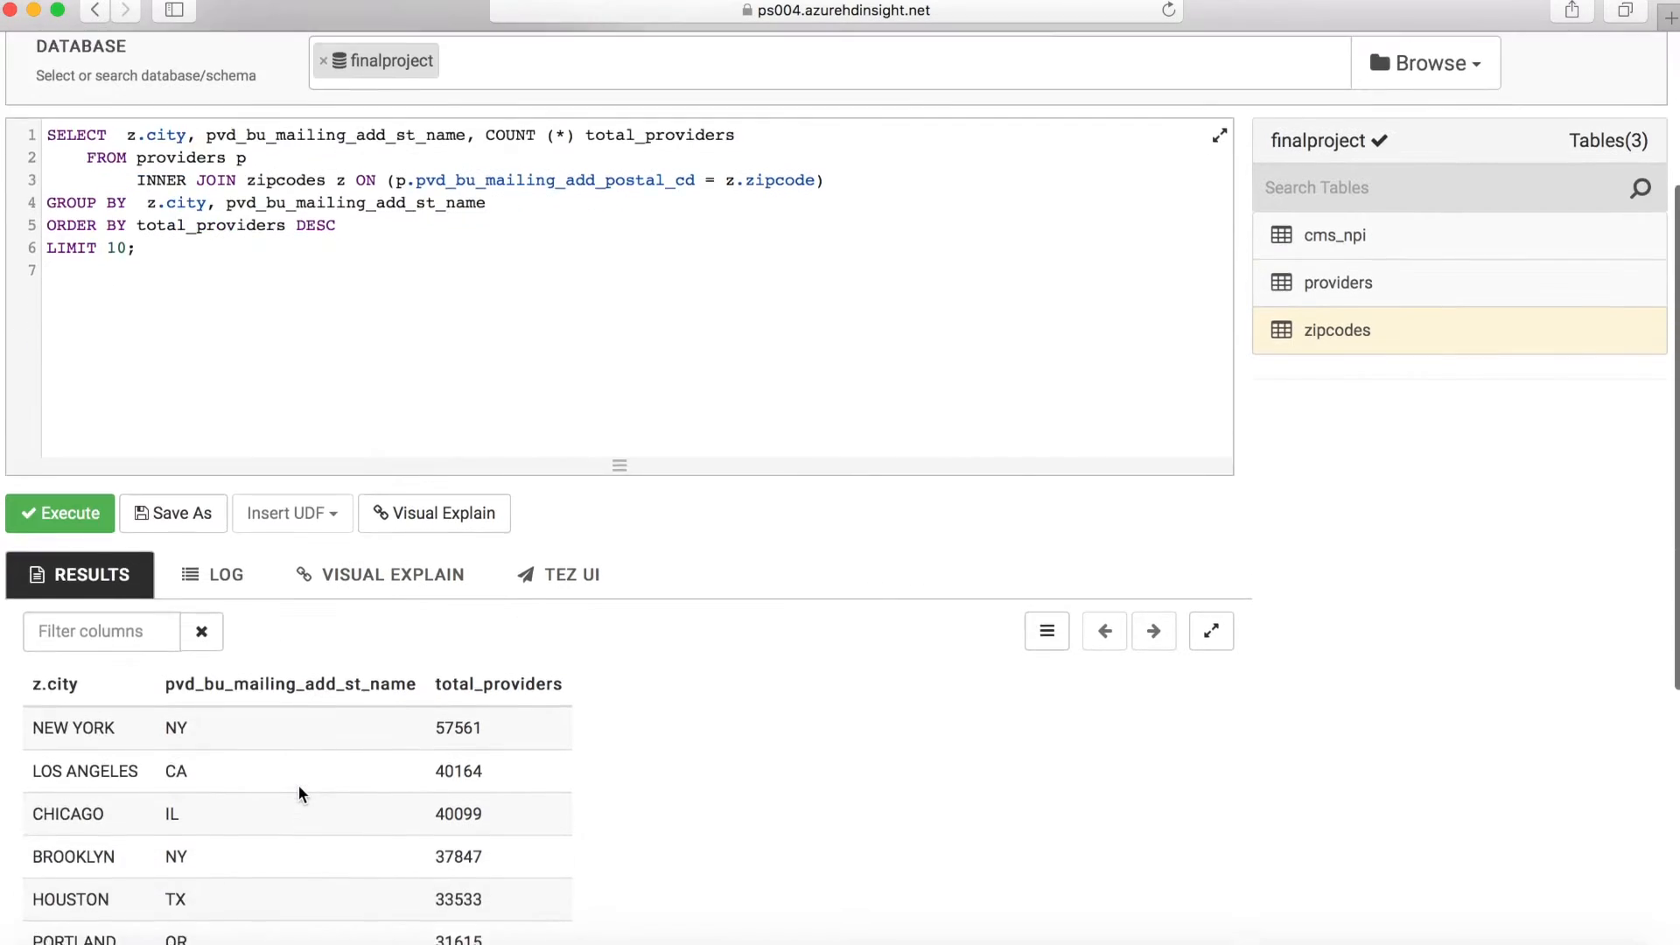
scroll(298, 787, "down", 2)
scroll(298, 788, "down", 3)
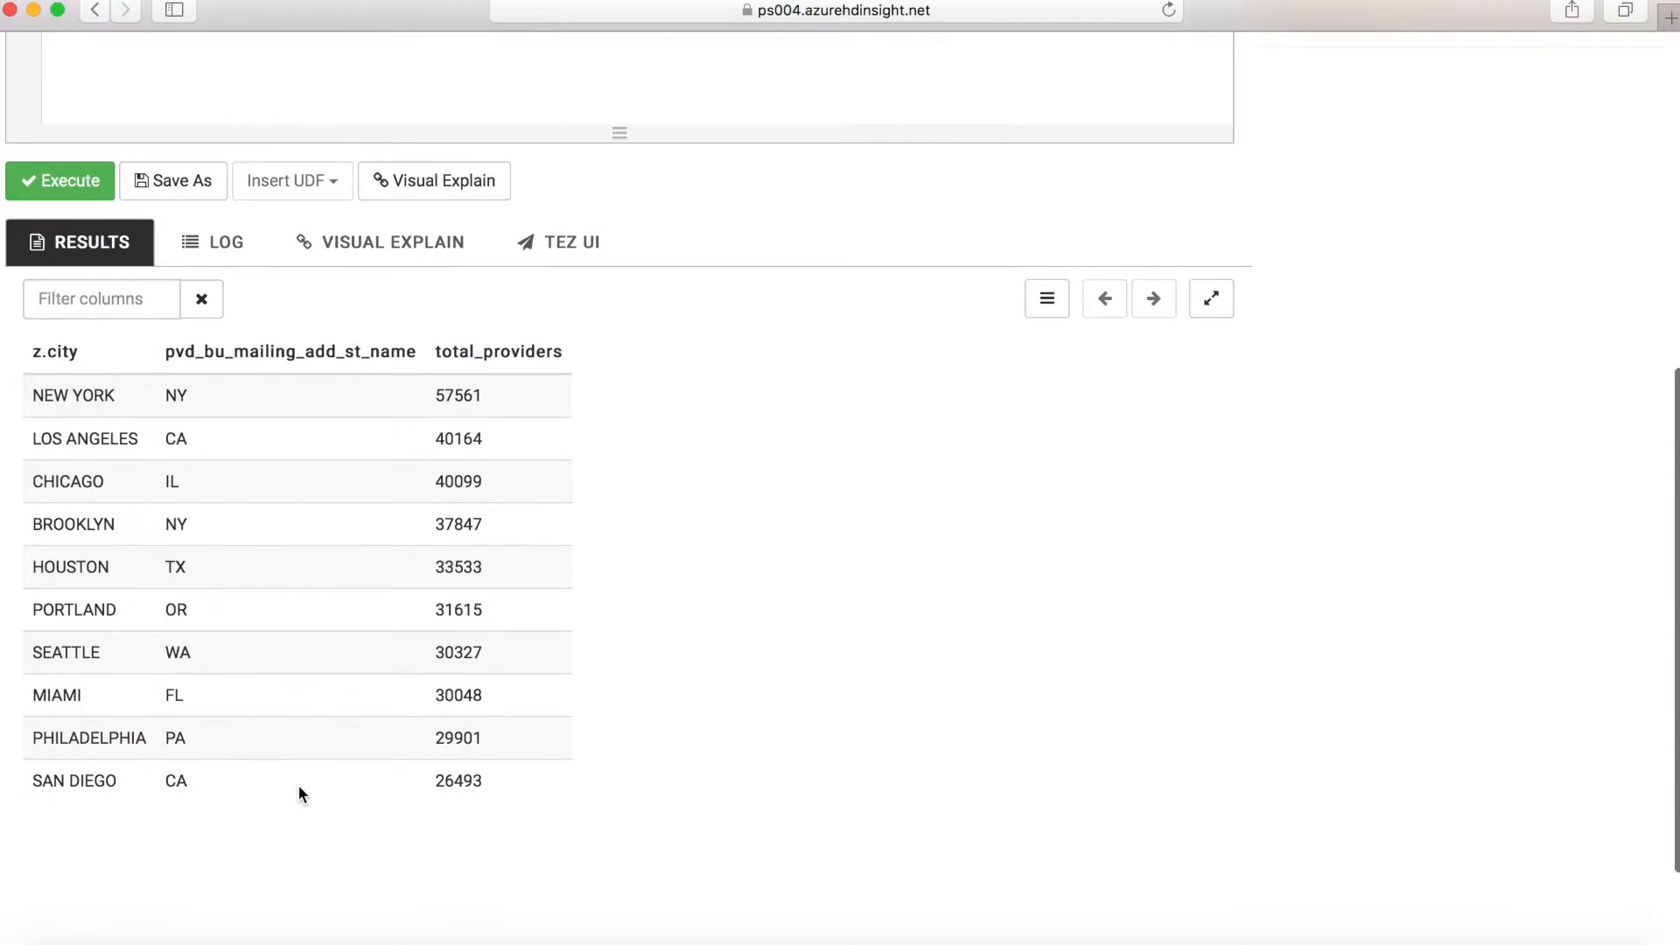
scroll(298, 786, "up", 9)
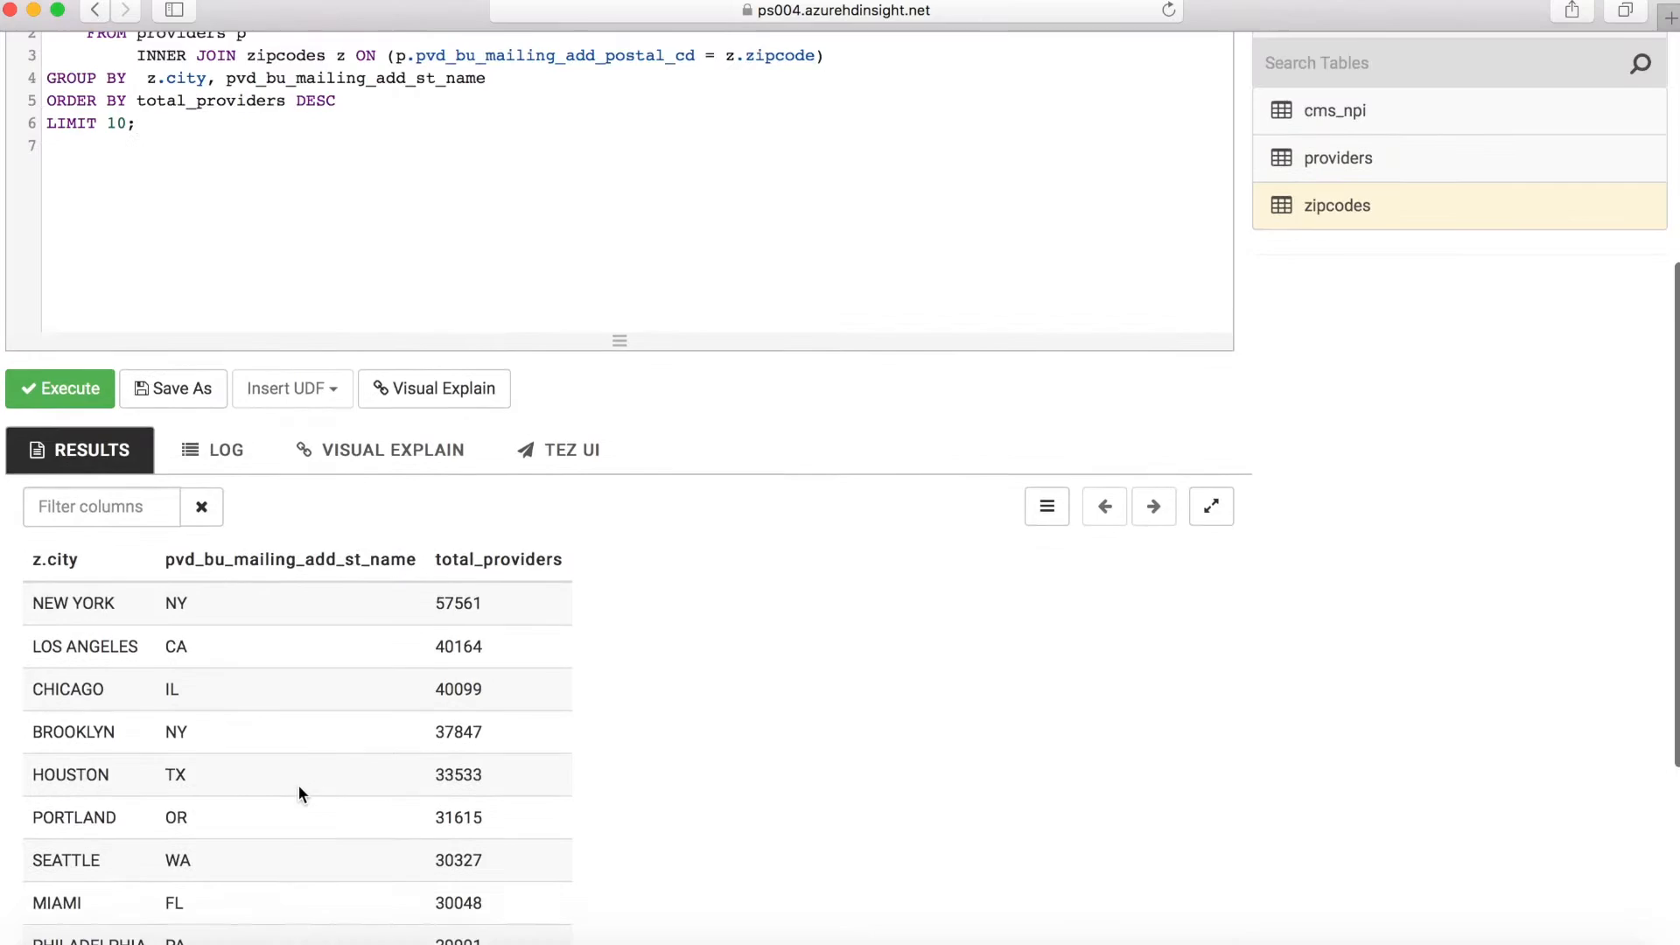
scroll(297, 784, "up", 5)
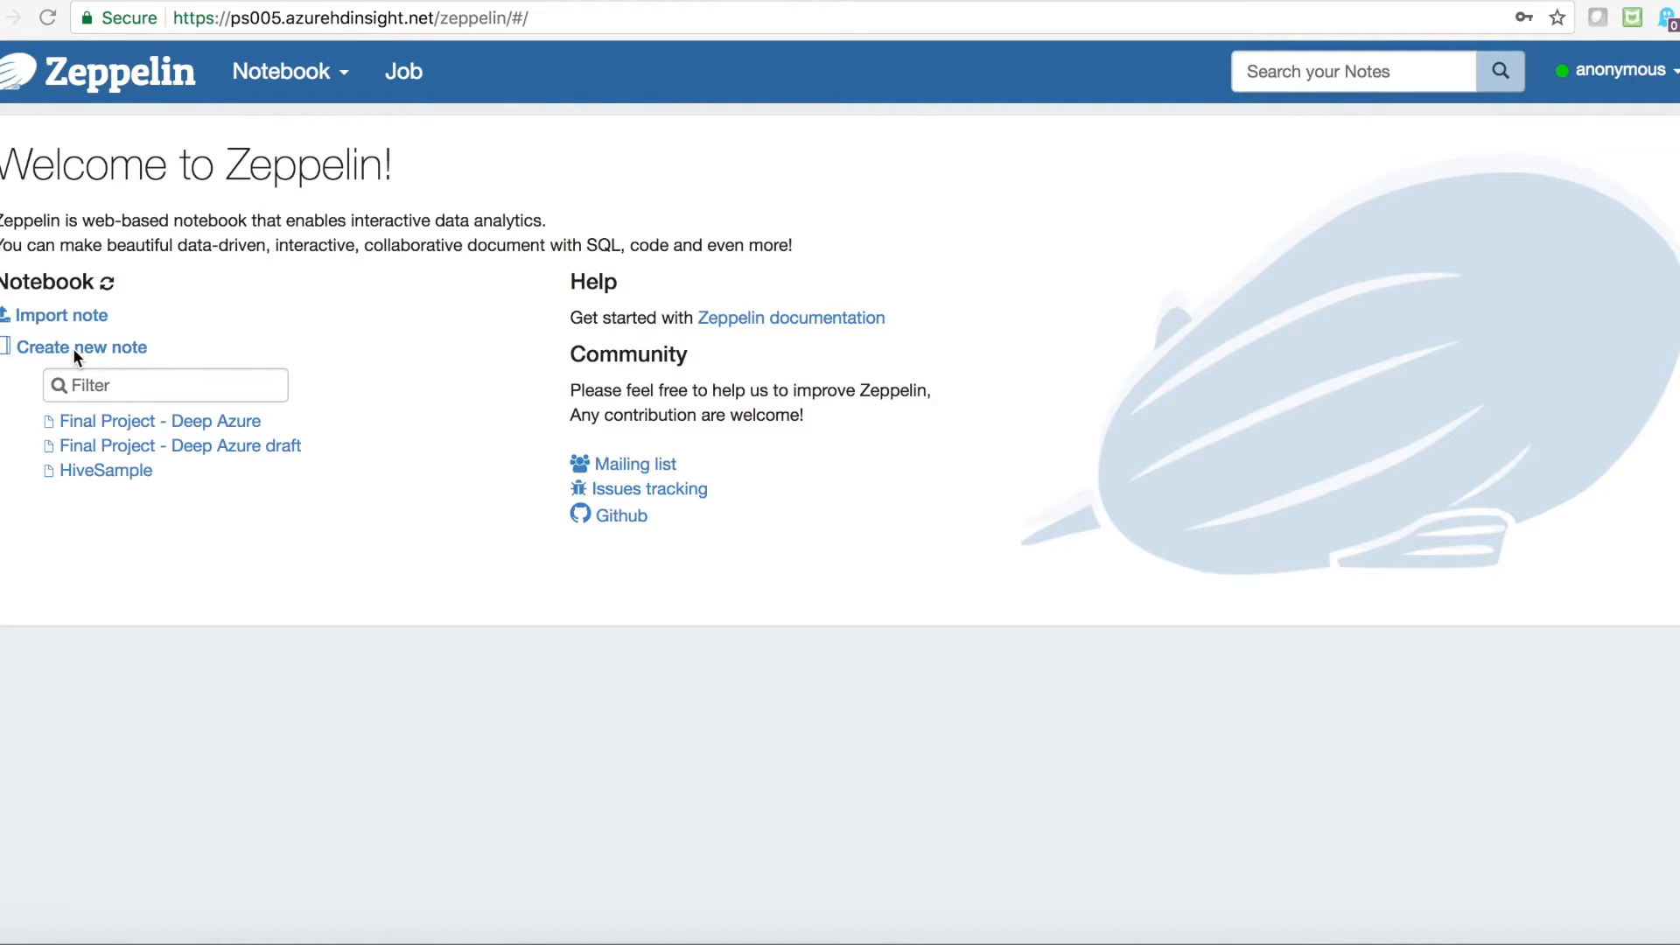
Step: Switch to Zeppelin on cluster ps005, open the "Final Project - Deep Azure" note and review its database and table listings
left_click(220, 426)
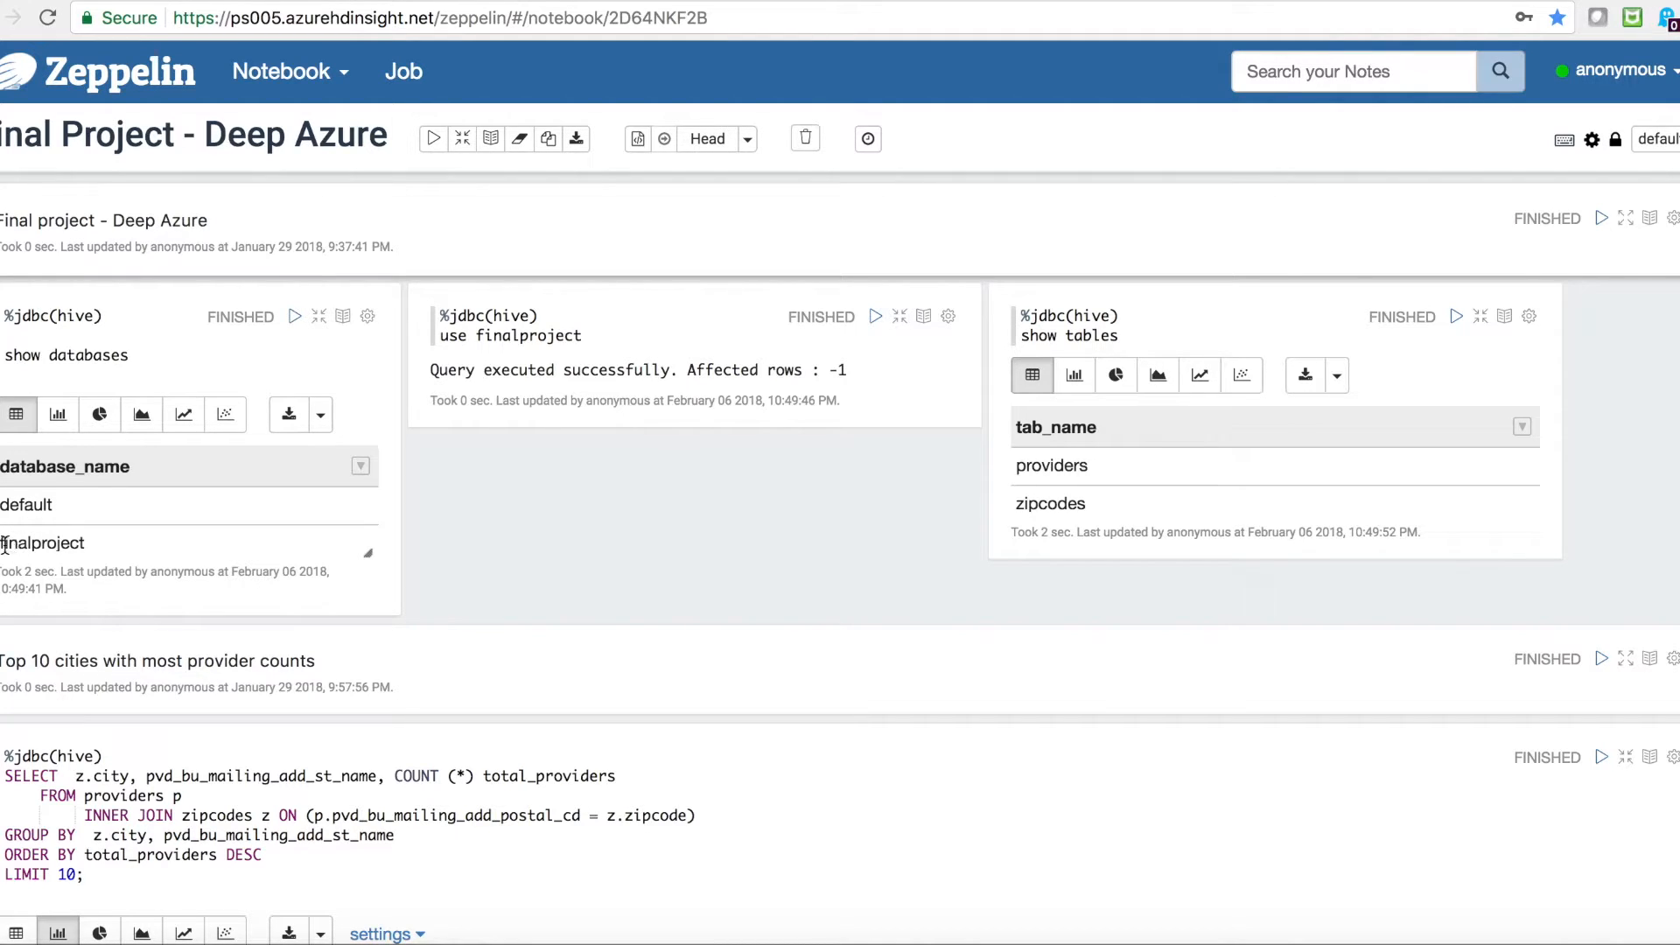
scroll(262, 516, "down", 1)
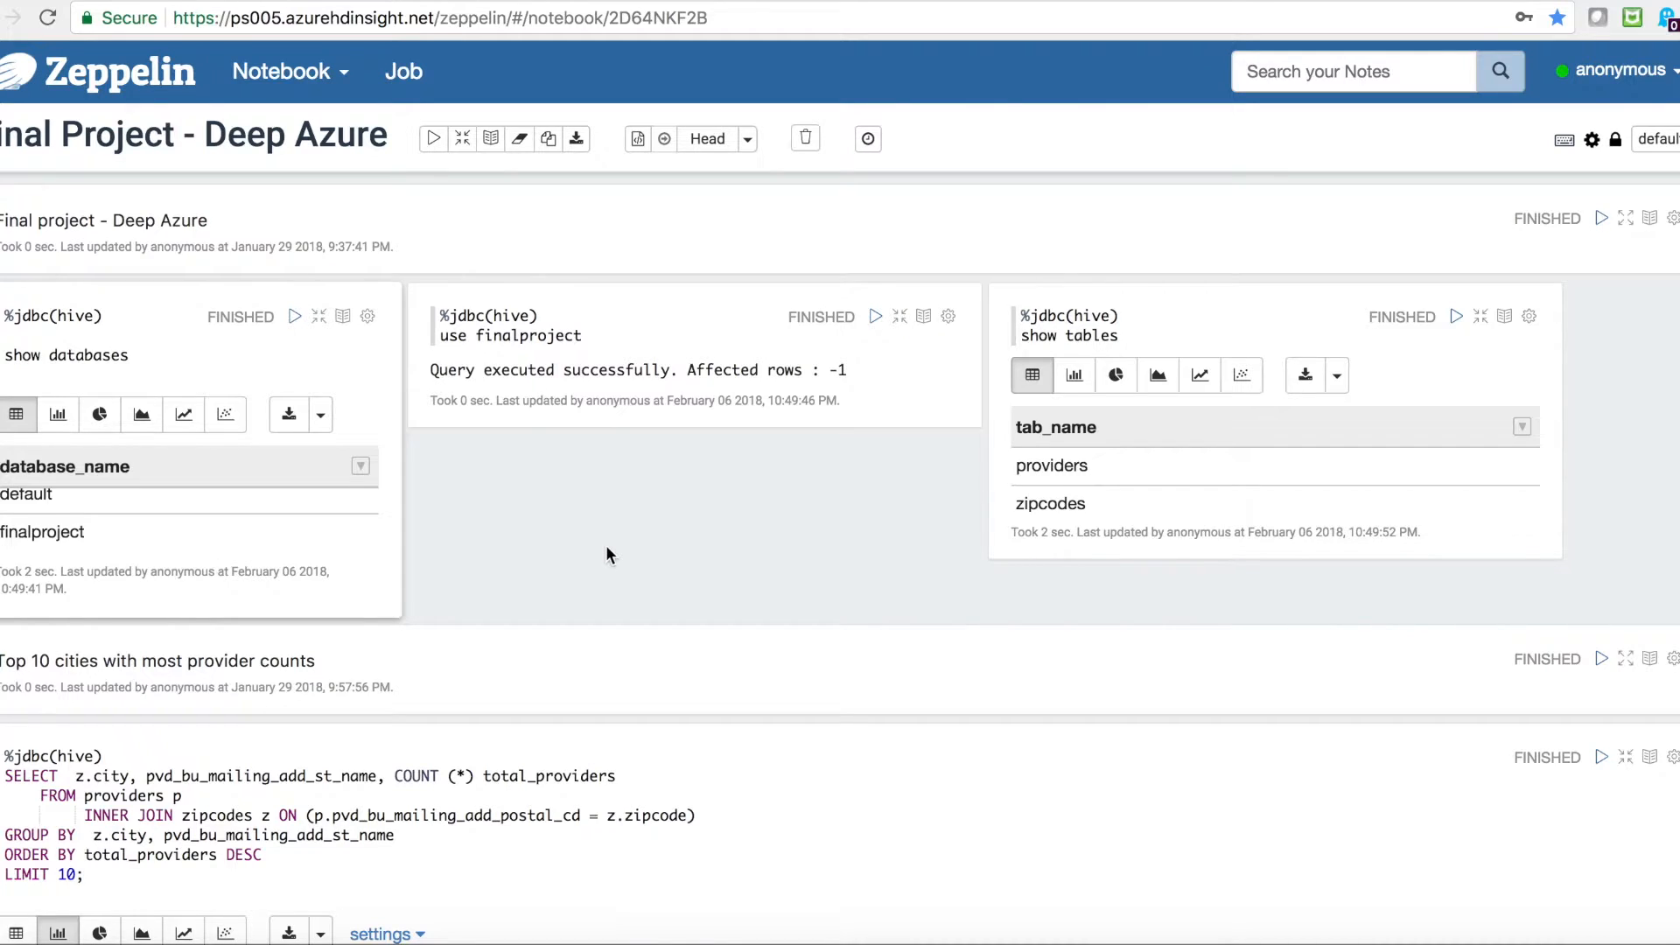
scroll(605, 544, "down", 5)
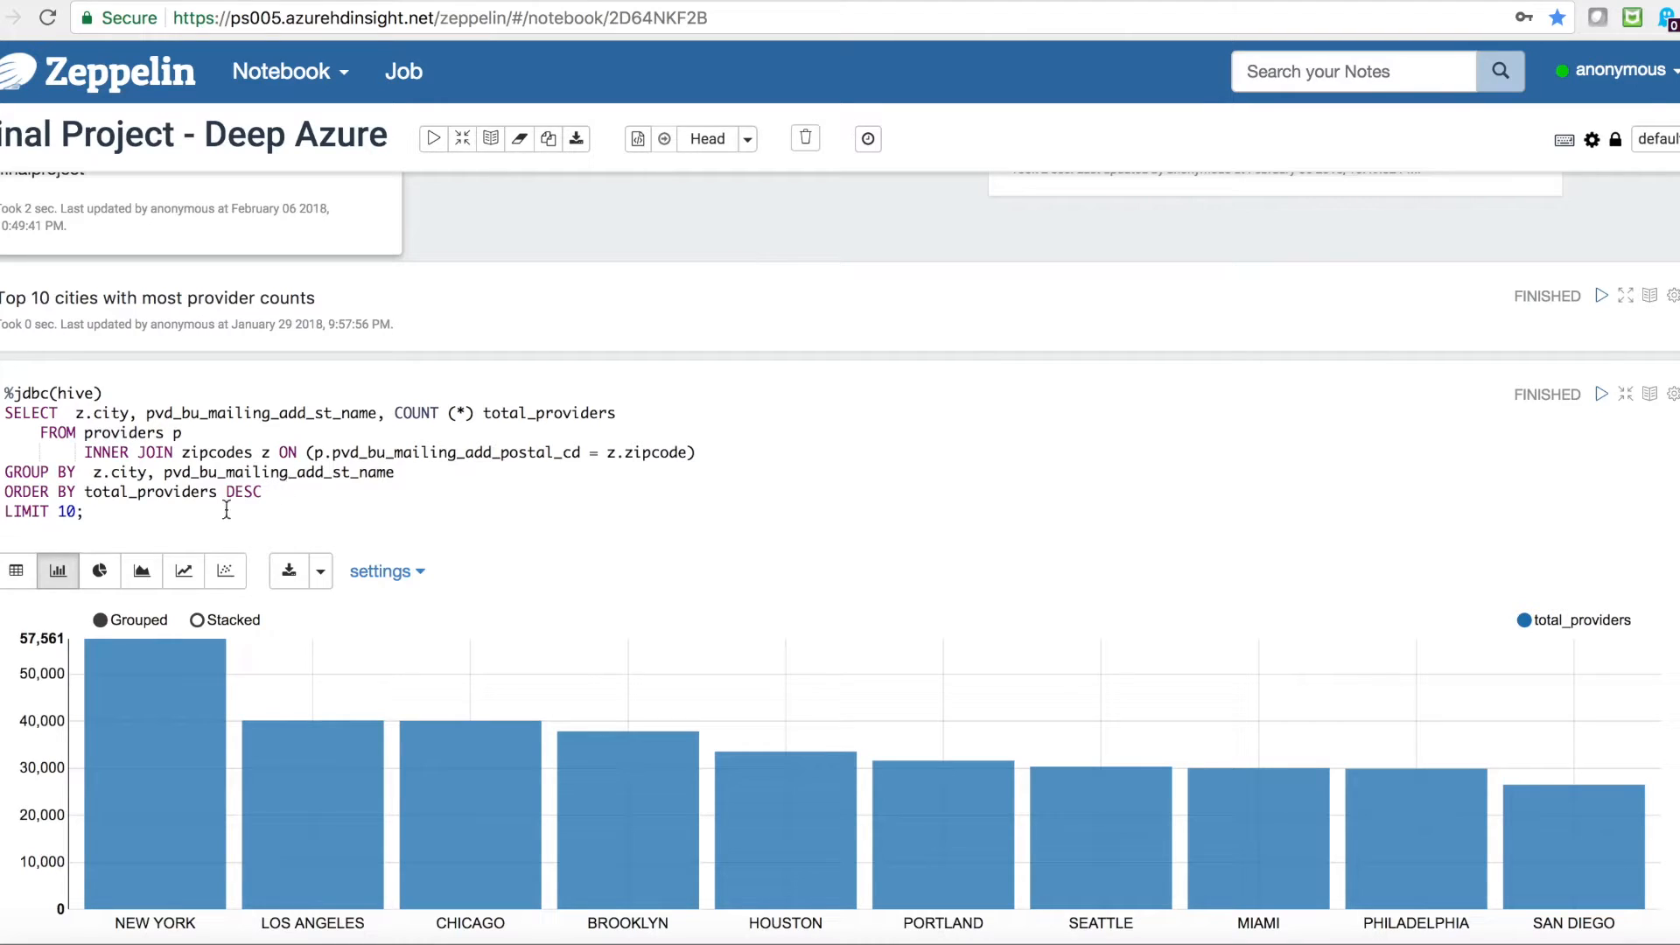
Step: Examine the providers and zipcodes tables and the postal code join column in the note's "Top 10 cities" query
double_click(114, 433)
double_click(203, 452)
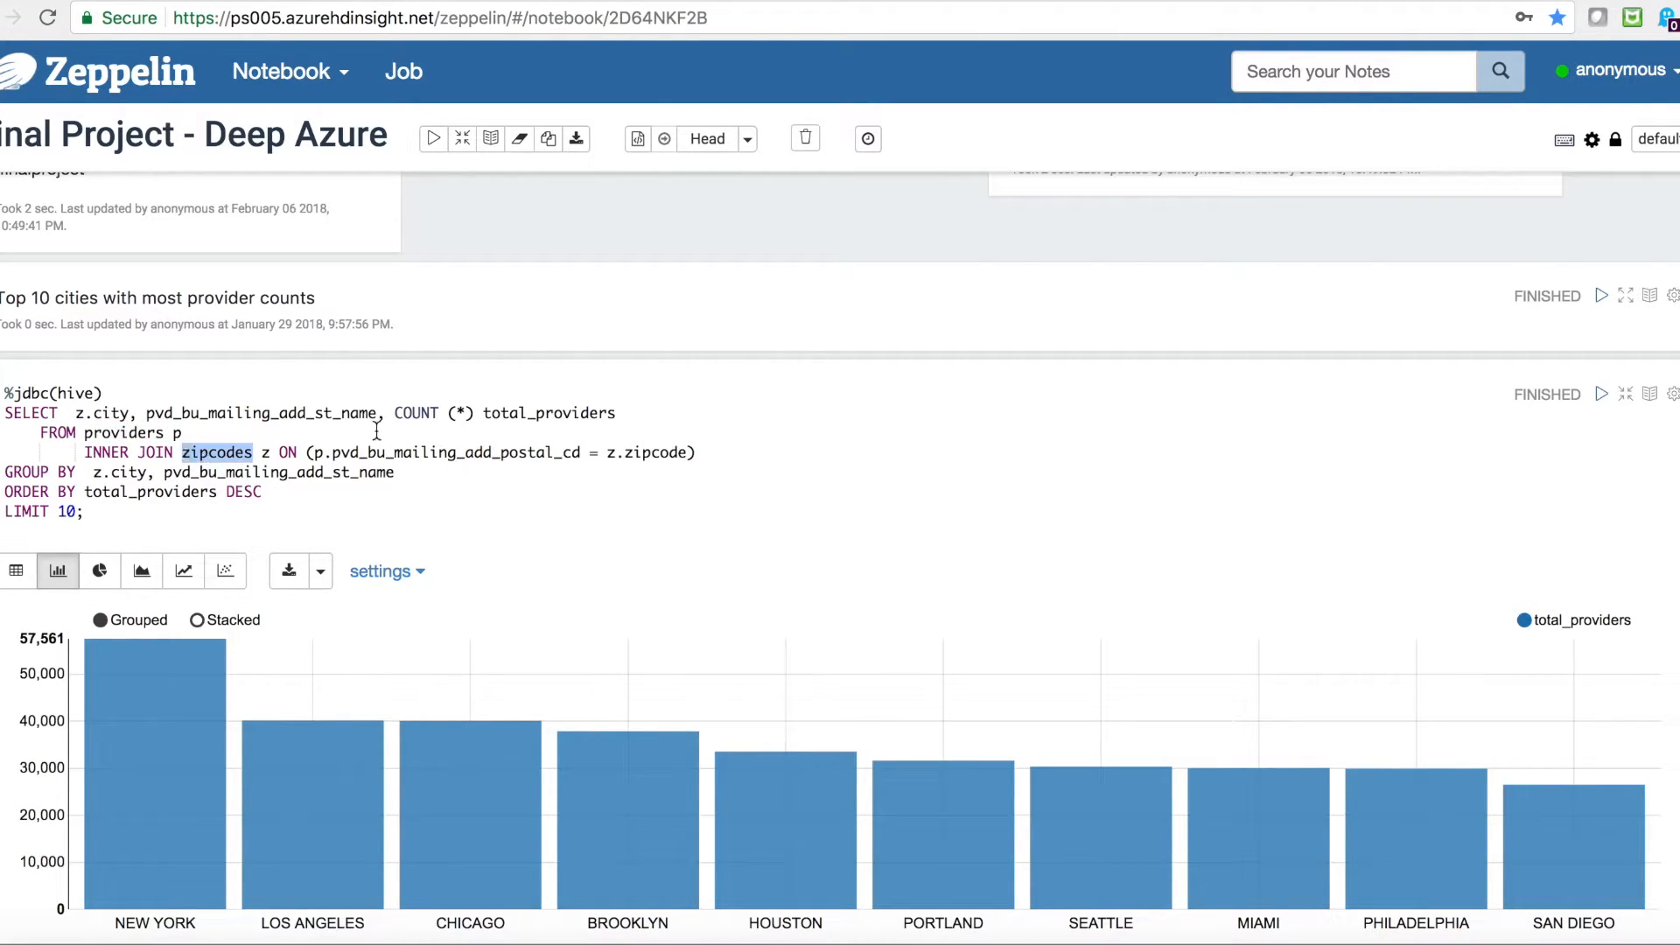
double_click(510, 452)
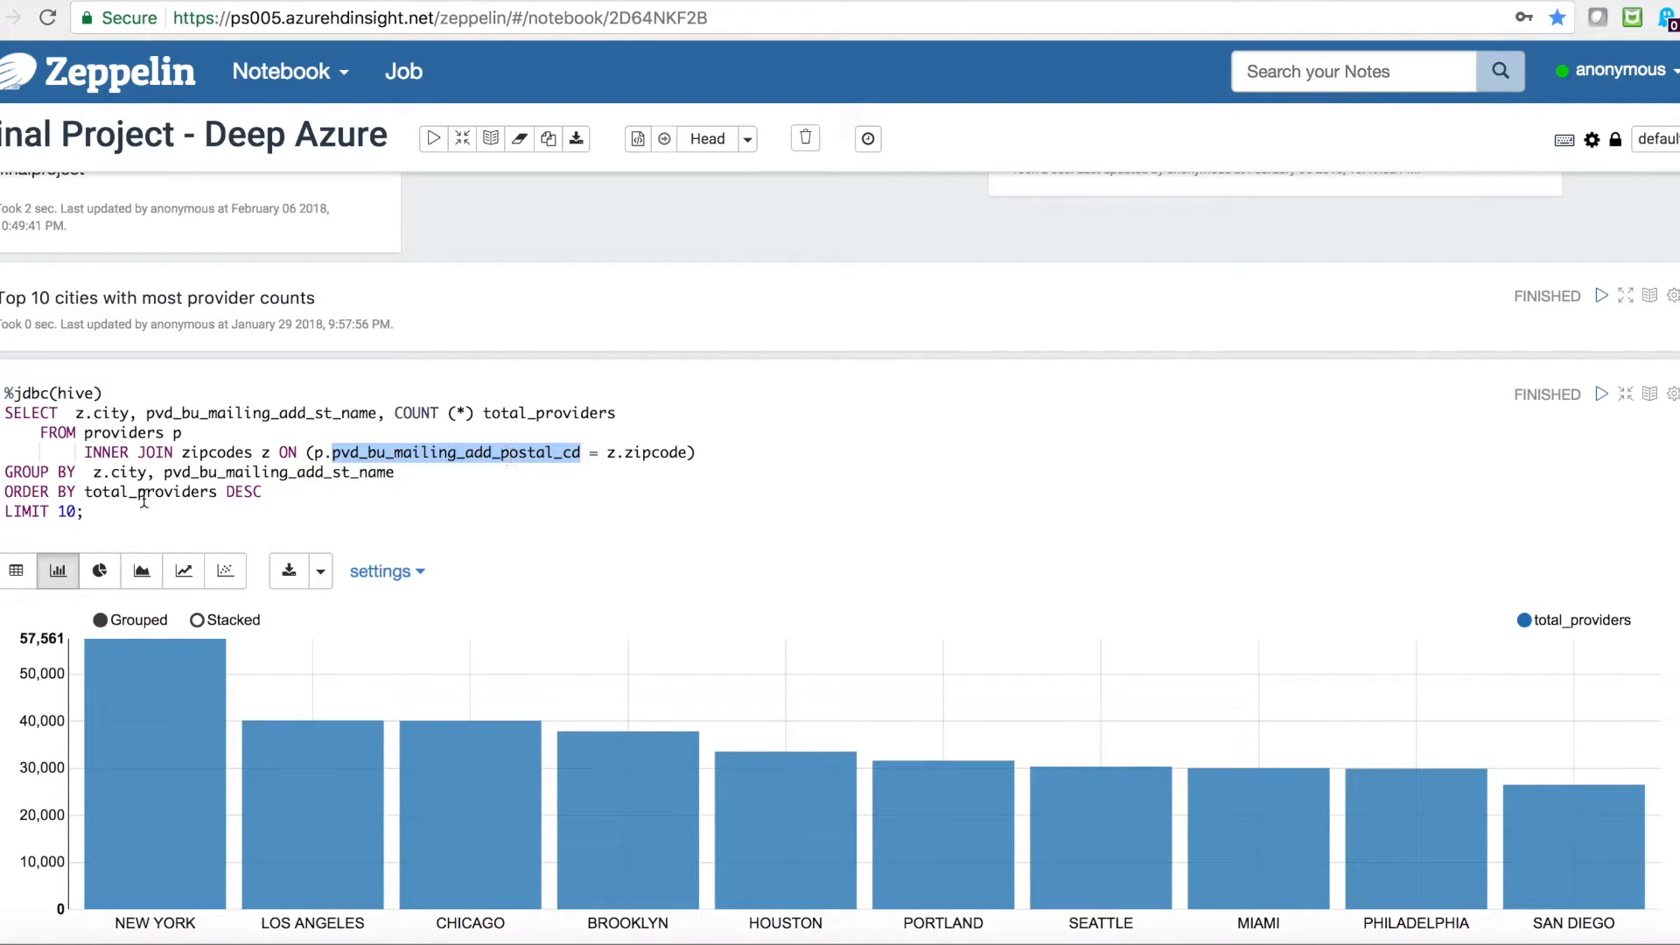
left_click(104, 510)
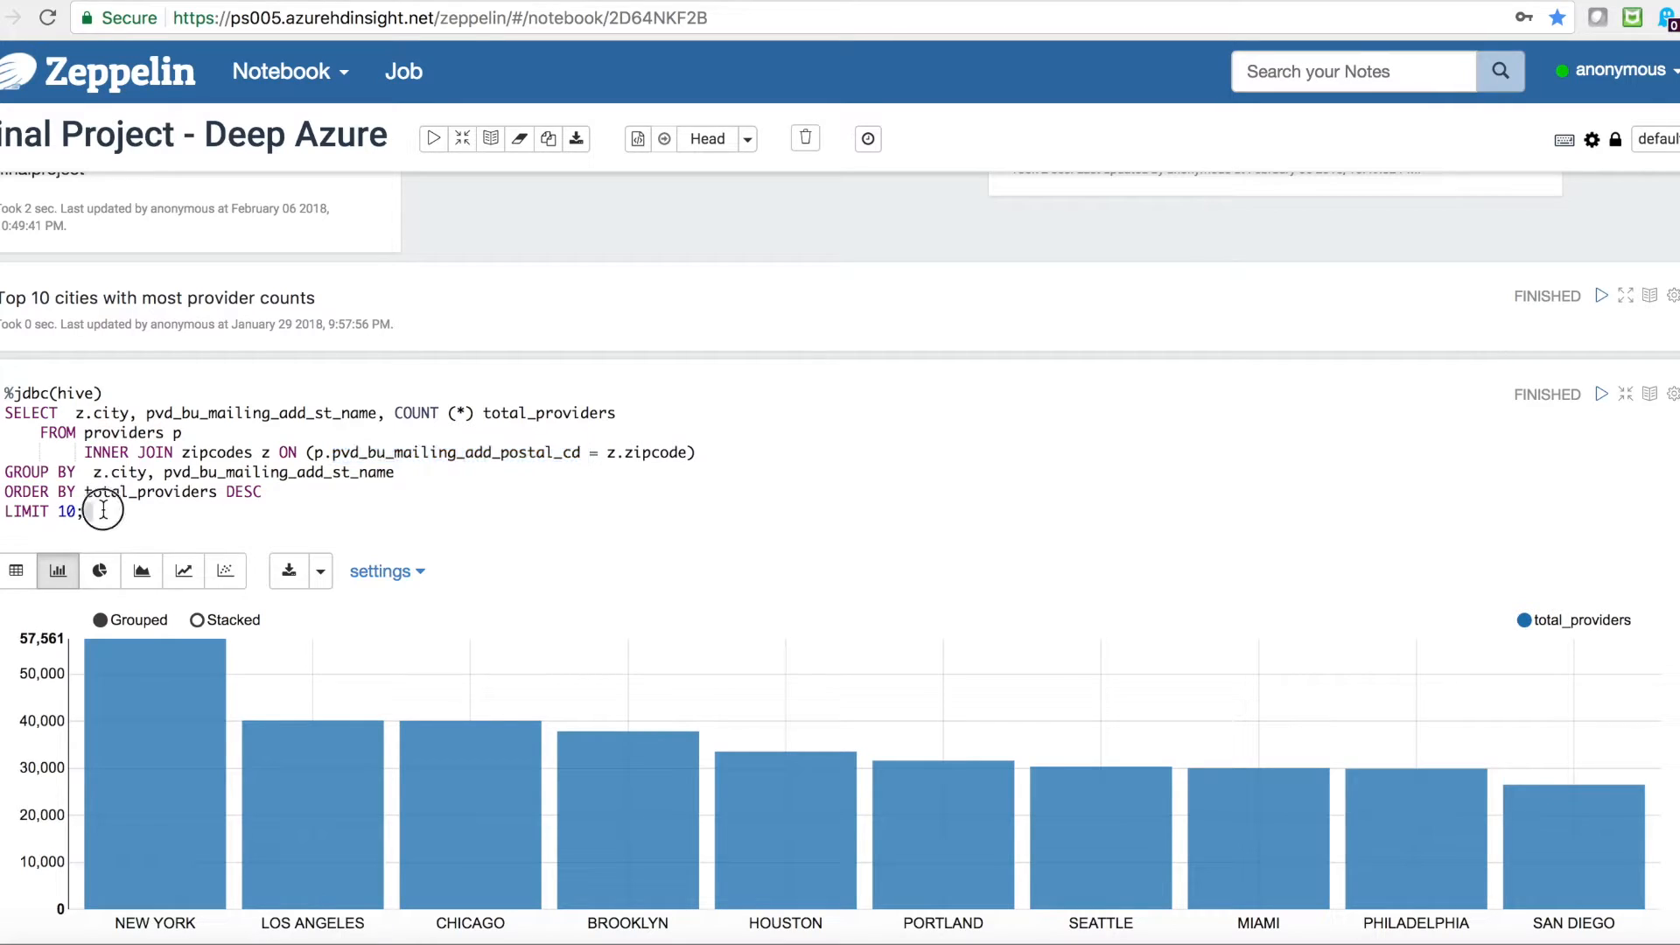
left_click_drag(104, 510, 7, 394)
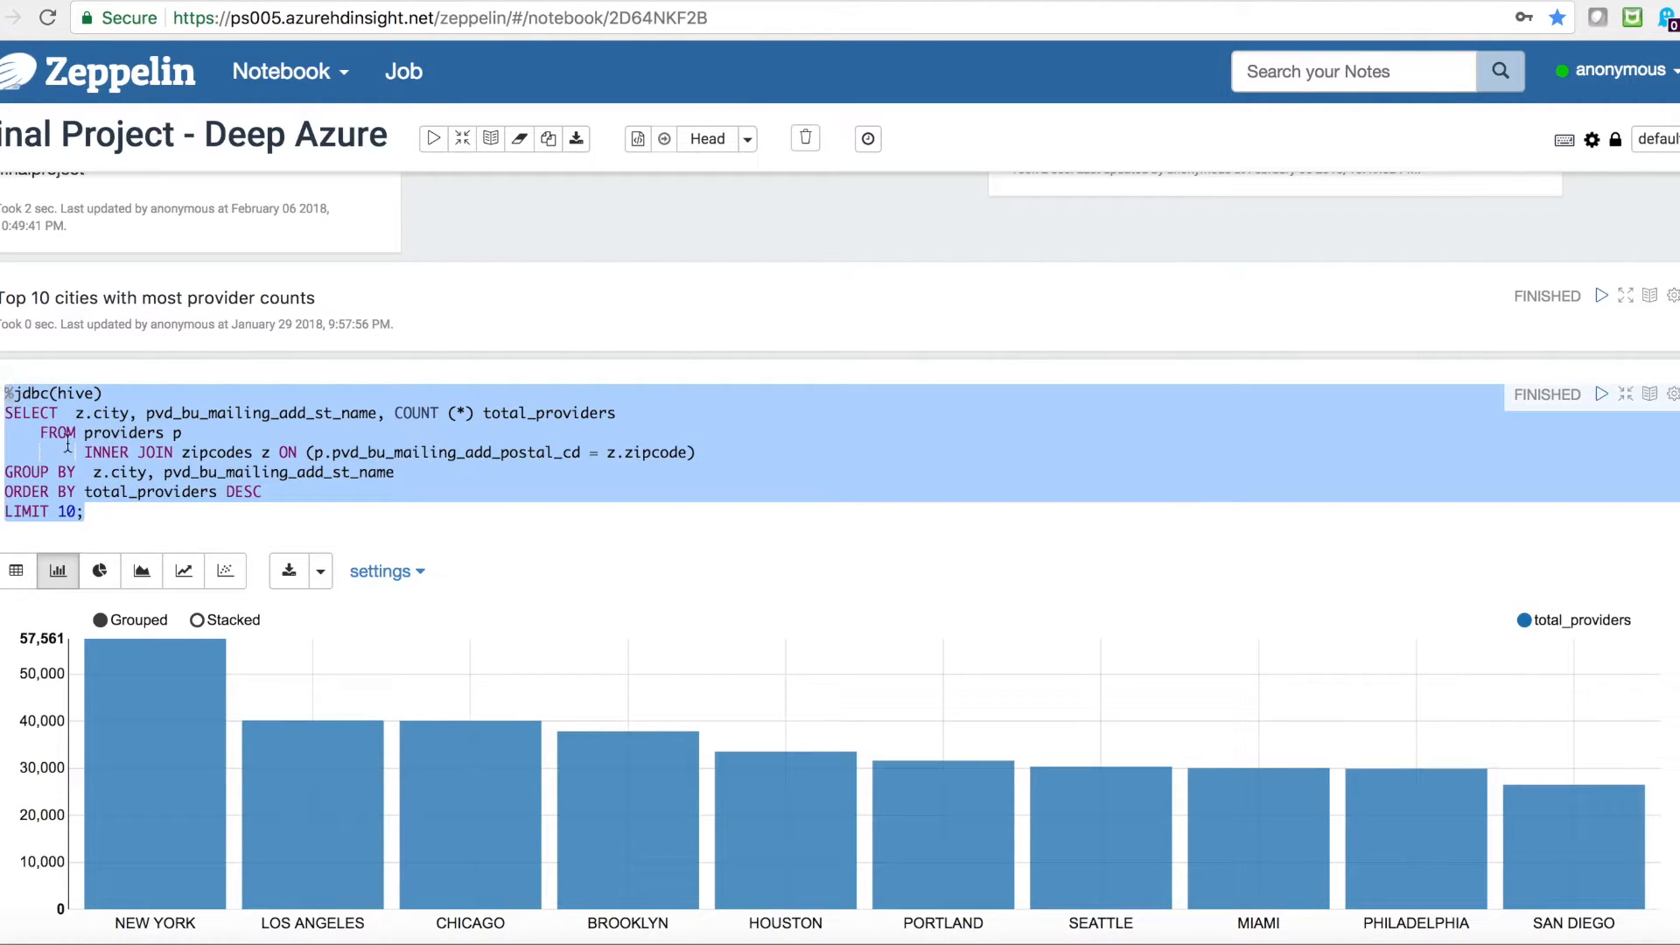
left_click(153, 495)
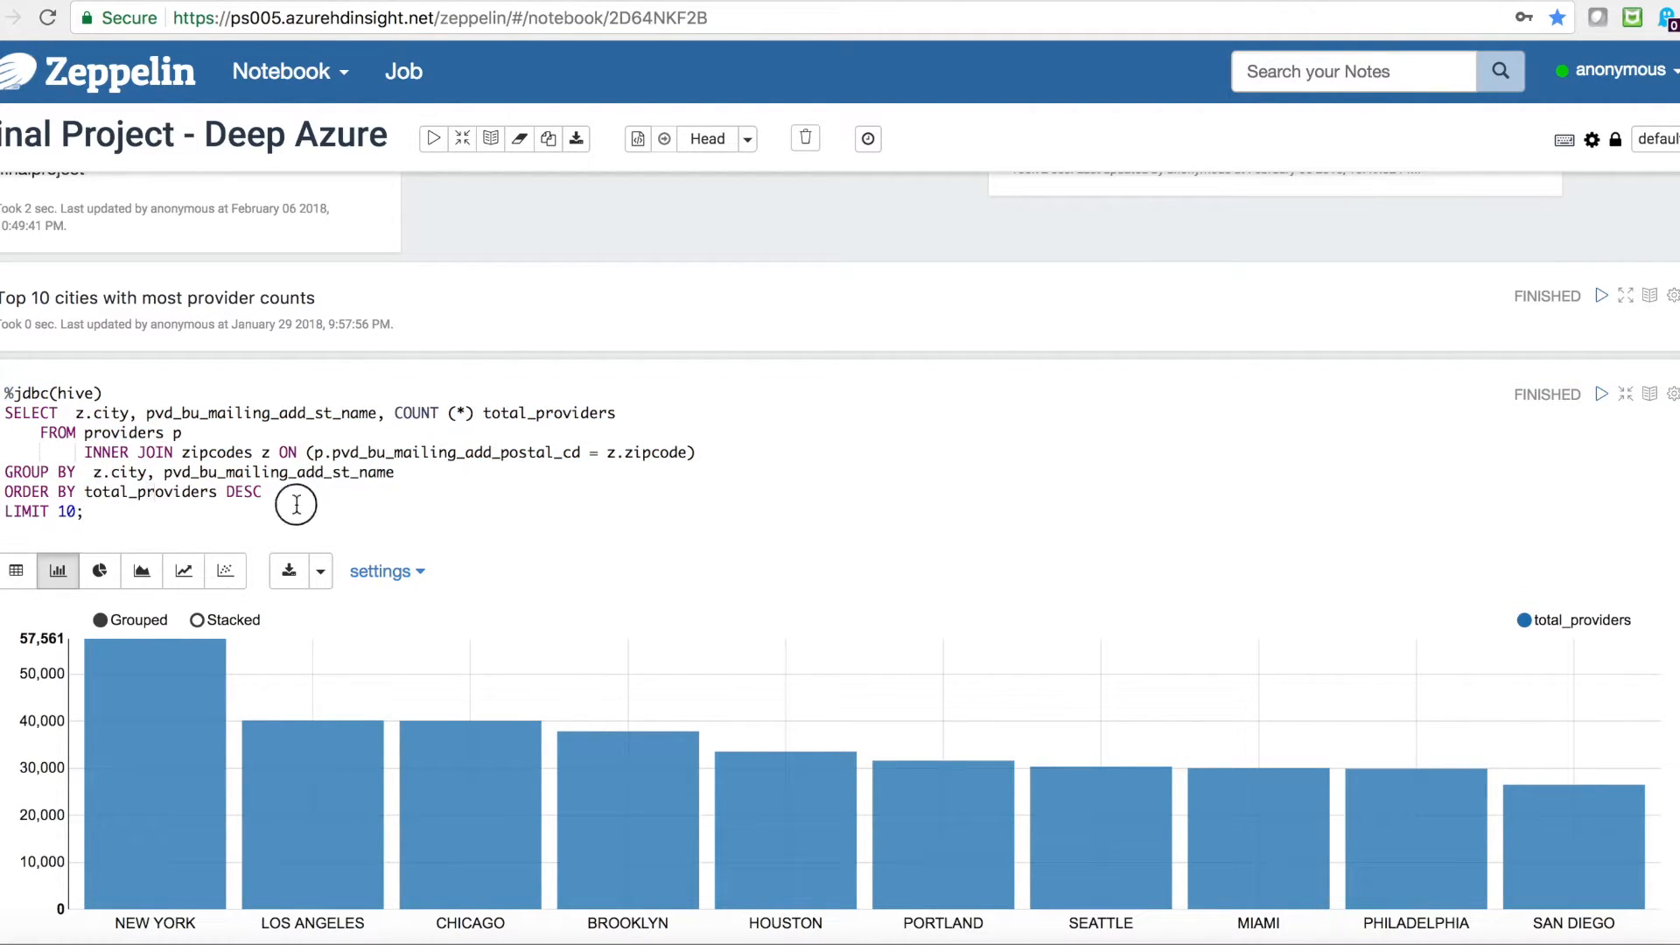
Step: View the top-cities results as a bar chart, as a table, and again as a bar chart
scroll(296, 504, "down", 1)
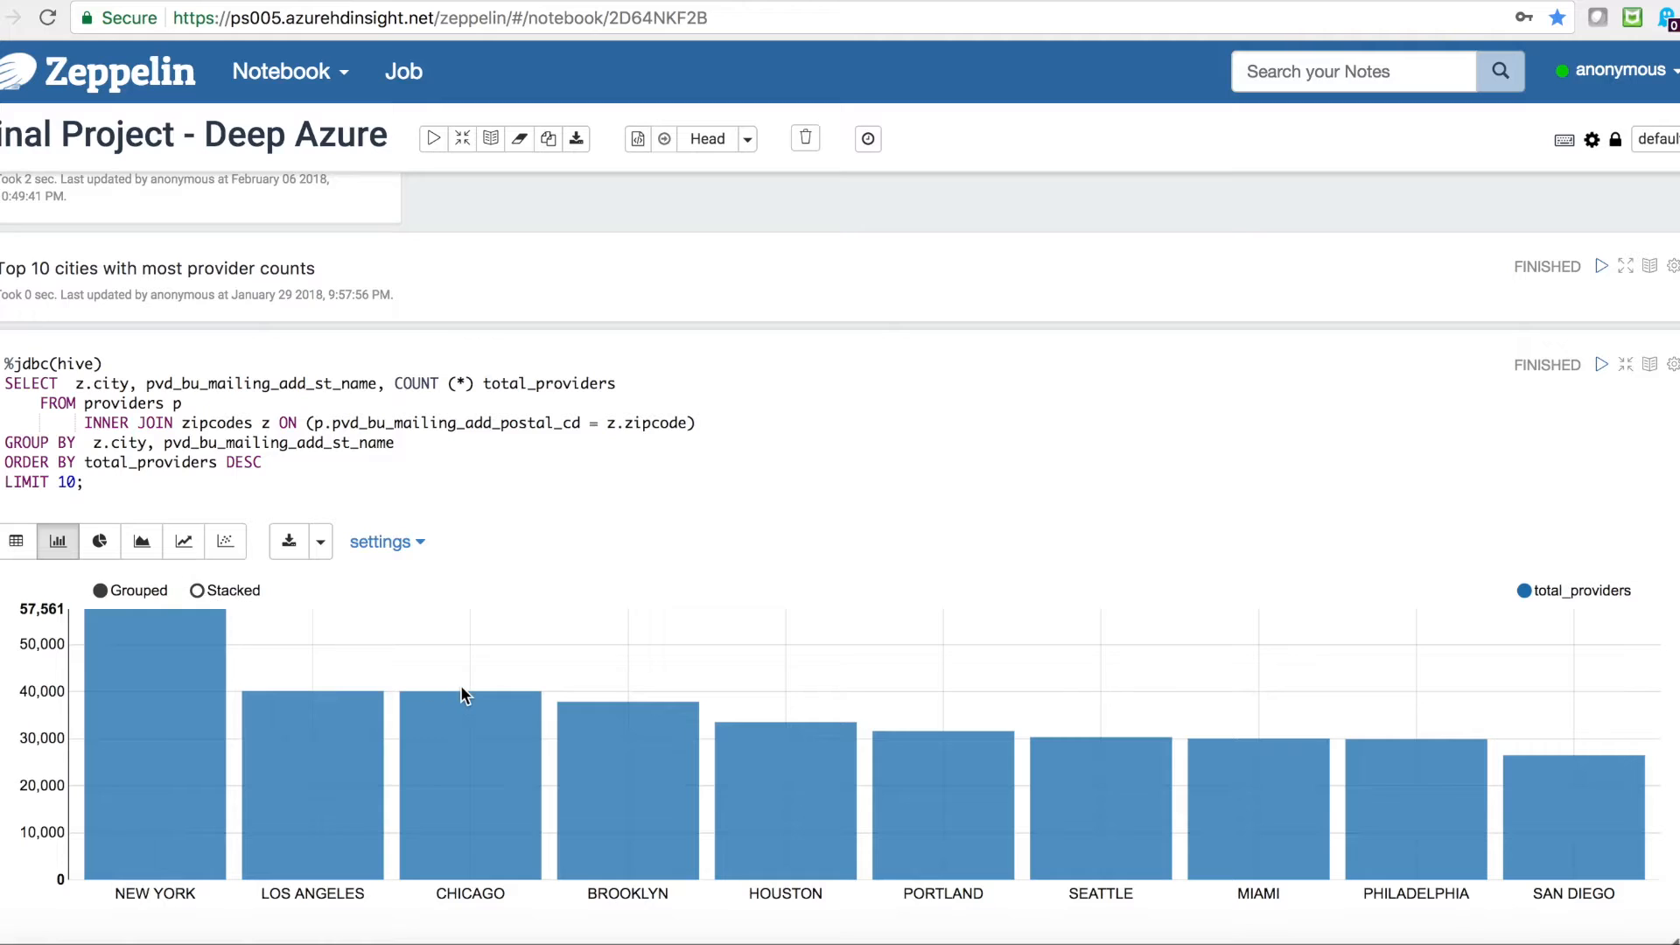
scroll(460, 685, "down", 2)
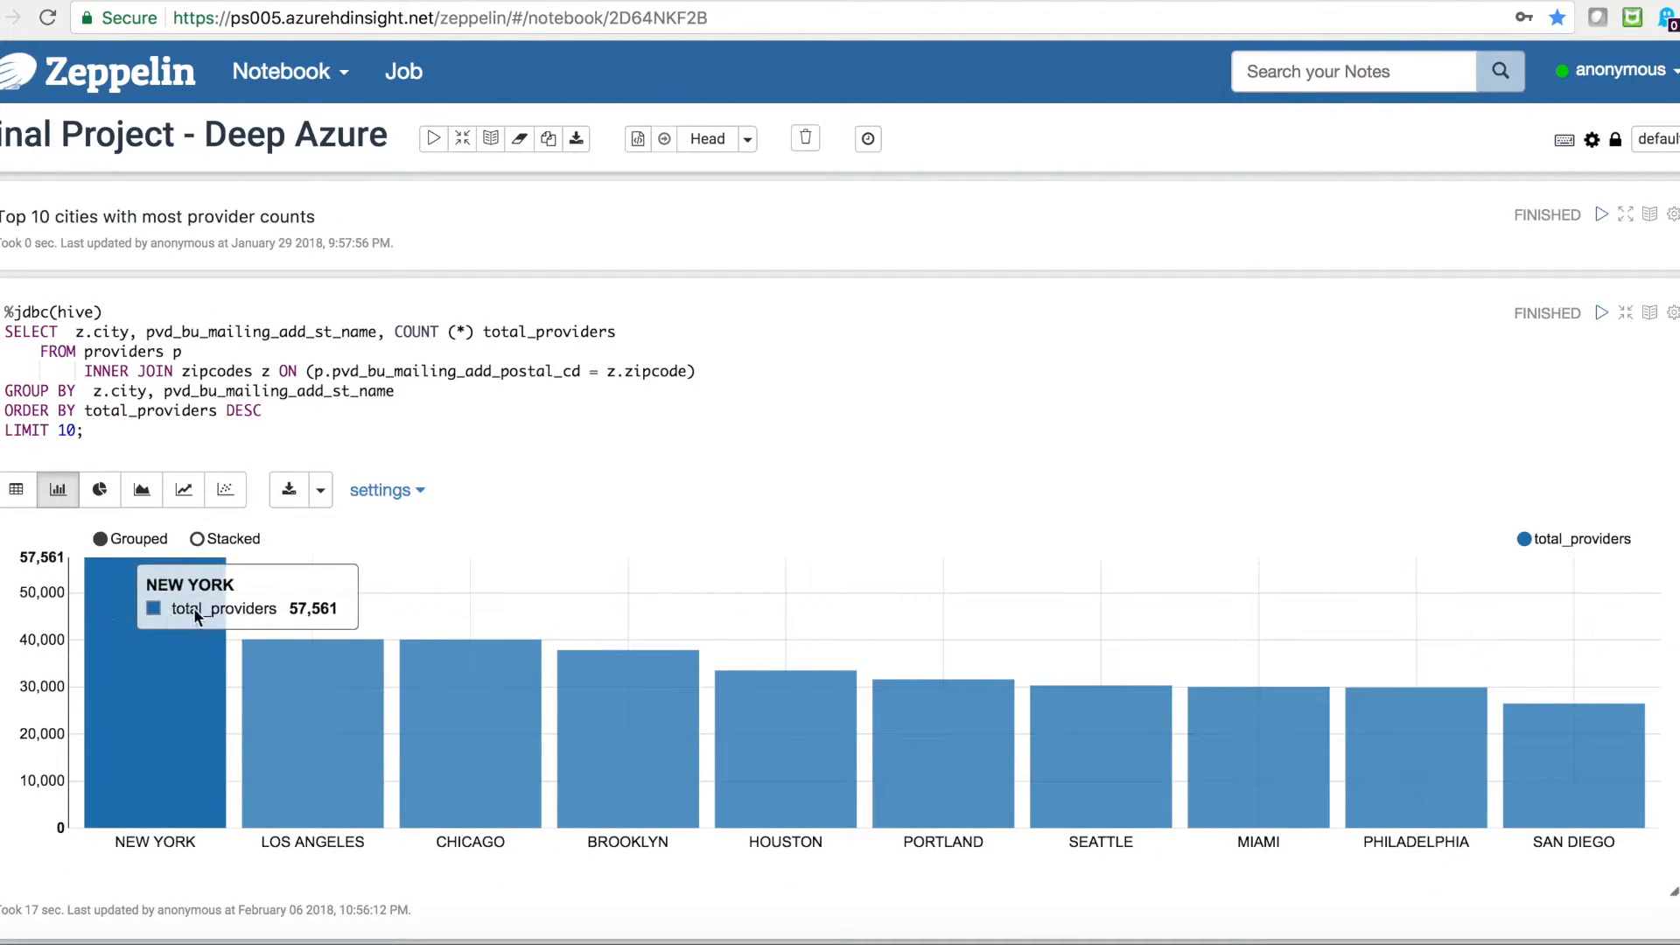
left_click(12, 492)
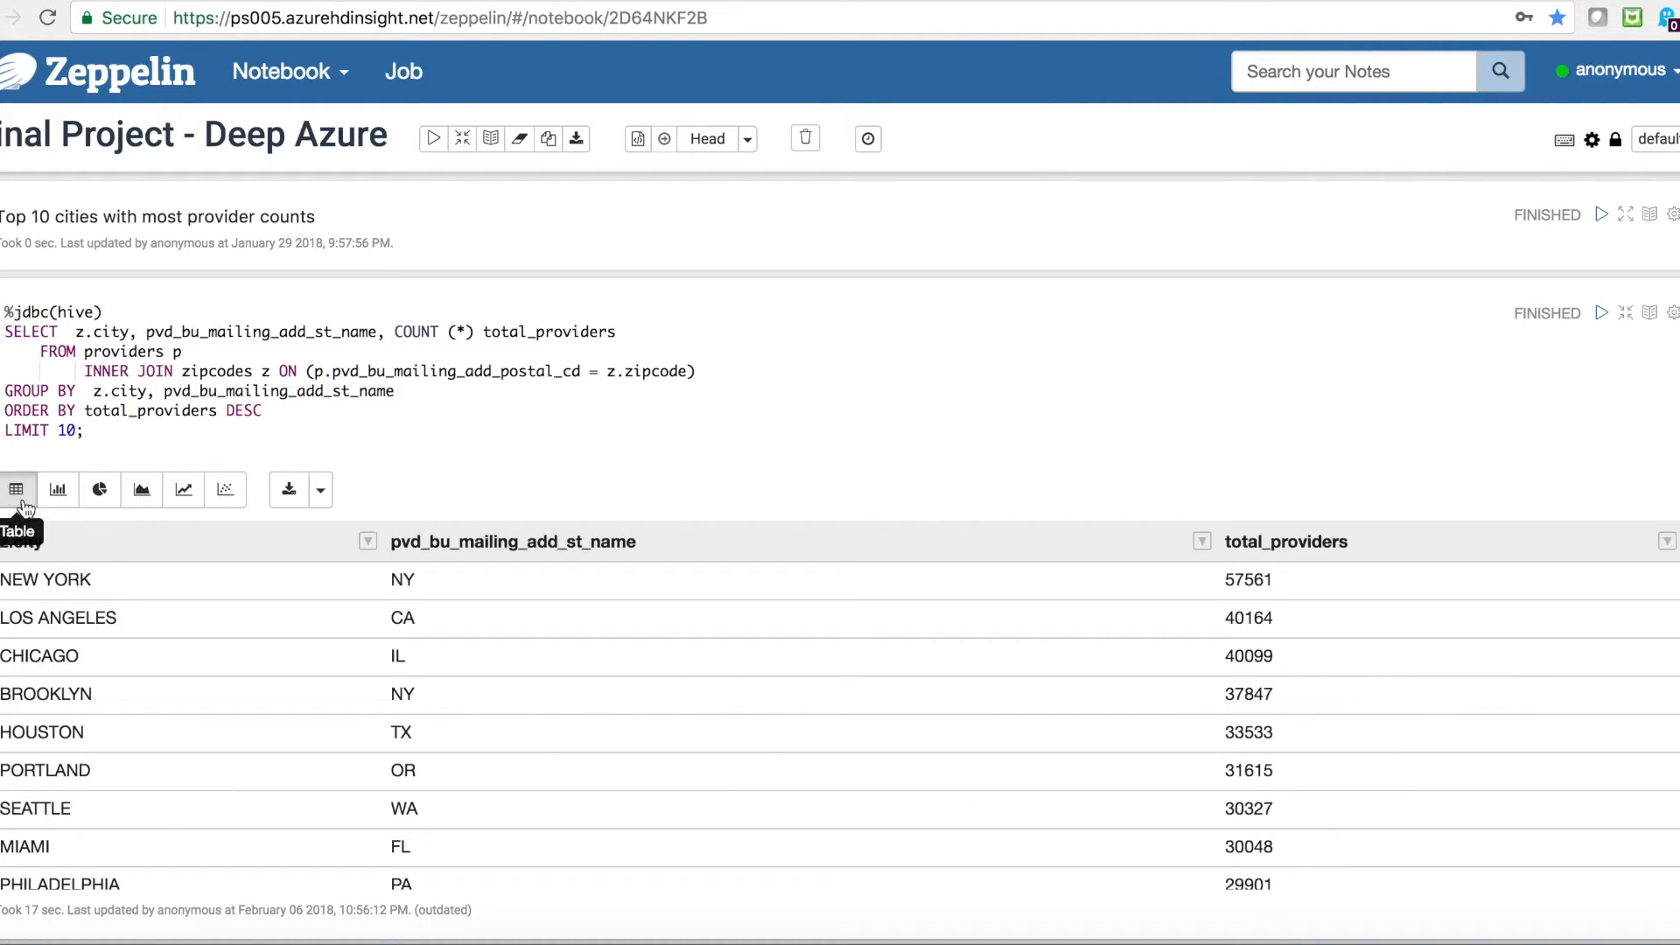
left_click(63, 496)
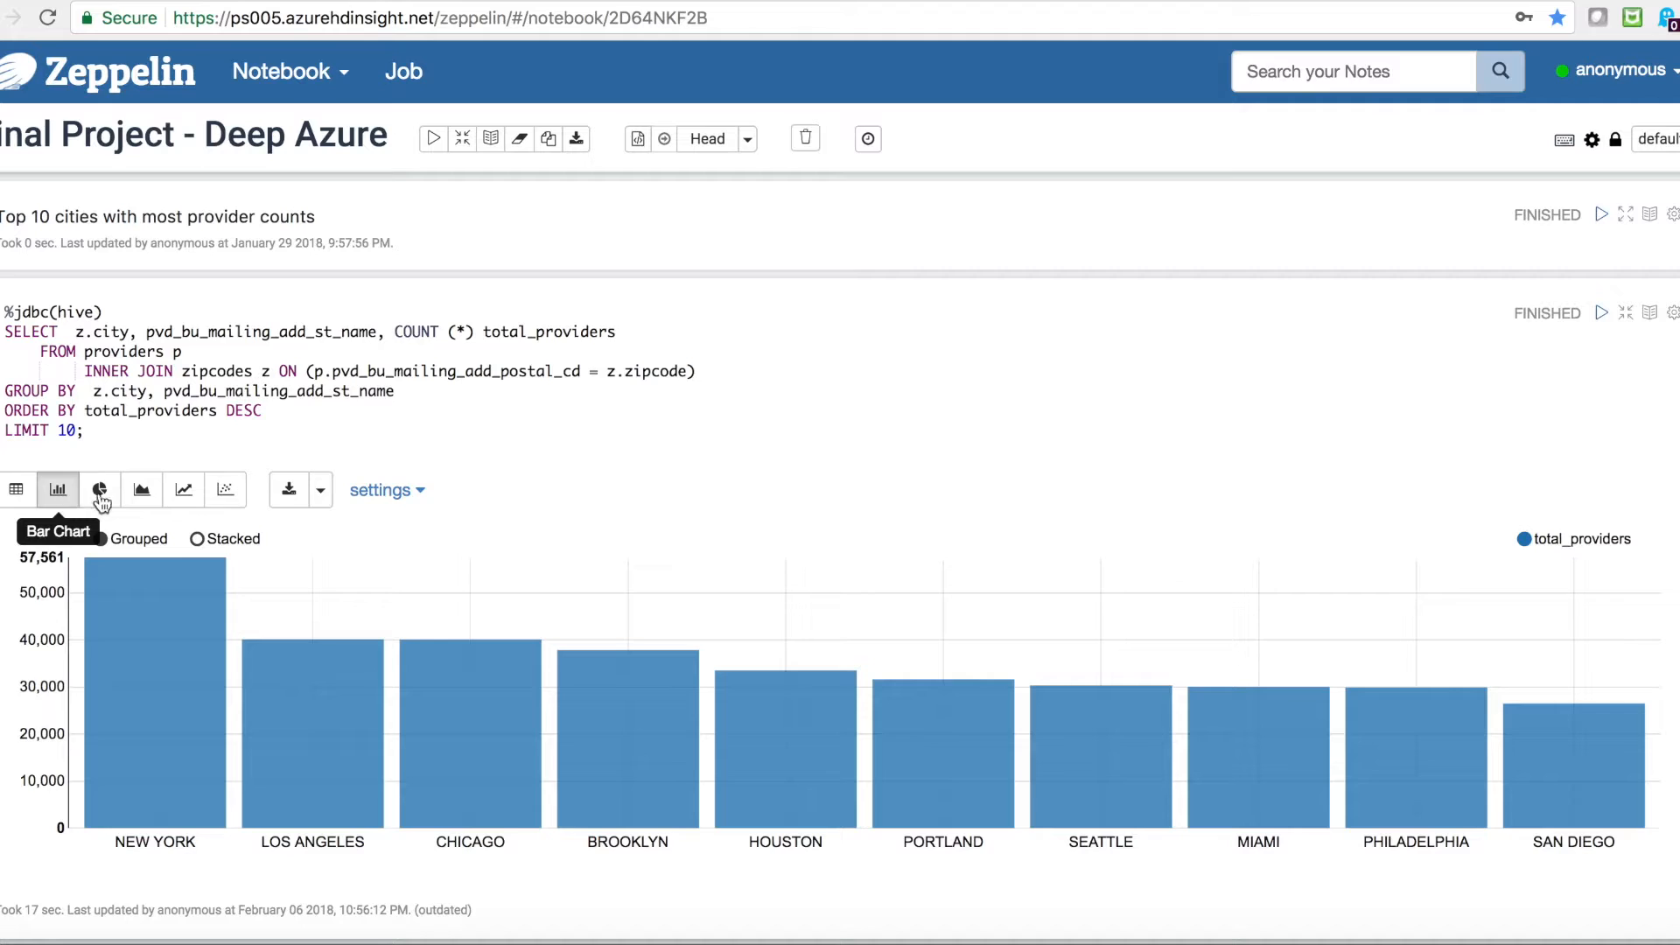
Step: Set the top-cities query's LIMIT to 5 and rerun the paragraph
left_click(70, 429)
key("BackSpace")
key("BackSpace")
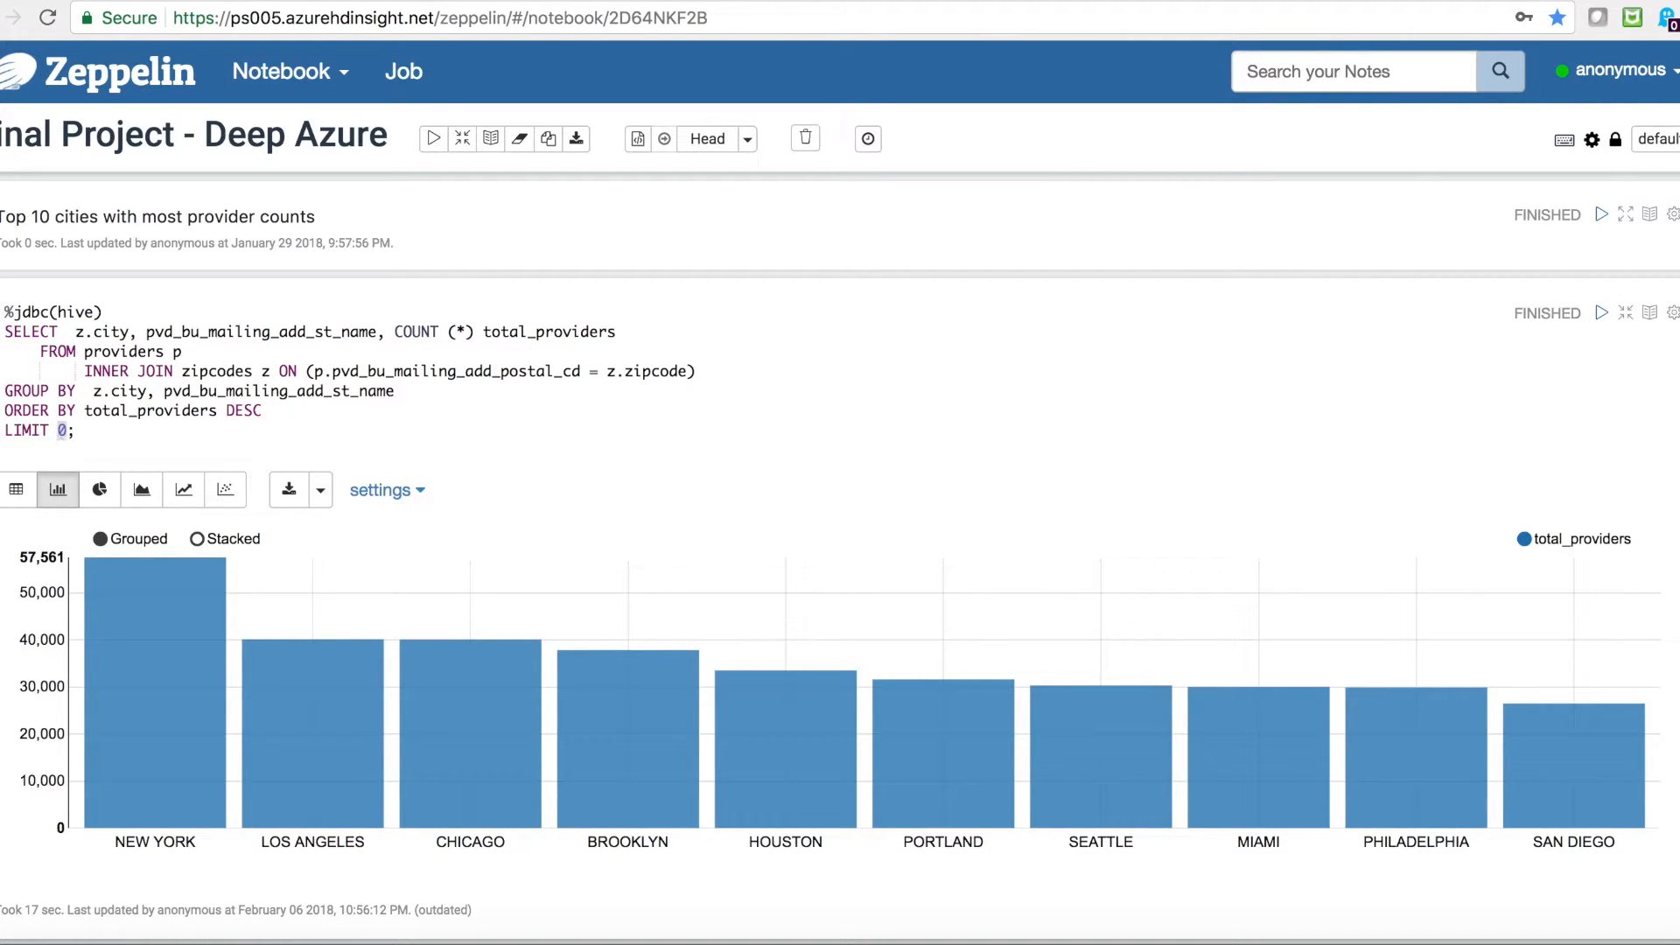
key("Delete")
type("5")
key("shift+Return")
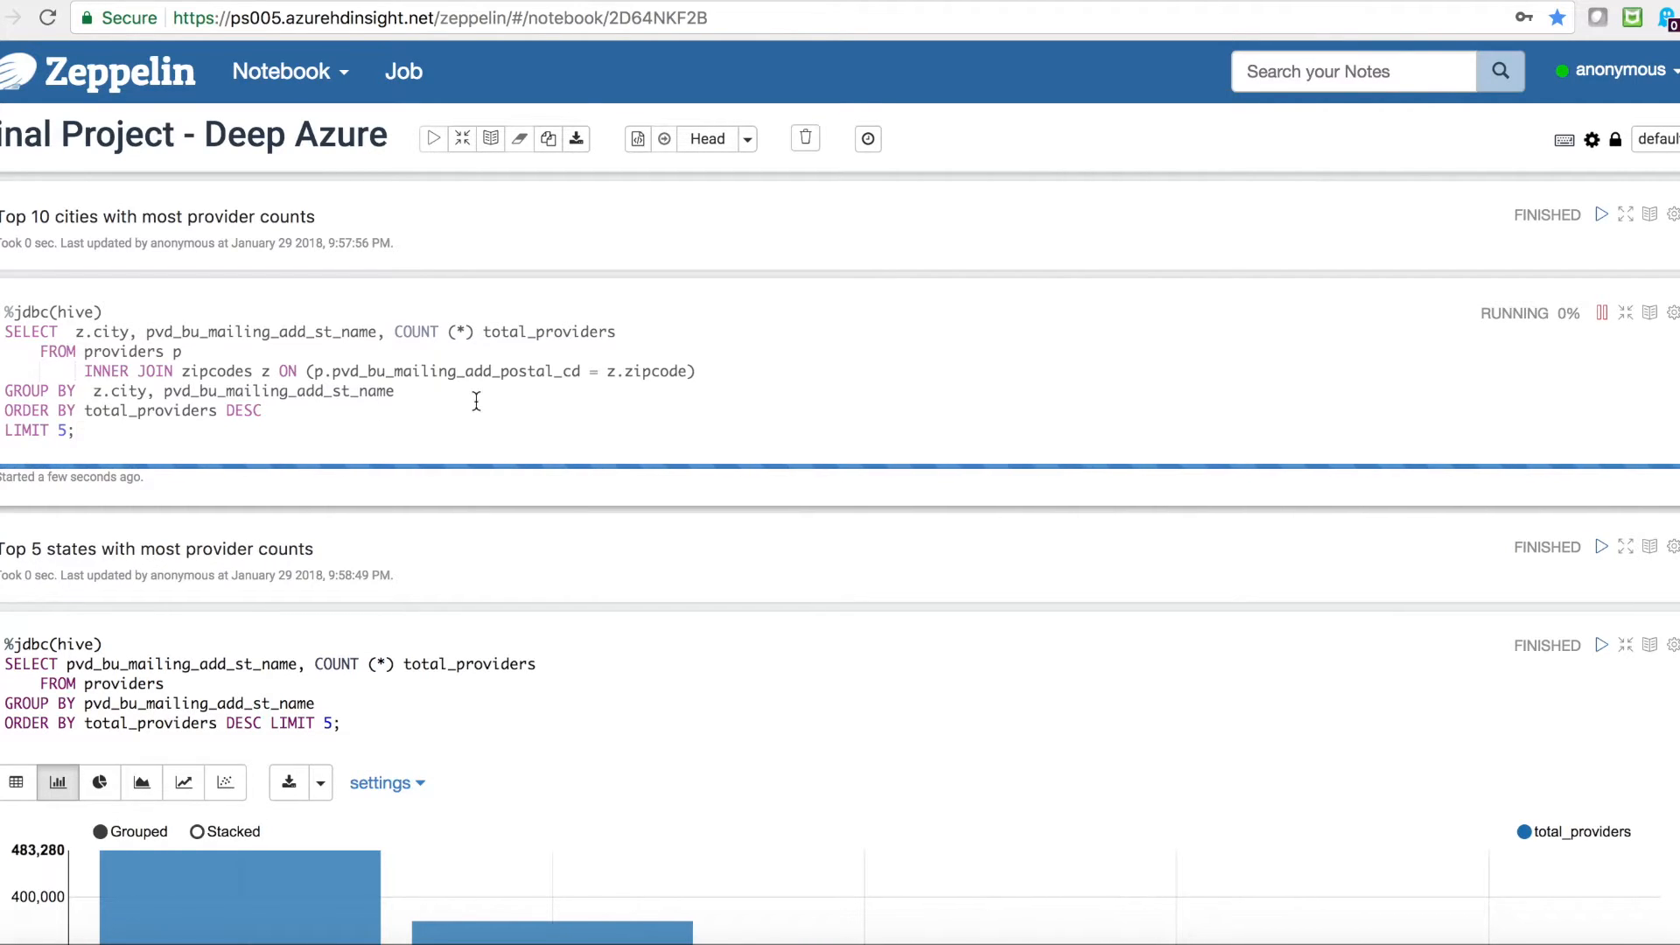
Step: Review the "Top 5 states with most provider counts" paragraph and the rerun top-cities bar chart
scroll(470, 534, "down", 5)
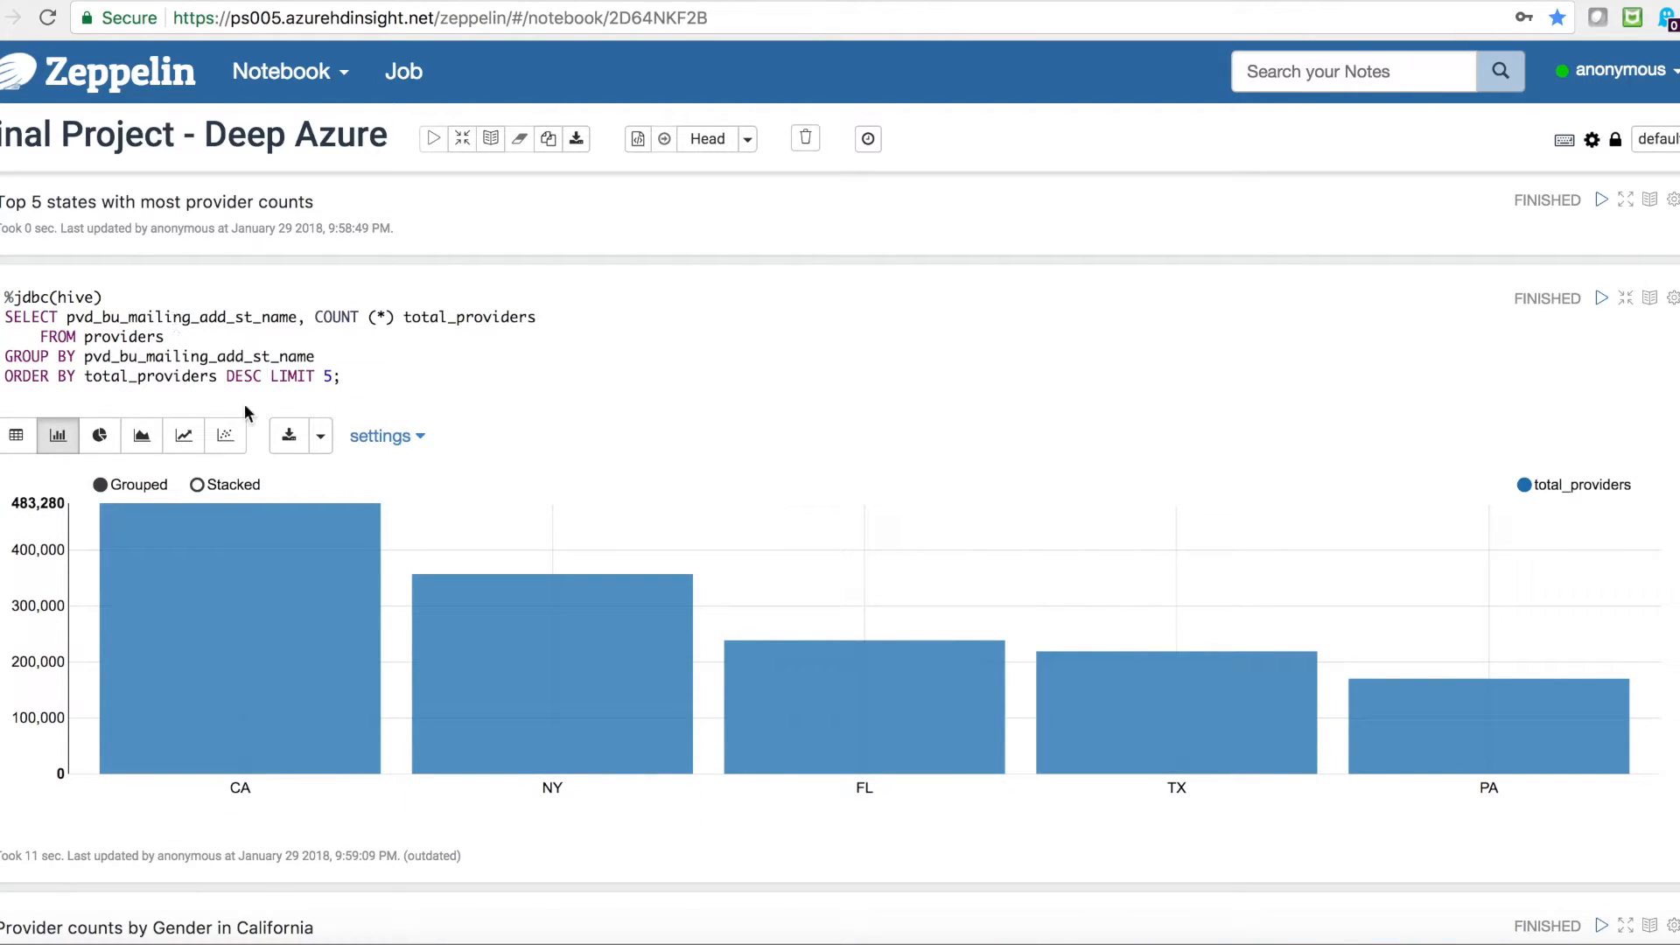
scroll(182, 399, "up", 1)
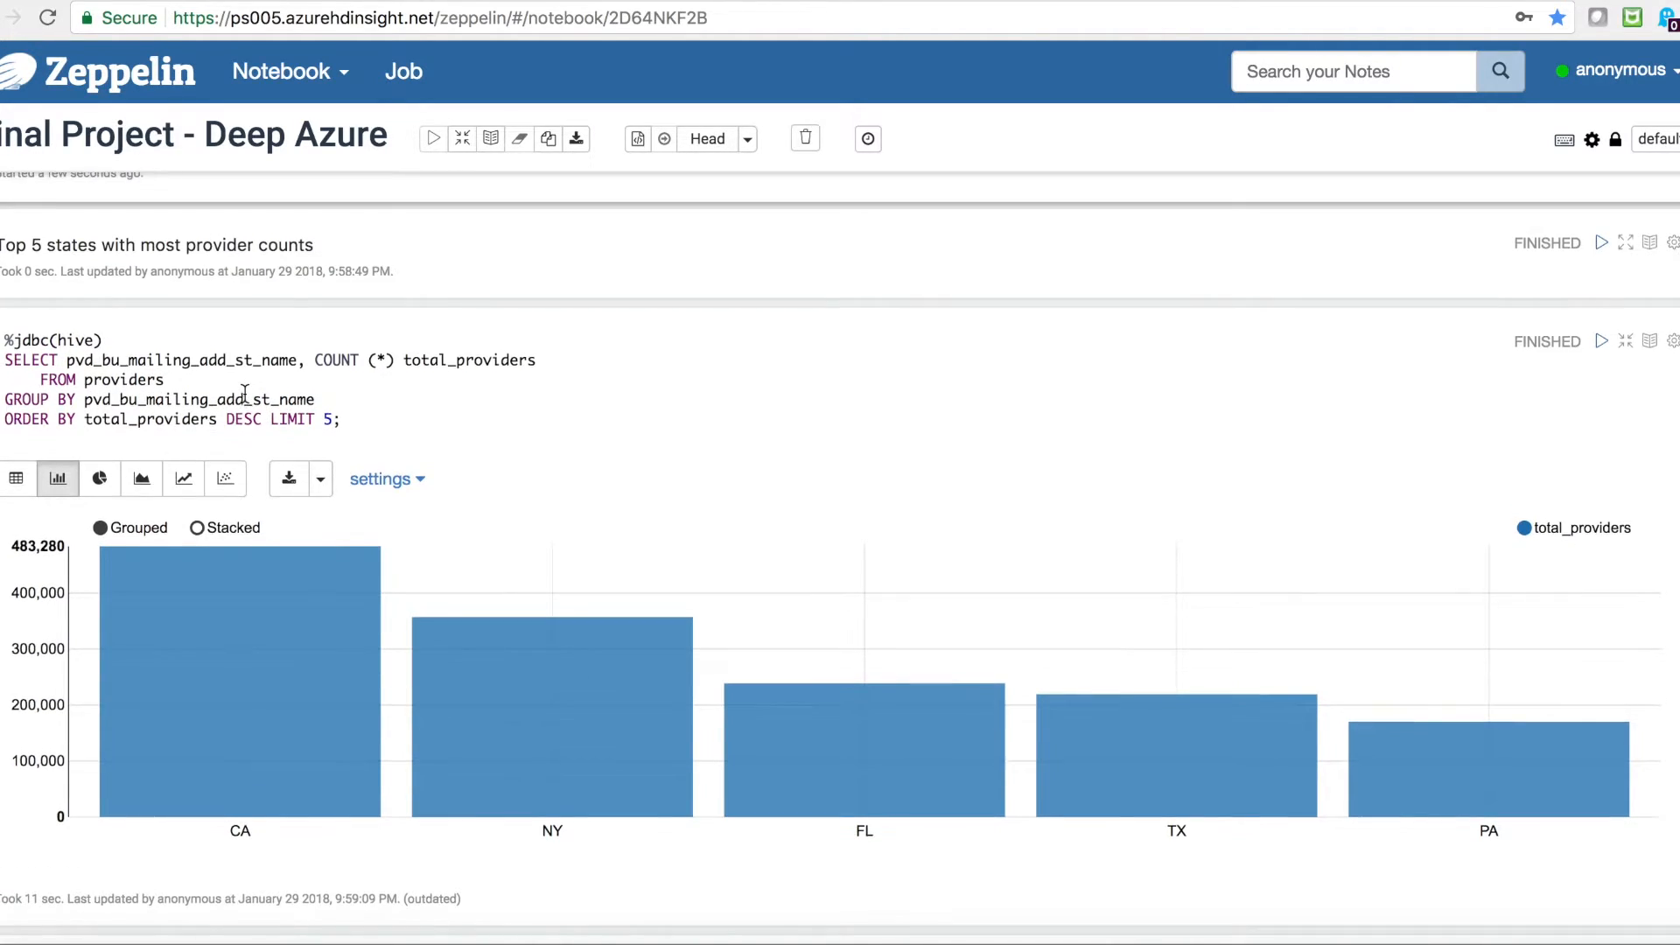
scroll(264, 385, "up", 5)
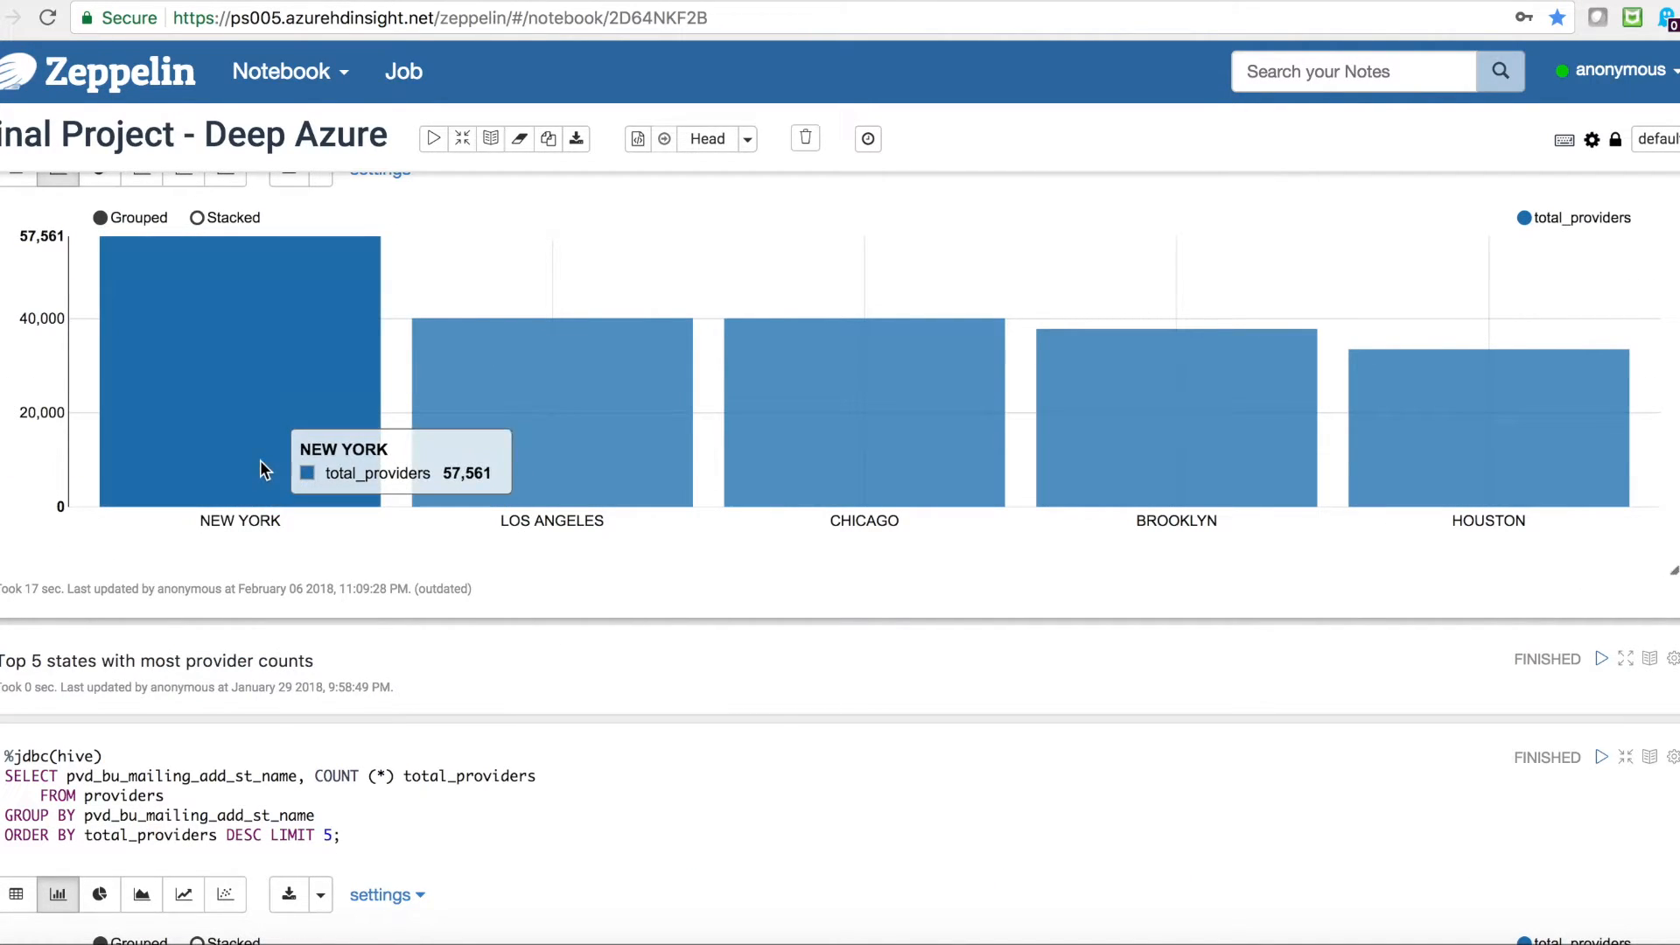
scroll(385, 345, "up", 4)
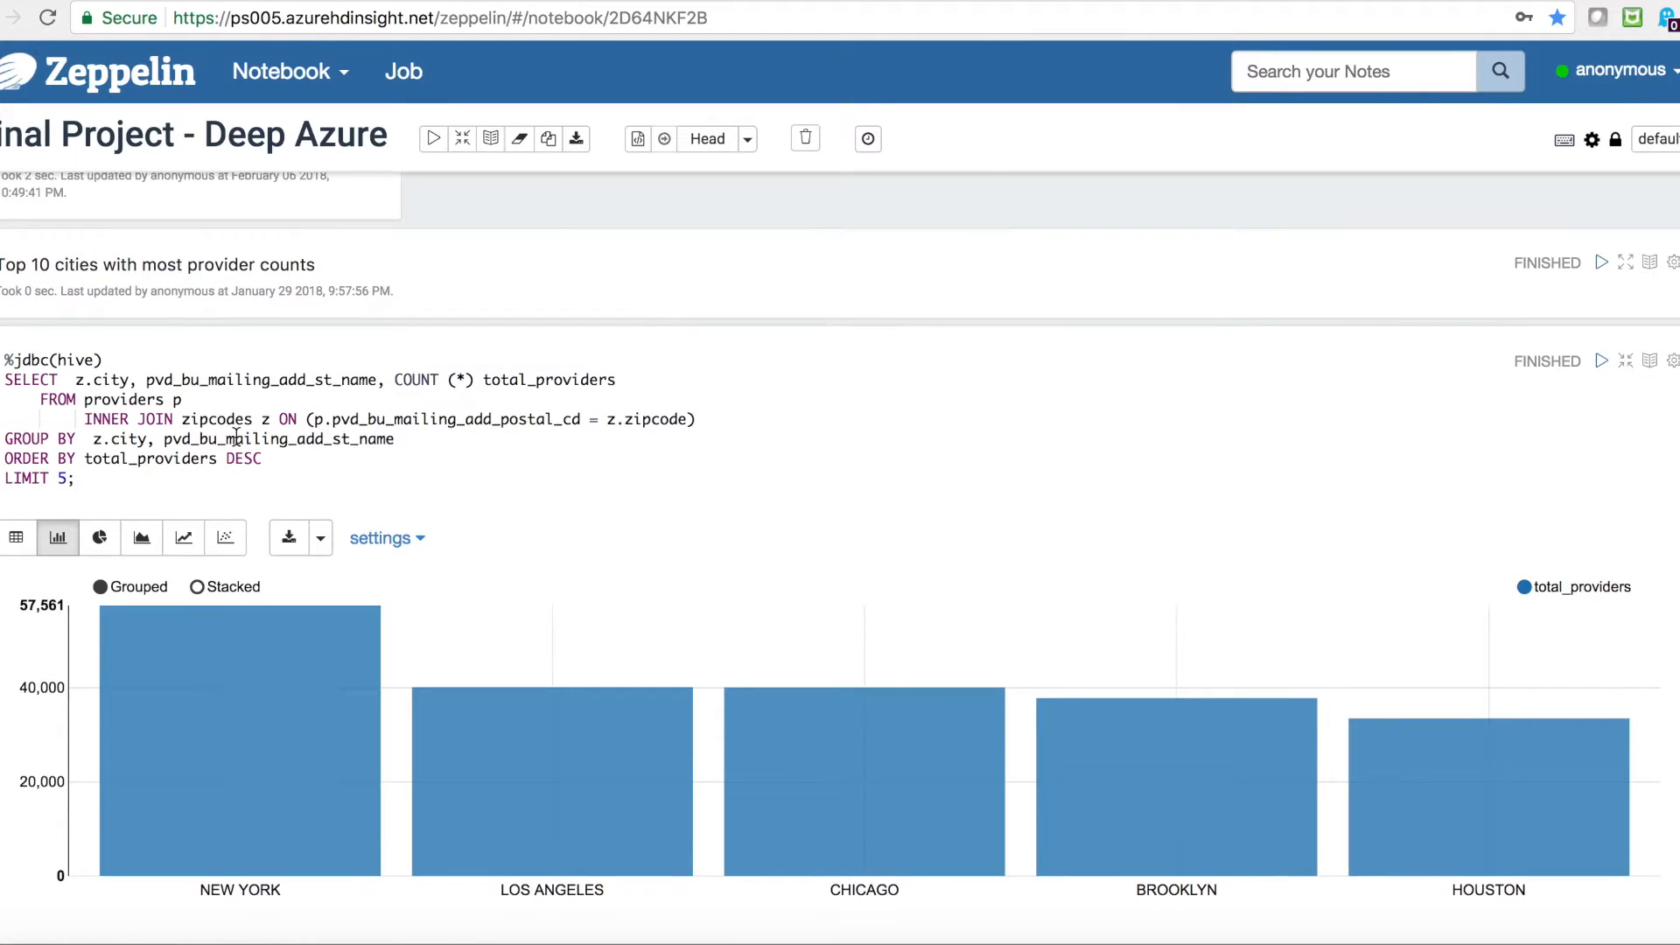
scroll(351, 571, "down", 2)
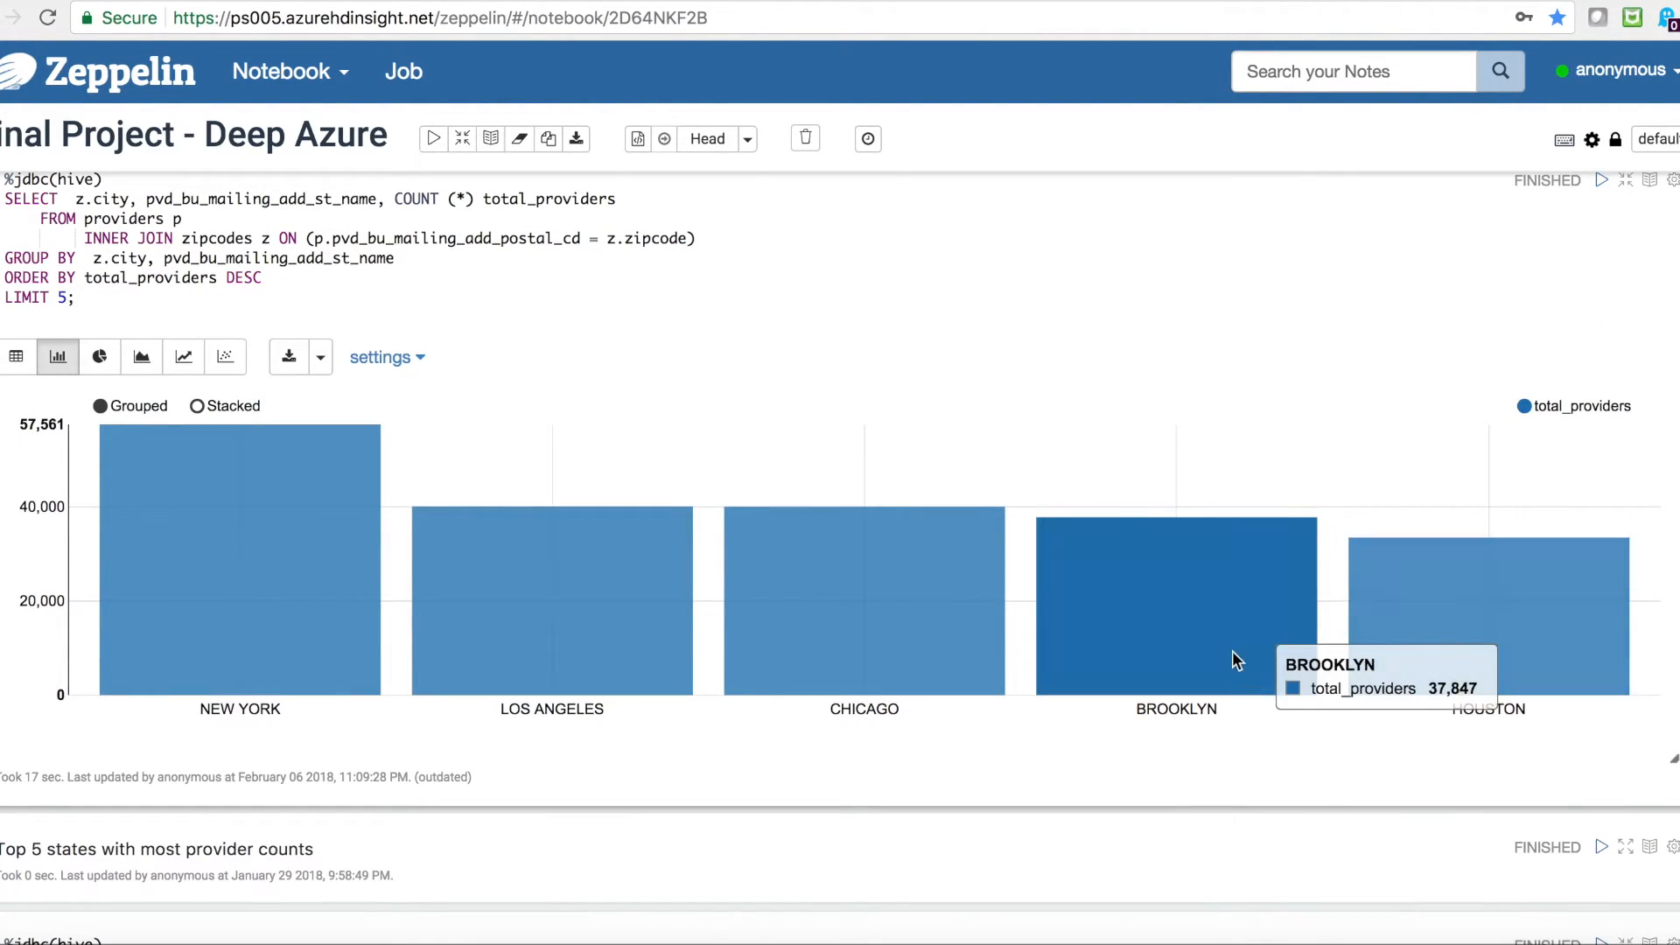
scroll(1232, 650, "down", 1)
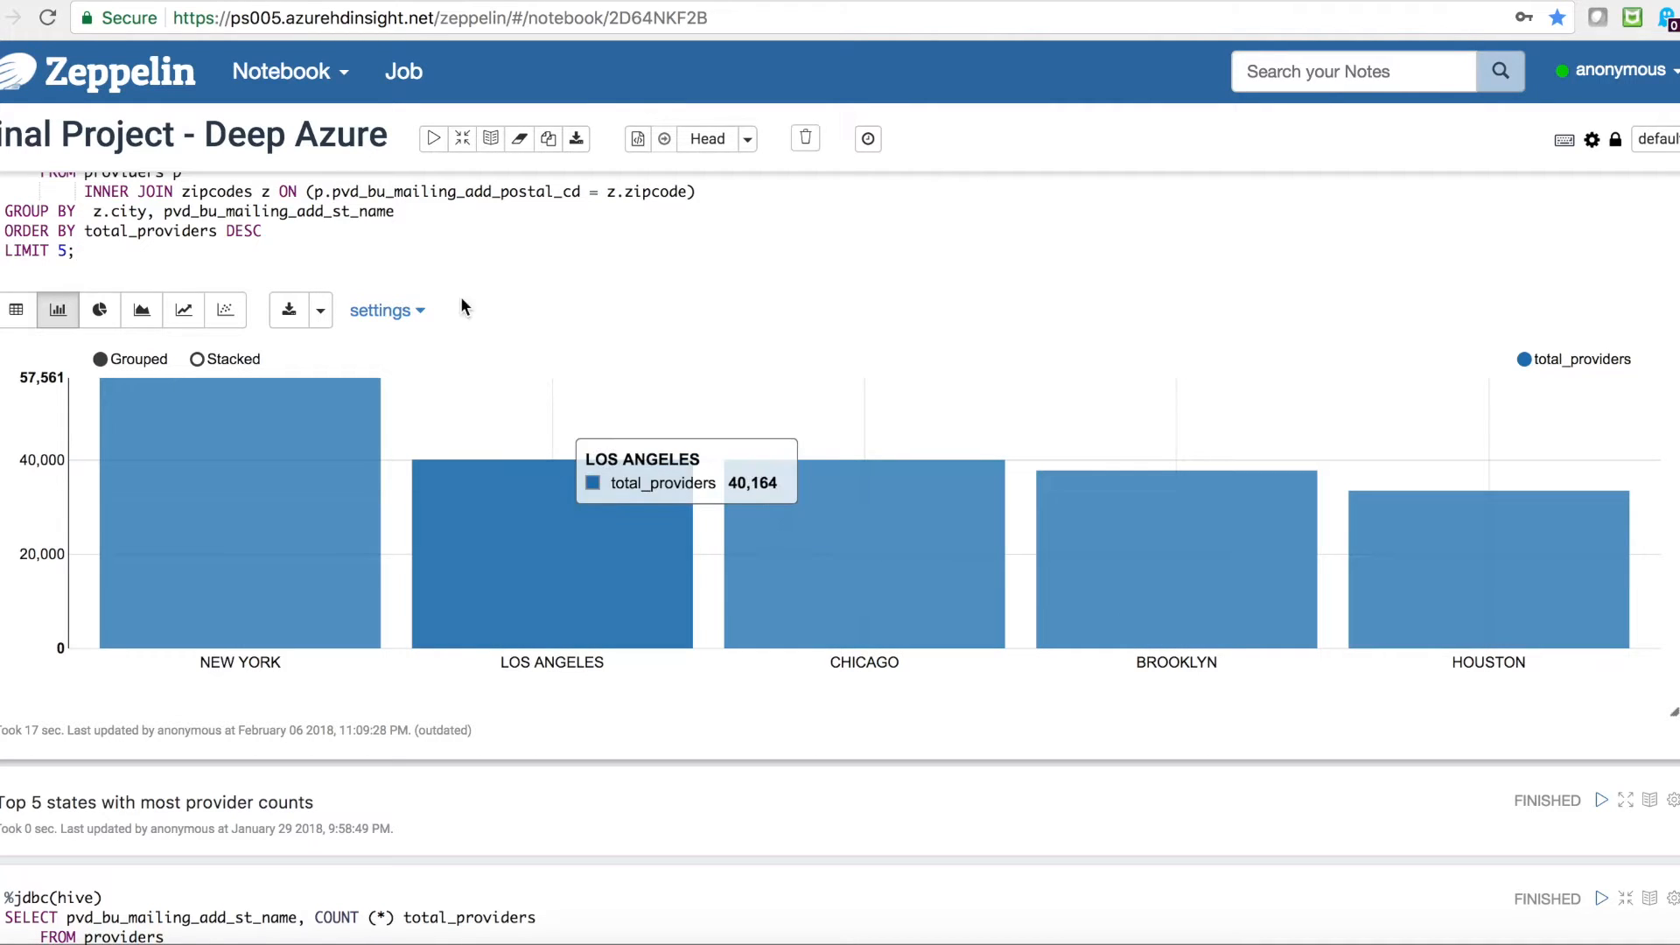
Step: Examine the gender and CA state filters and the pie chart in the "Provider counts by Gender in California" query
scroll(503, 464, "down", 3)
scroll(503, 464, "down", 12)
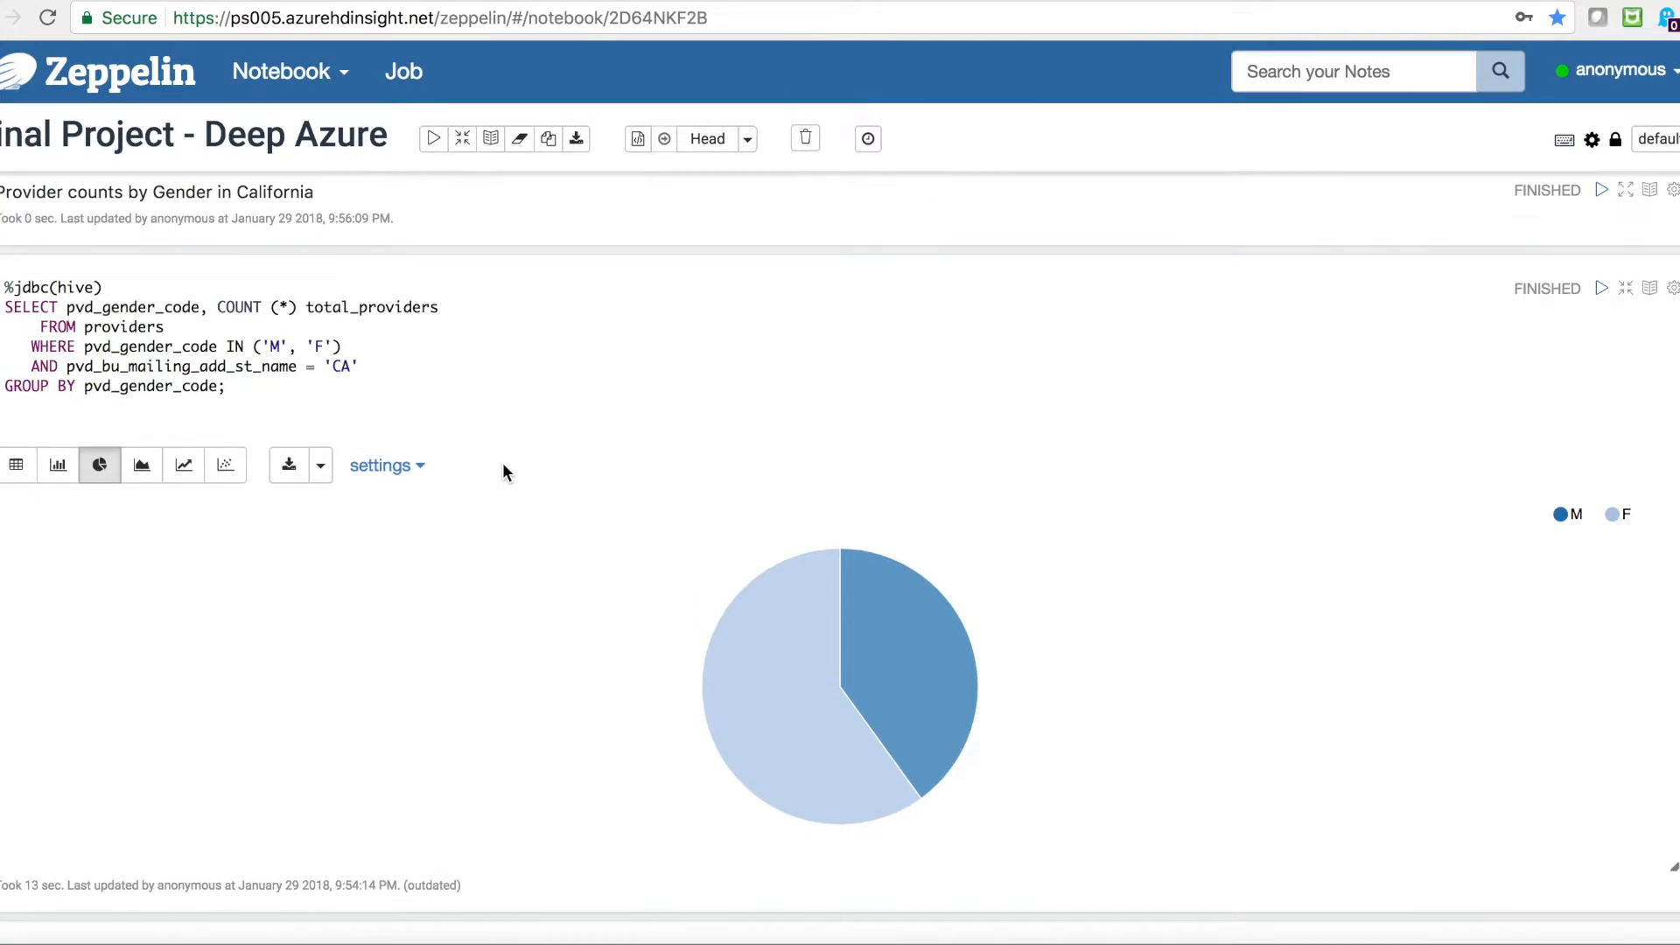
scroll(502, 464, "up", 1)
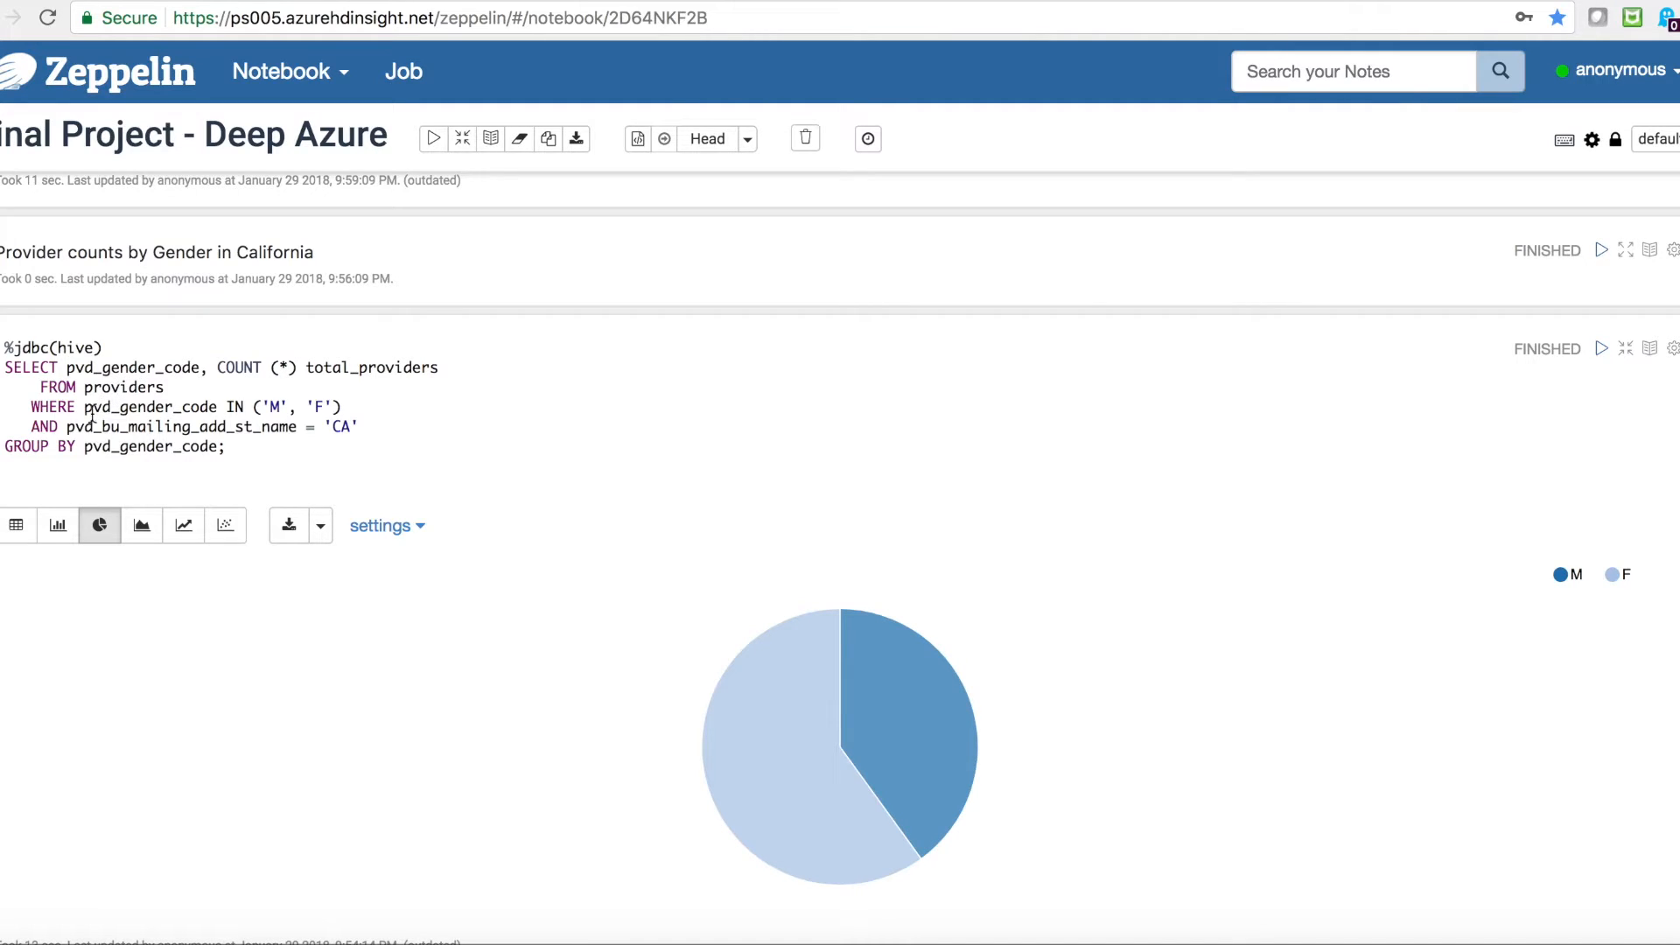
left_click_drag(381, 419, 93, 407)
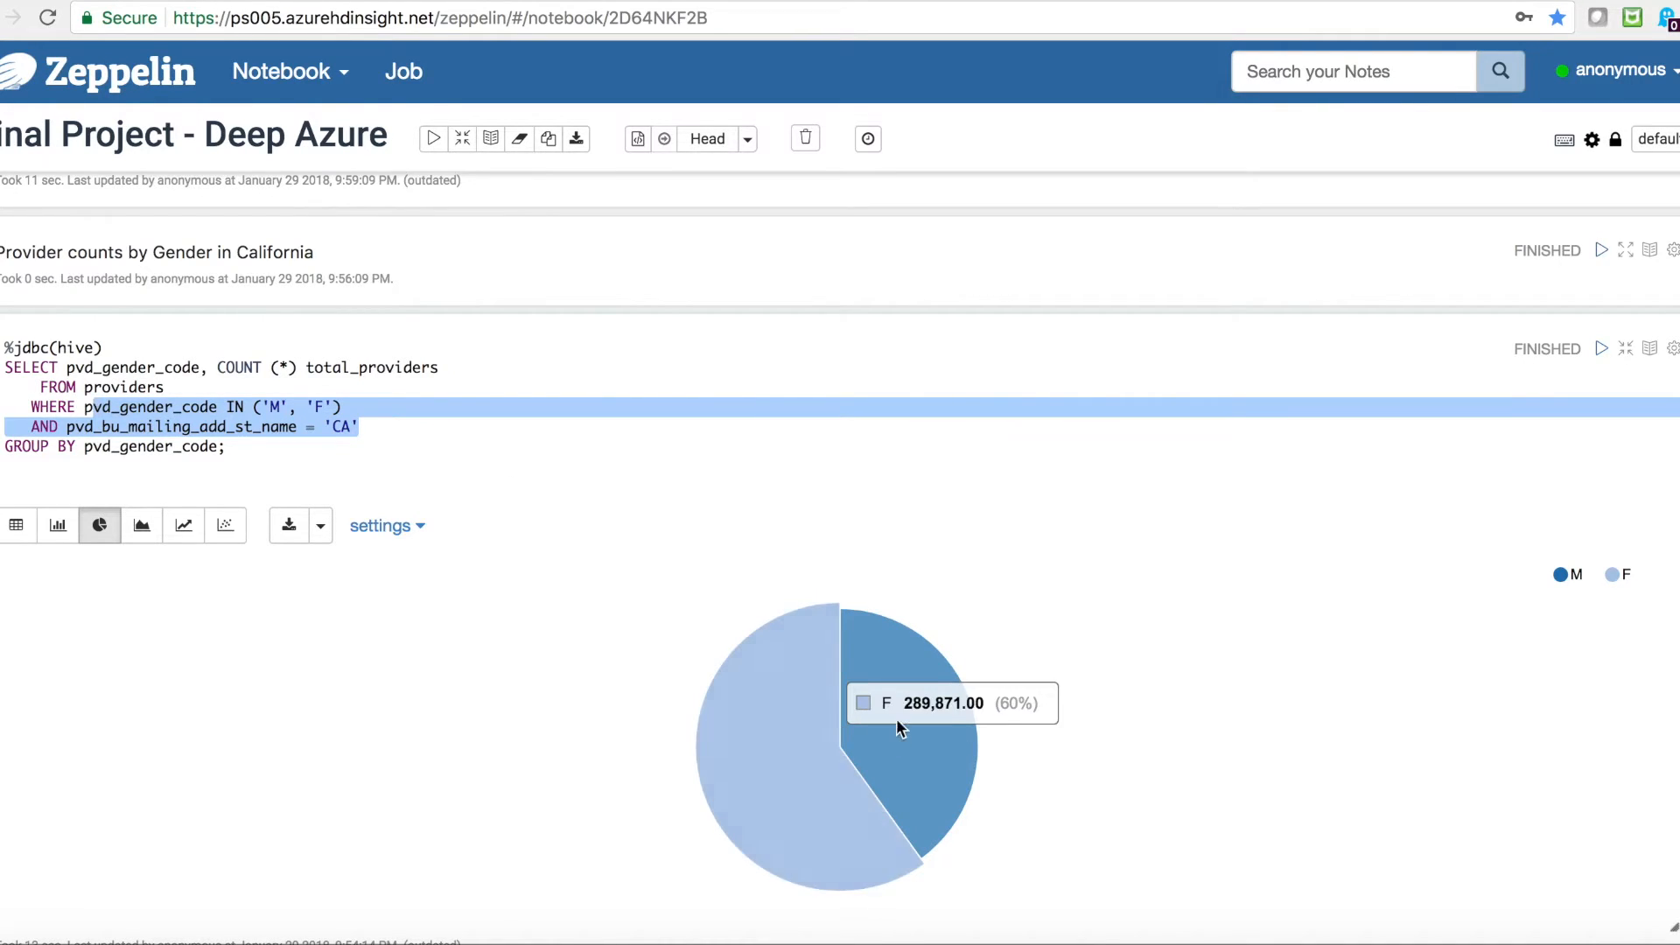
Step: View the California gender counts as a bar chart and return them to a pie chart
left_click(58, 527)
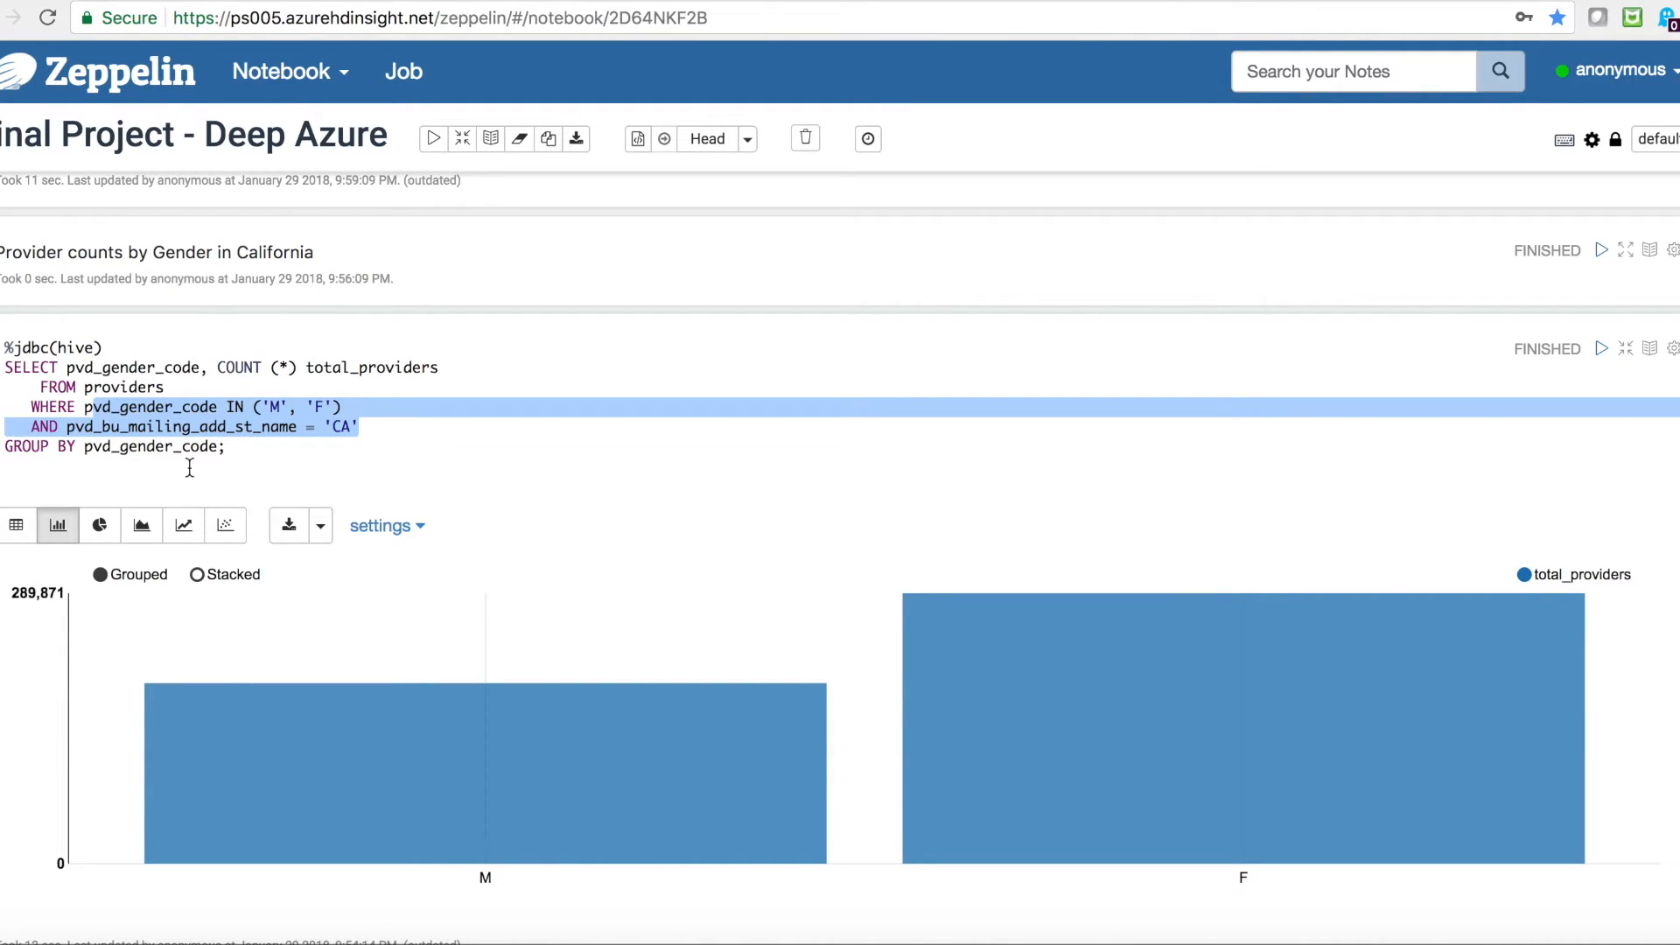
left_click(99, 526)
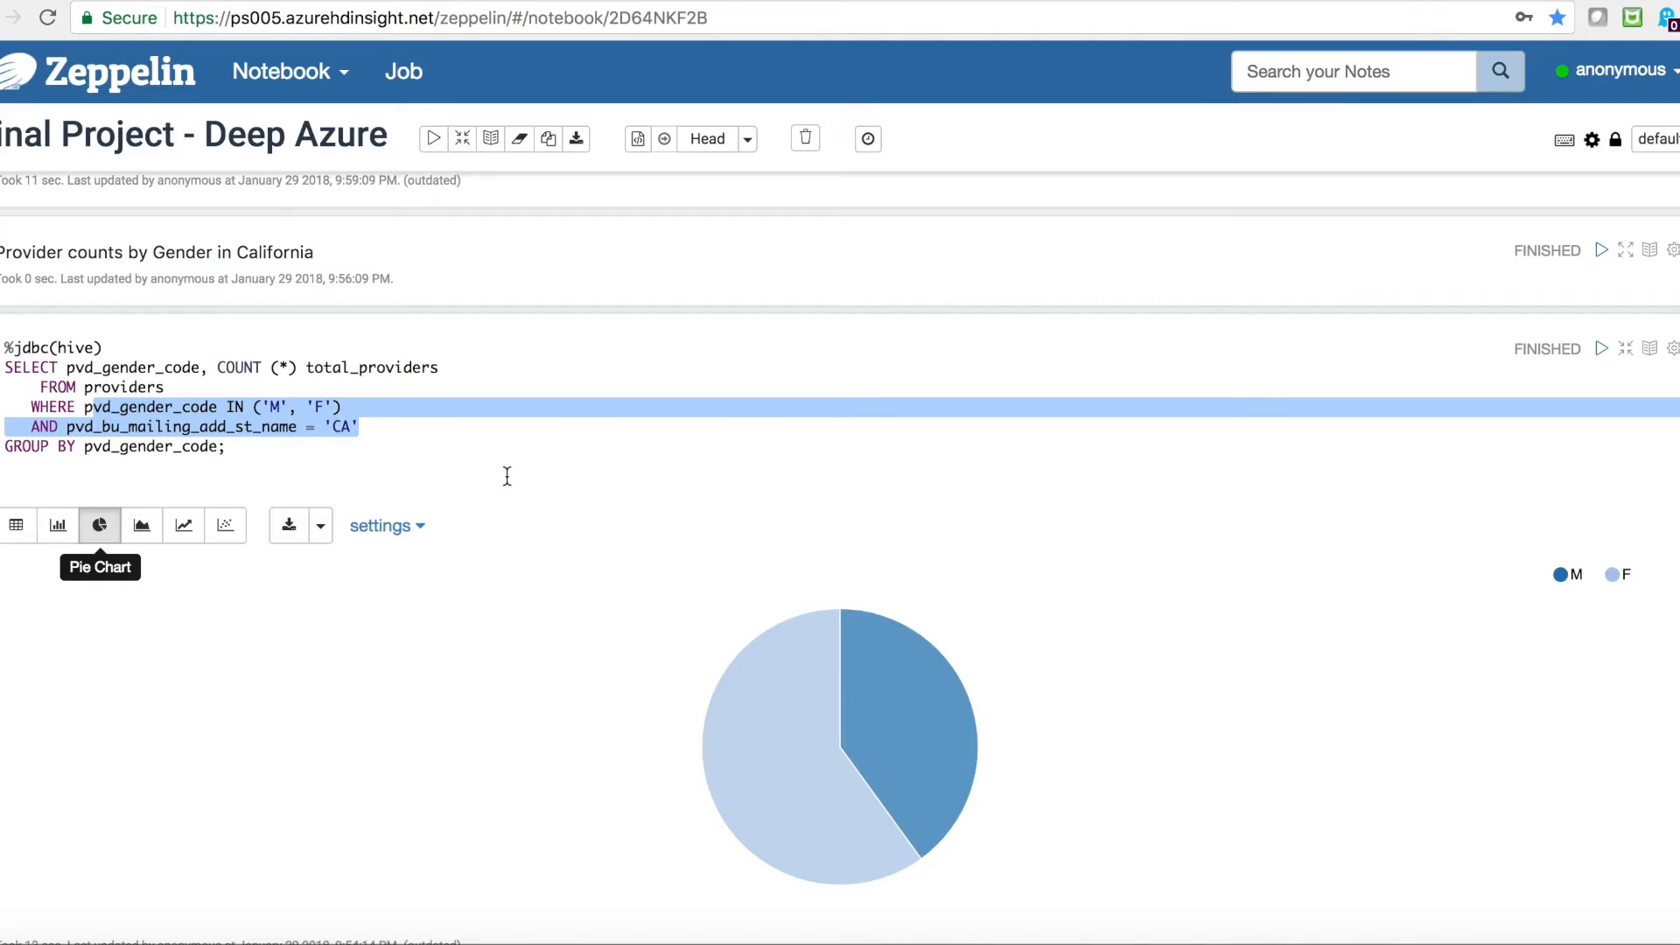
scroll(592, 628, "down", 2)
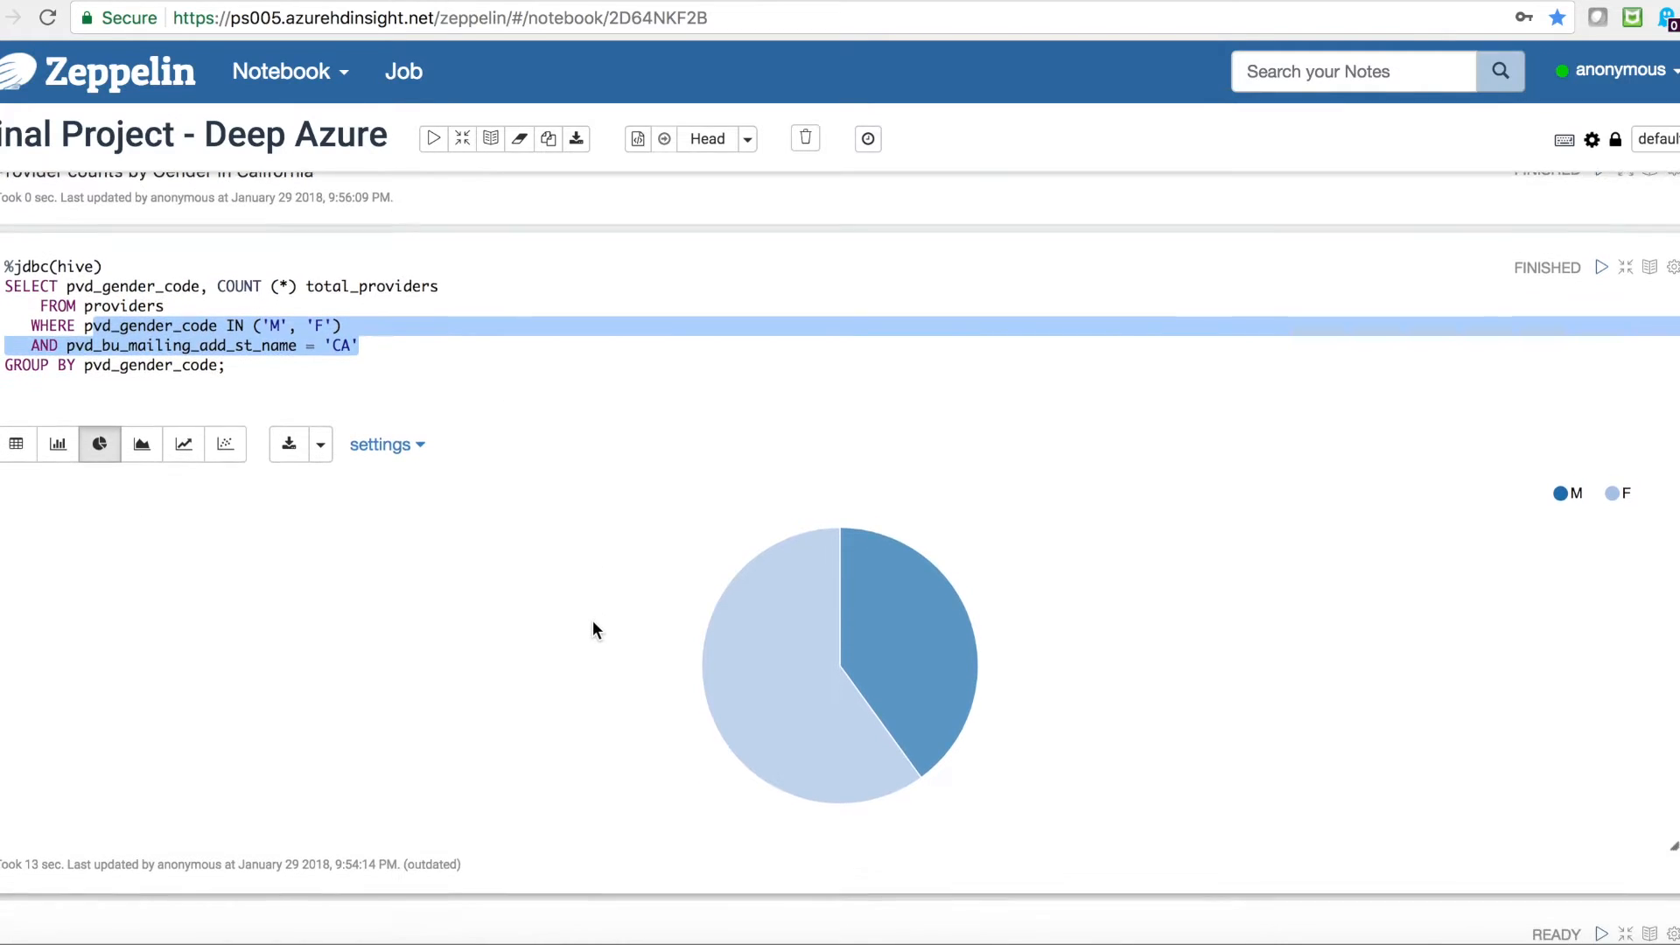
left_click(551, 323)
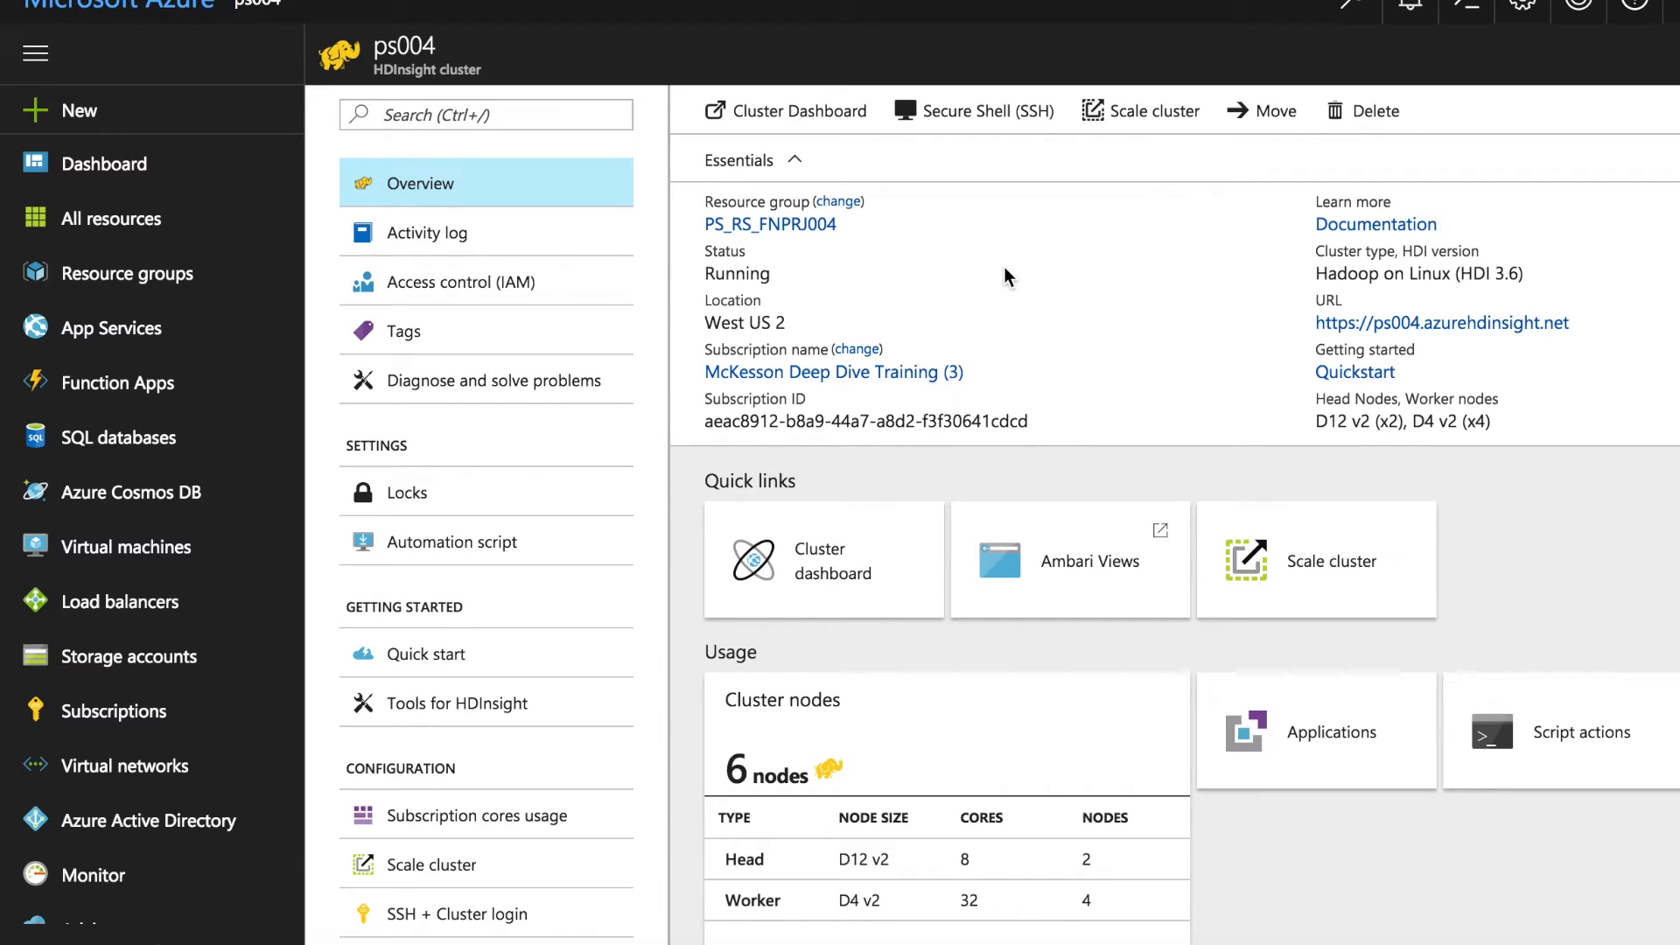
Step: Copy the SSH connection command for hostname ps004-ssh.azurehdinsight.net from the ps004 cluster's SSH settings
left_click(974, 119)
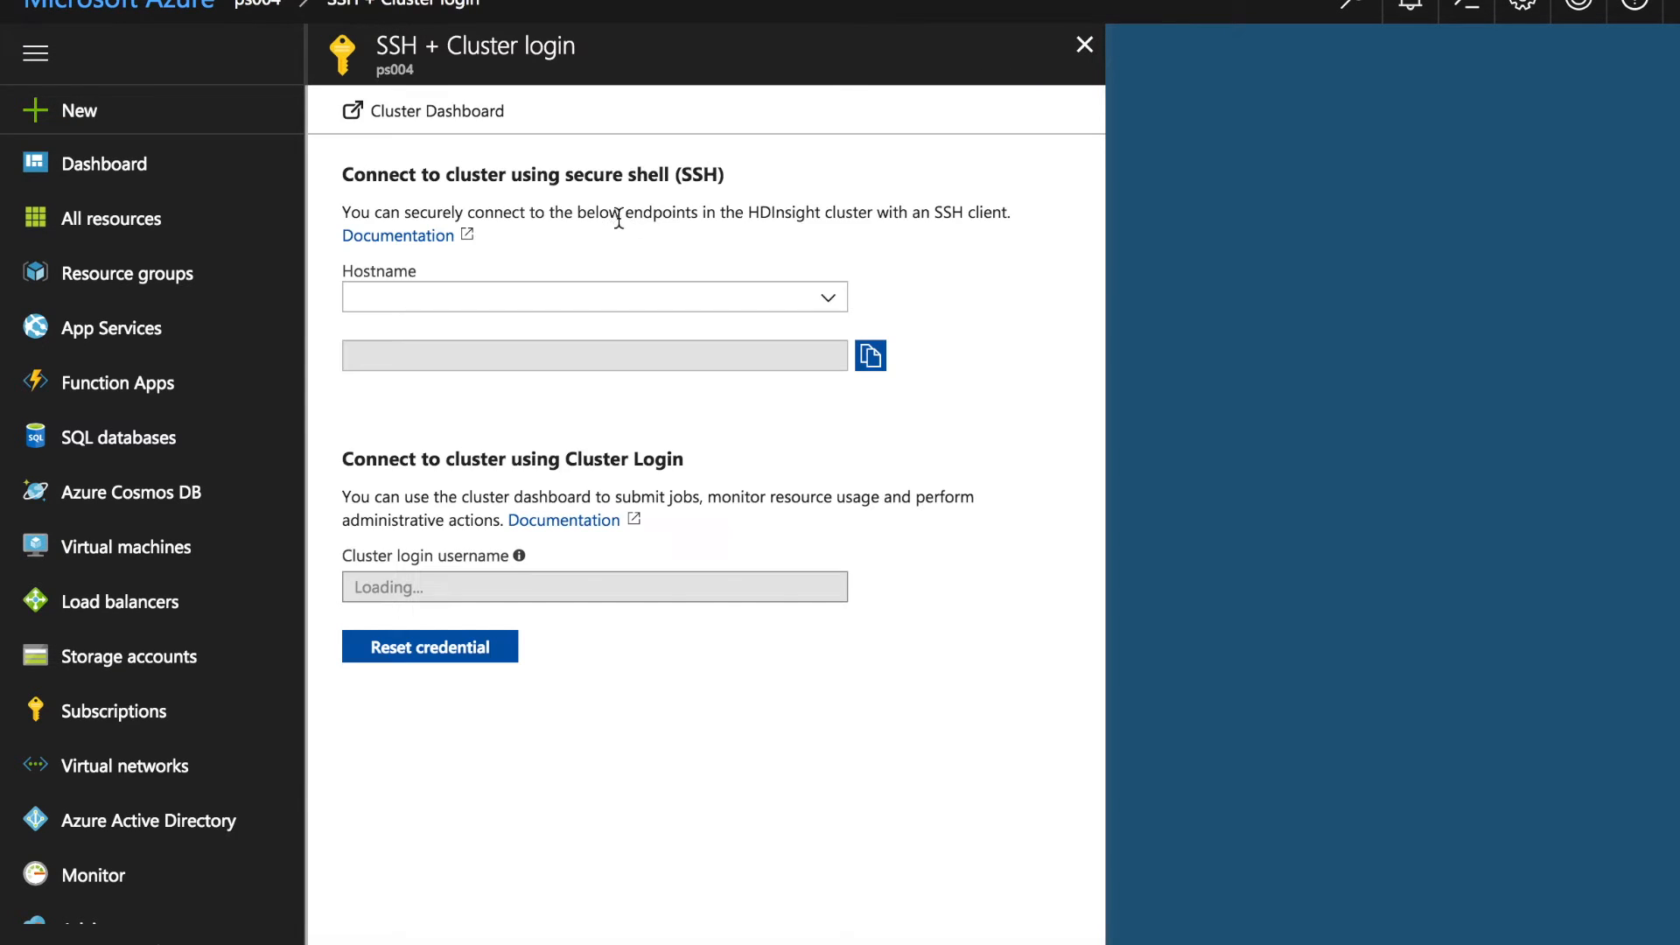
left_click(832, 297)
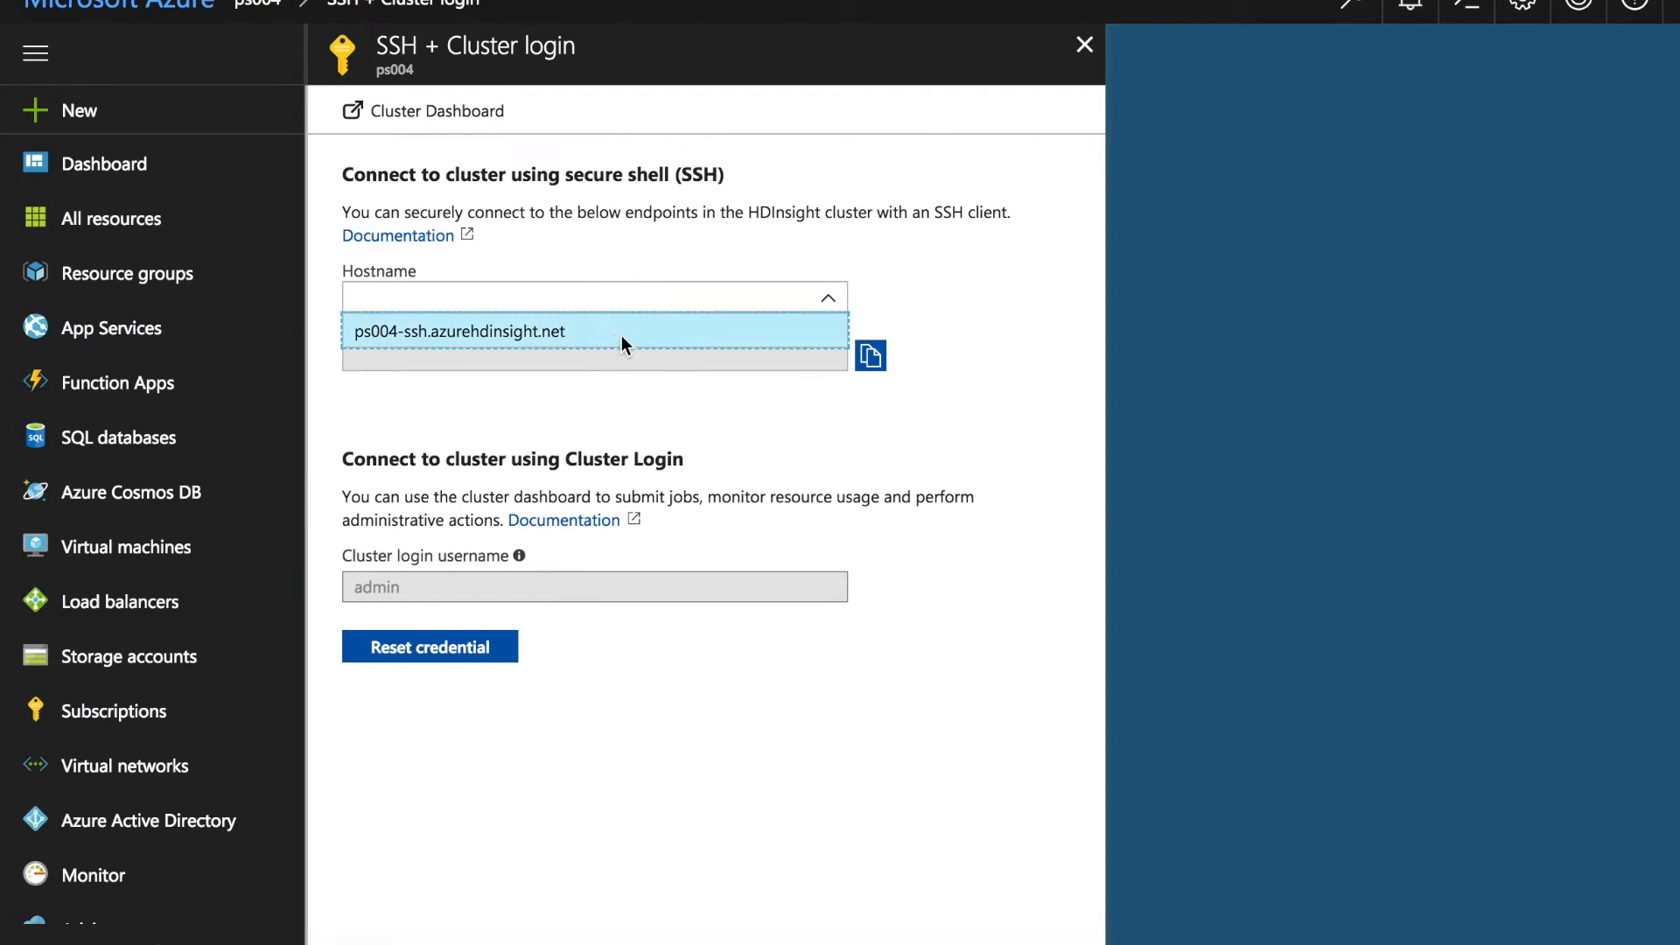
left_click(623, 341)
left_click(871, 363)
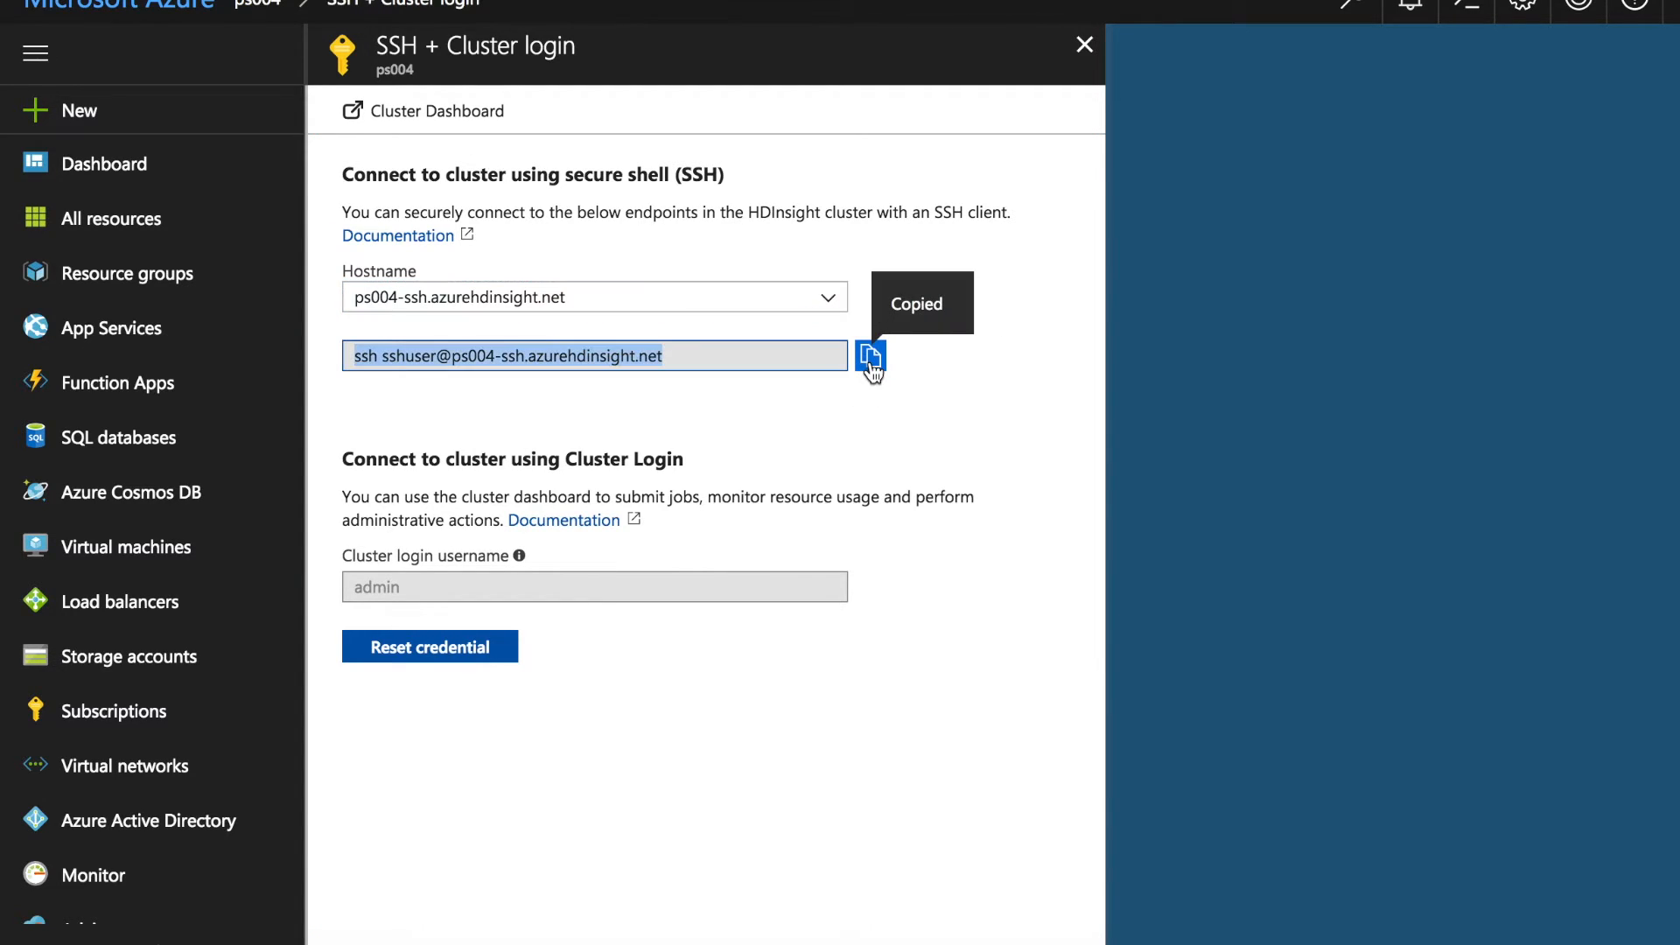
Step: Open the macOS Terminal, run the copied SSH command and enter the SSH user's password to connect to the cluster
mouse_move(496, 826)
left_click(507, 920)
left_click_drag(742, 1, 652, 108)
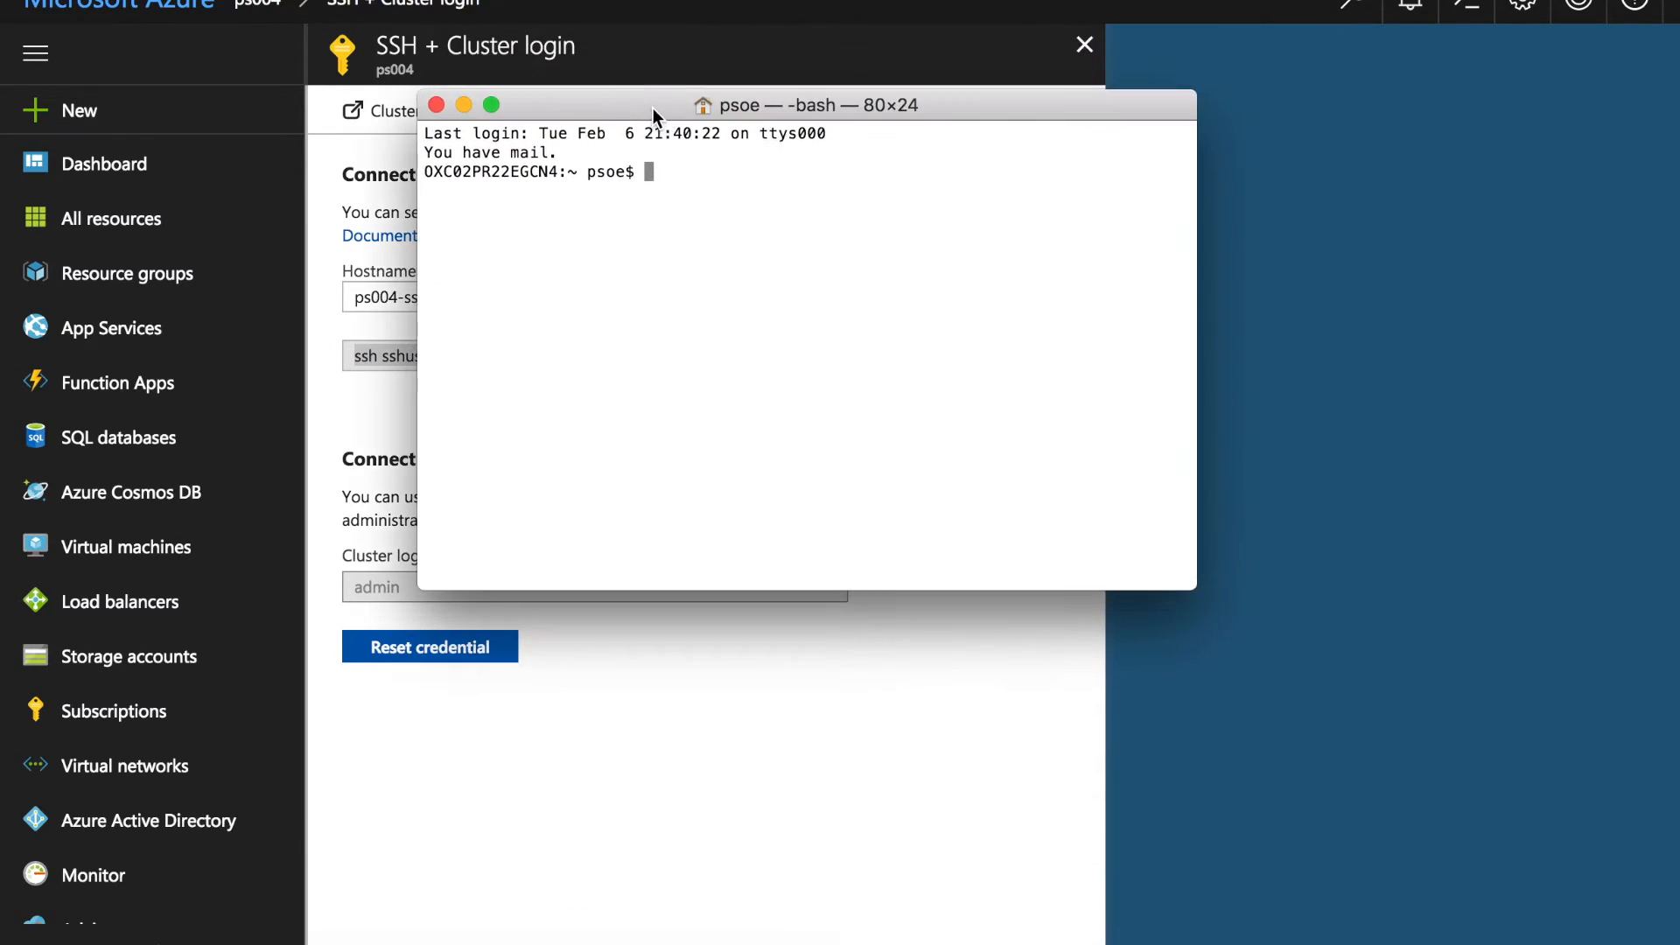
right_click(668, 283)
left_click(699, 318)
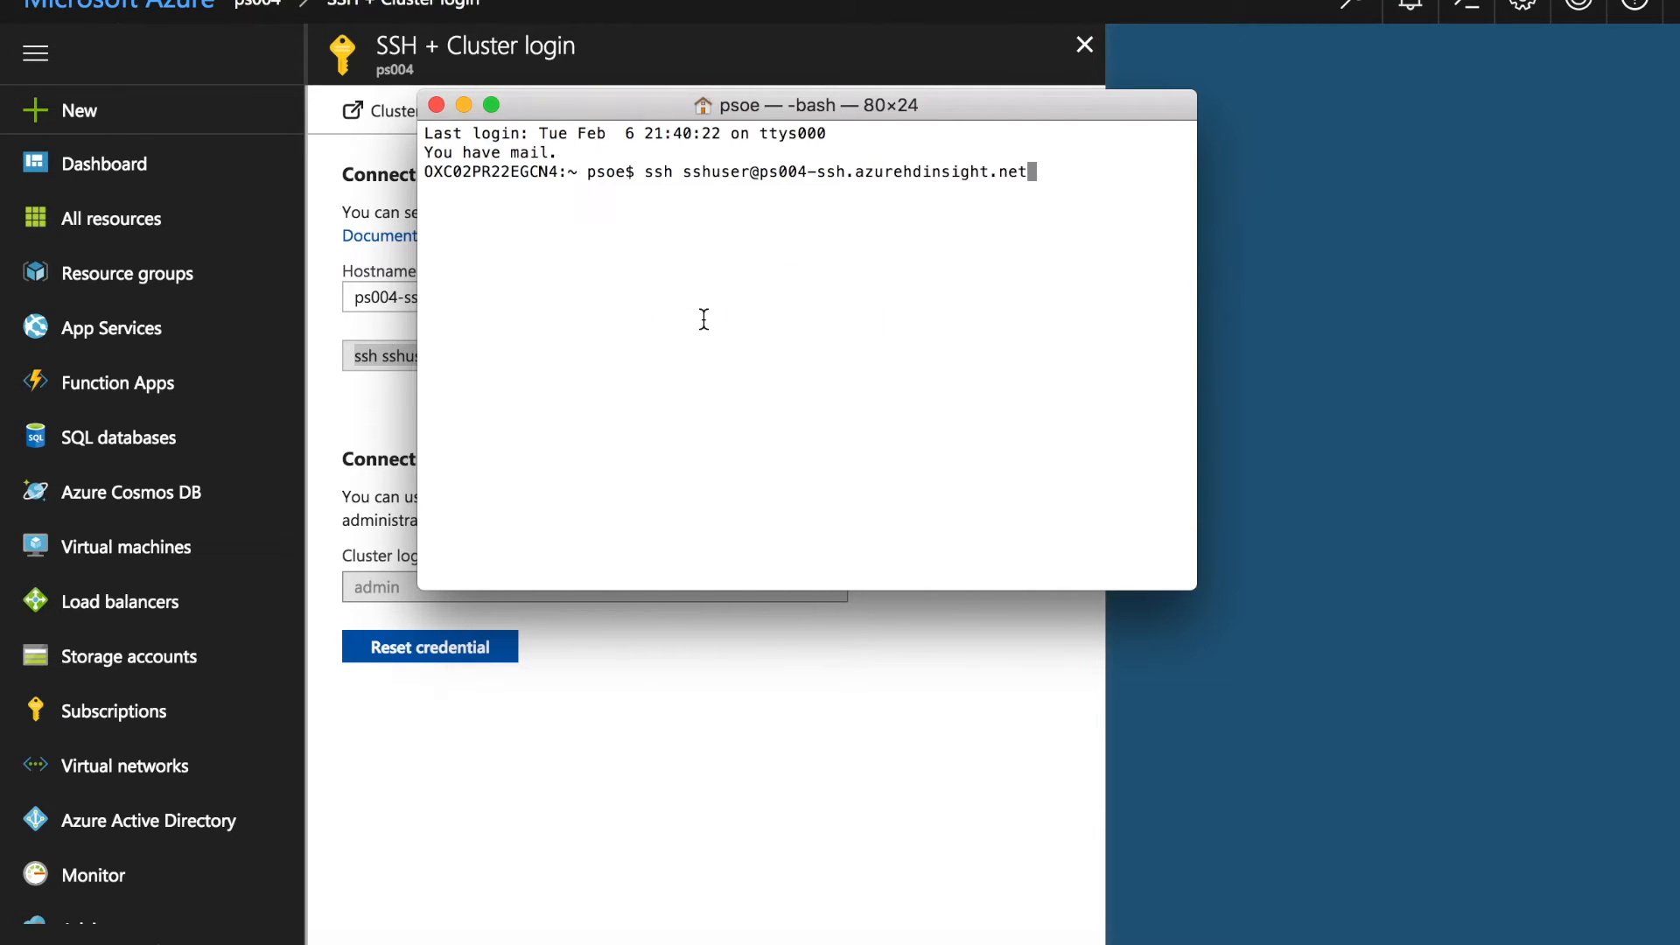
key("Return")
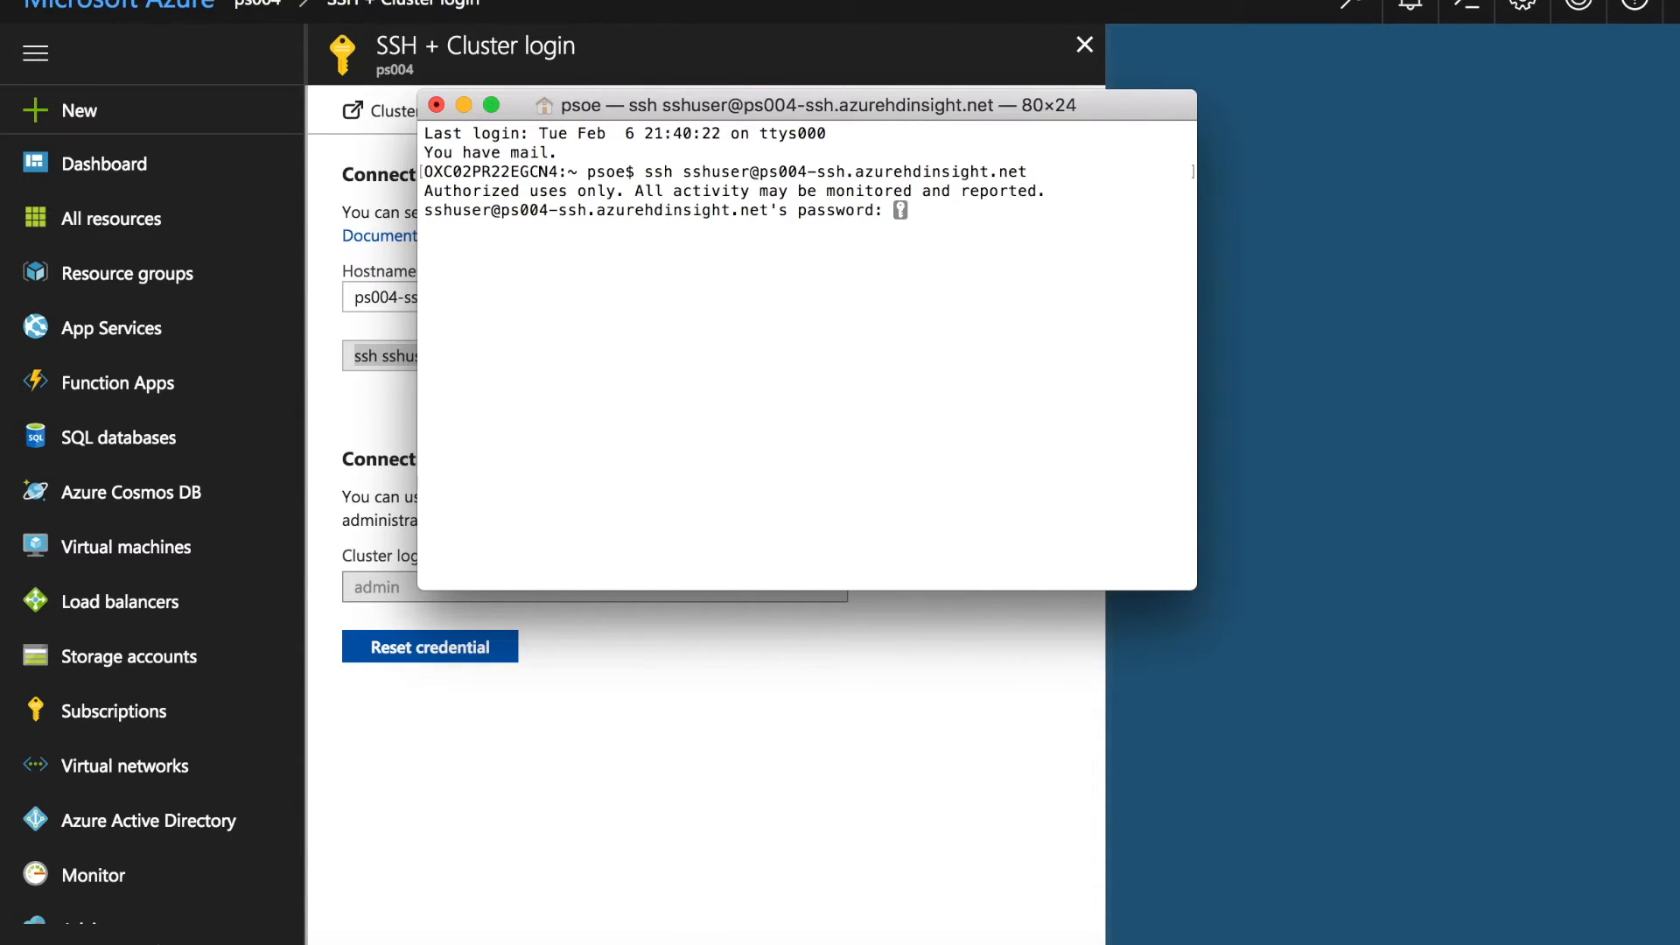
key("Return")
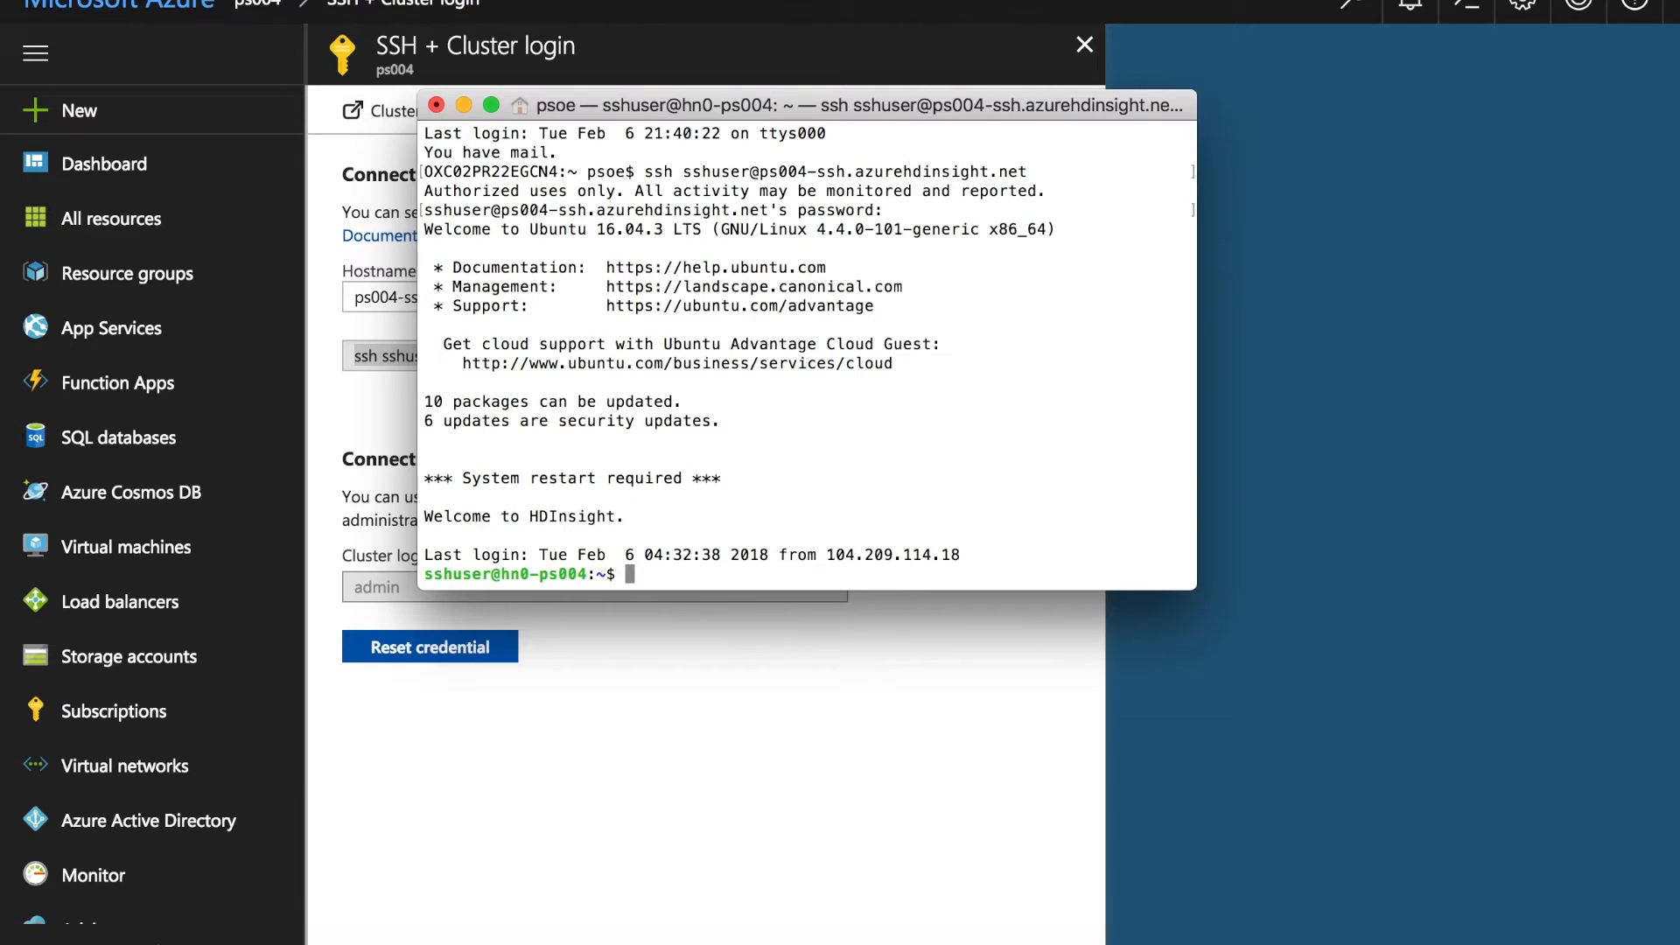
Step: List the home directory with ls -ltr and start Presto using presto --schema default
type("ls -ltr")
key("Return")
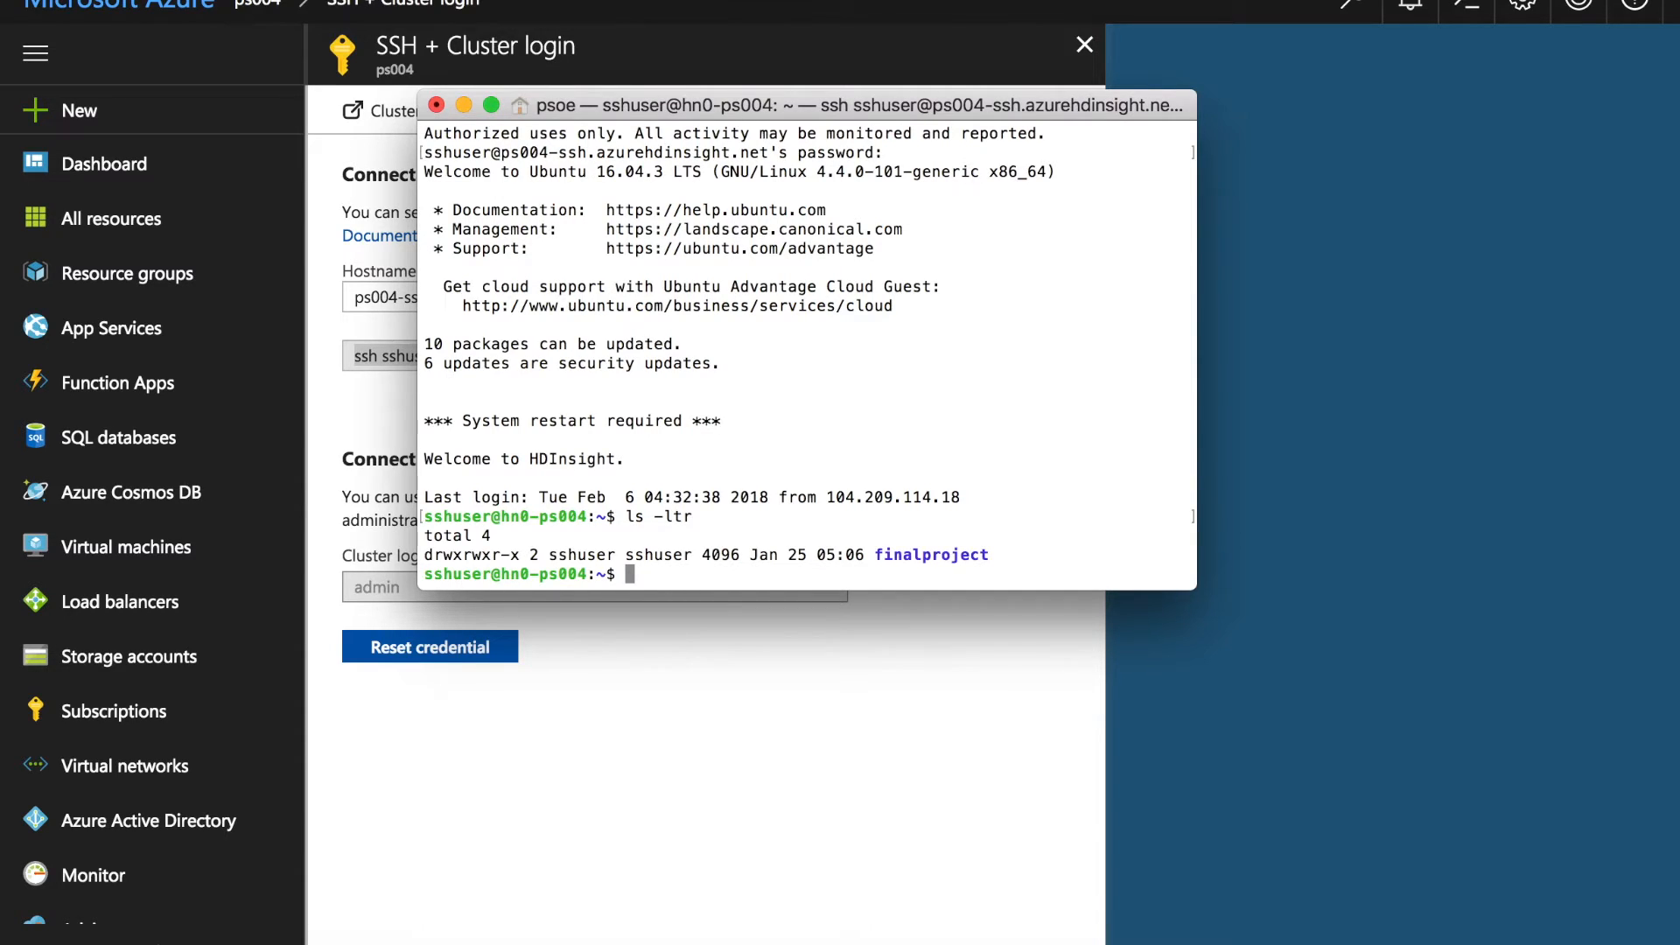
type("presto --schema default")
key("Return")
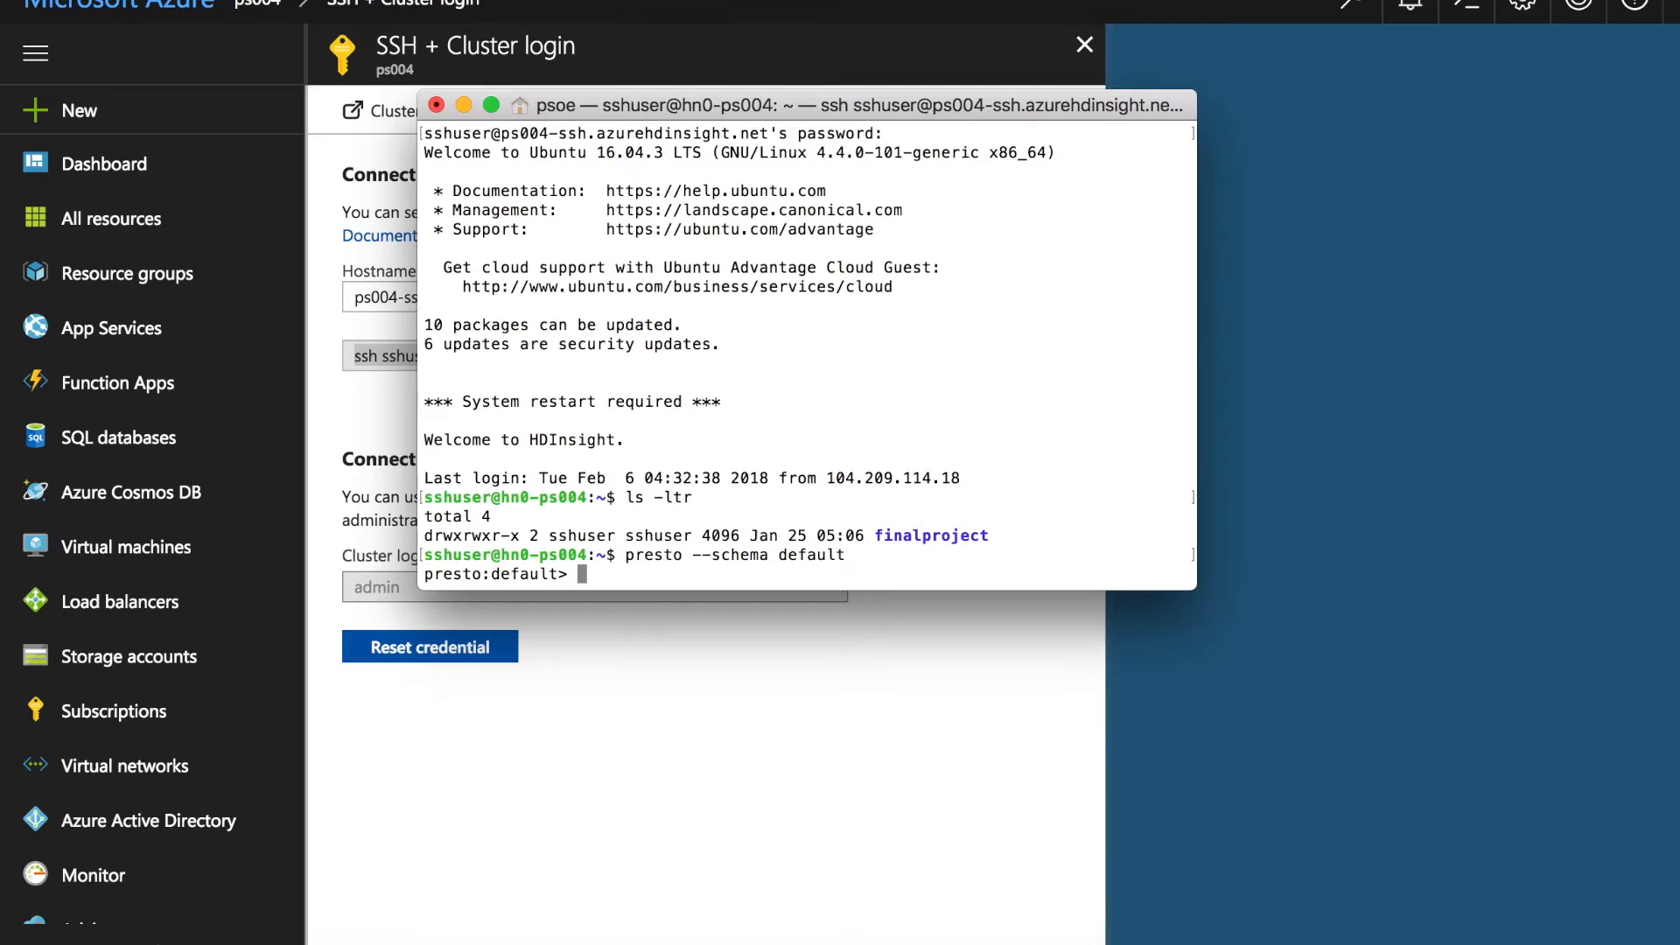
Step: Switch Presto to the finalproject schema and run the query for the 10 cities with the most providers
type("use finalproject;")
key("Return")
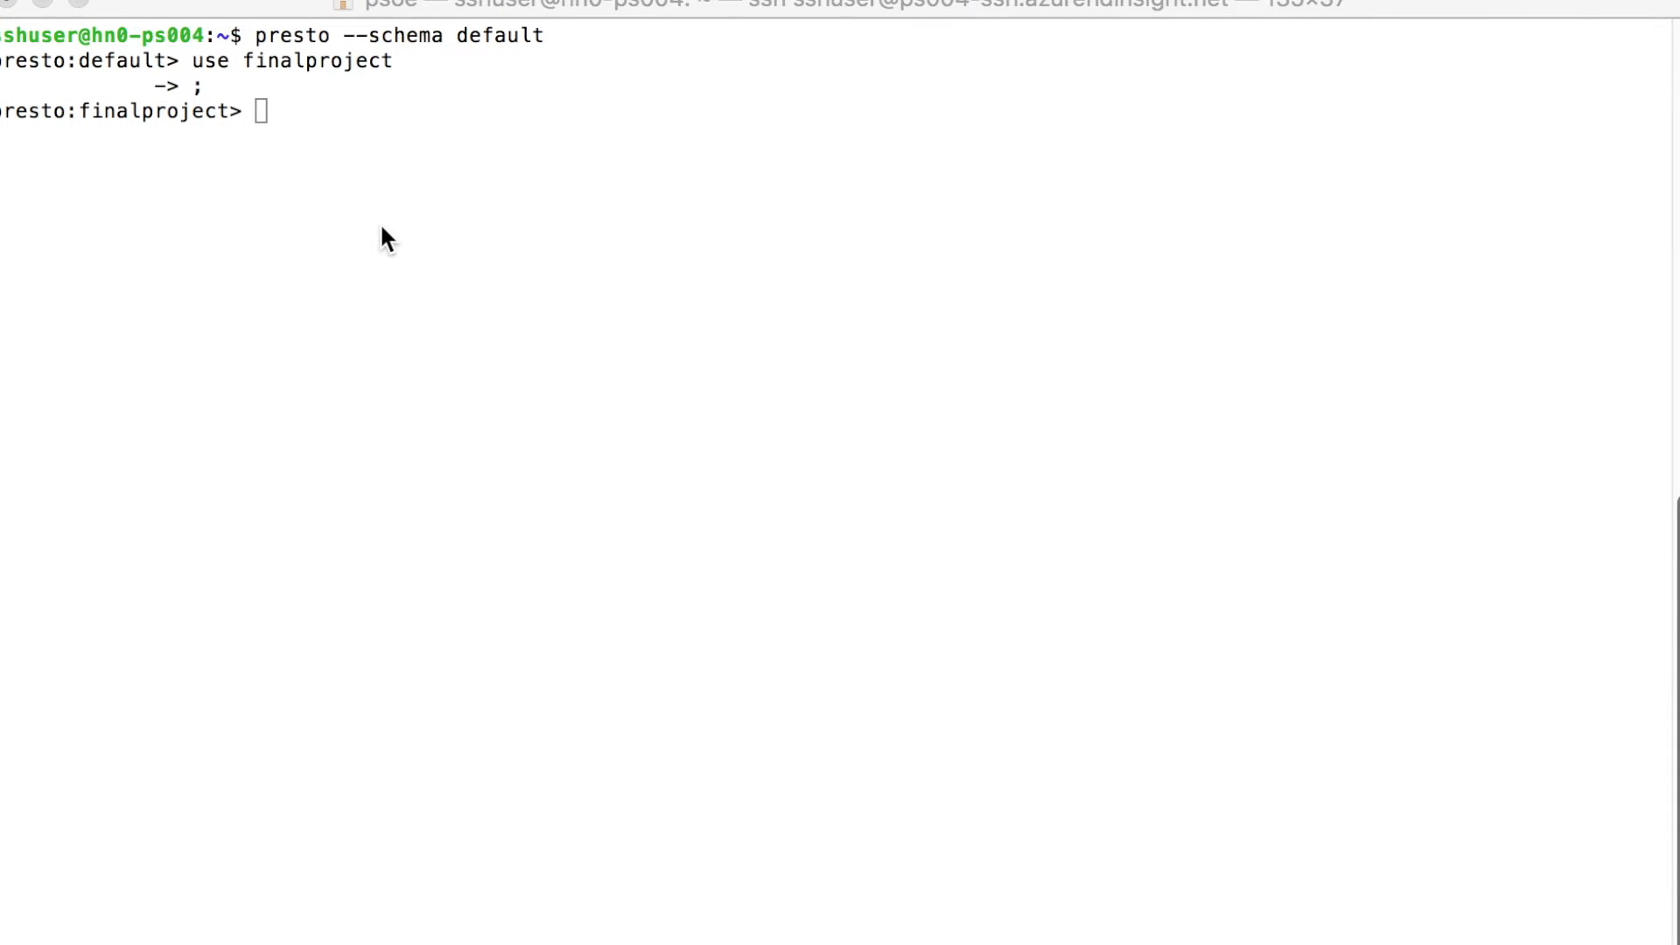
right_click(381, 229)
left_click(441, 276)
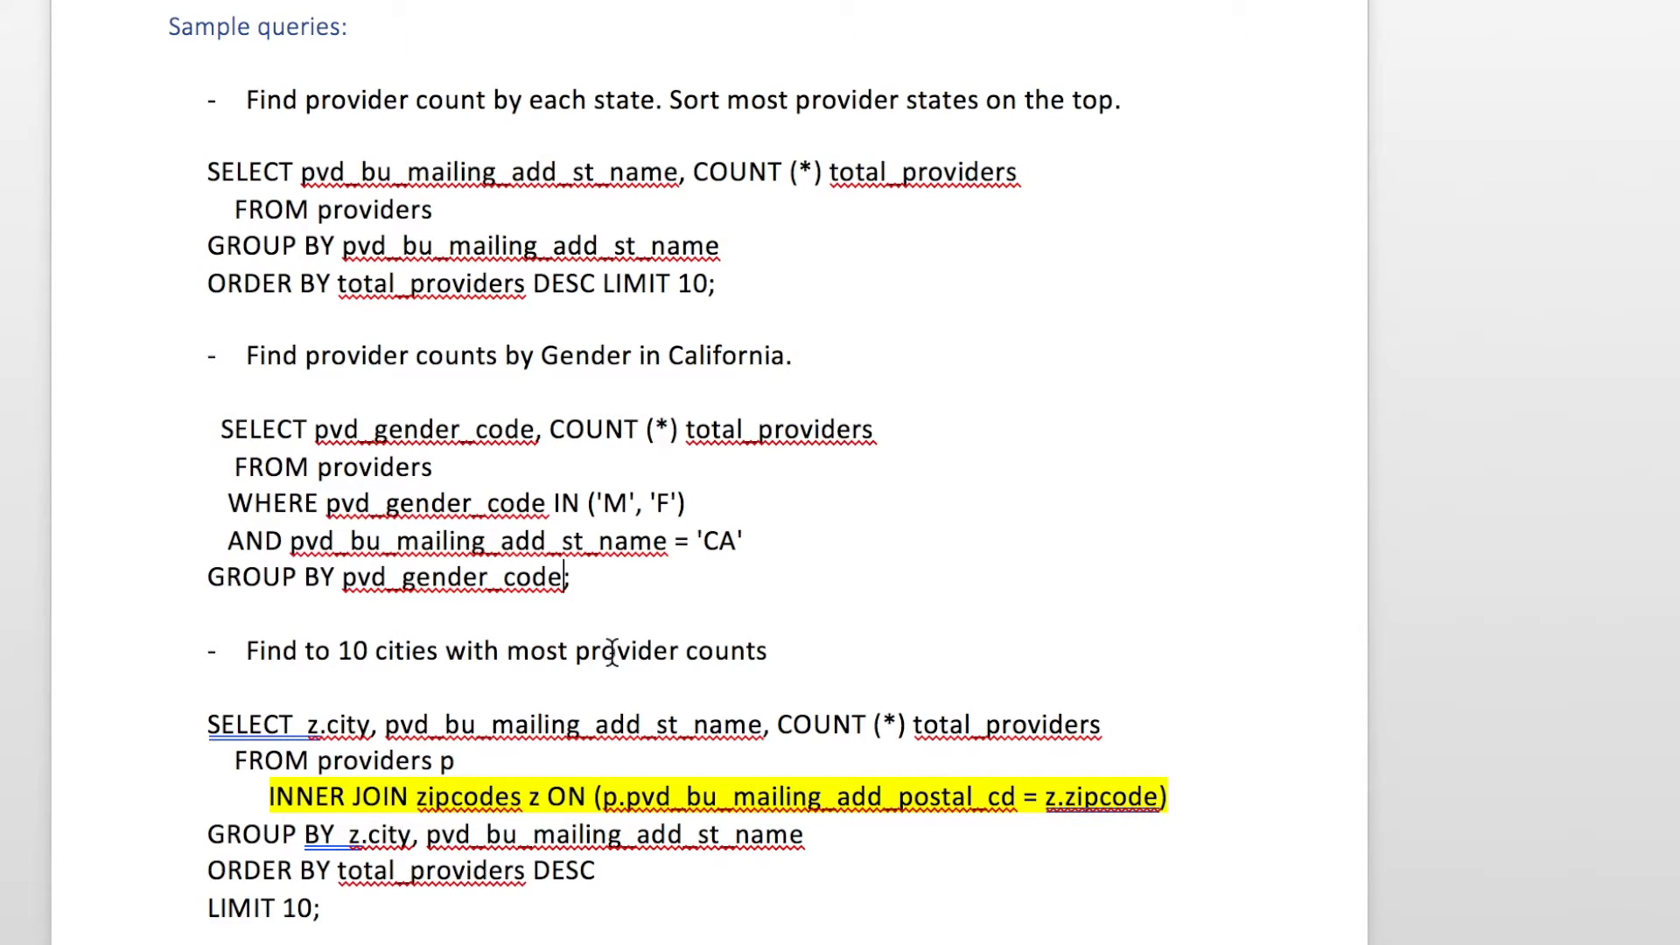
Step: Copy the "provider counts by Gender in California" query from the sample queries document and run it in Presto
left_click(575, 617)
left_click_drag(594, 579, 203, 428)
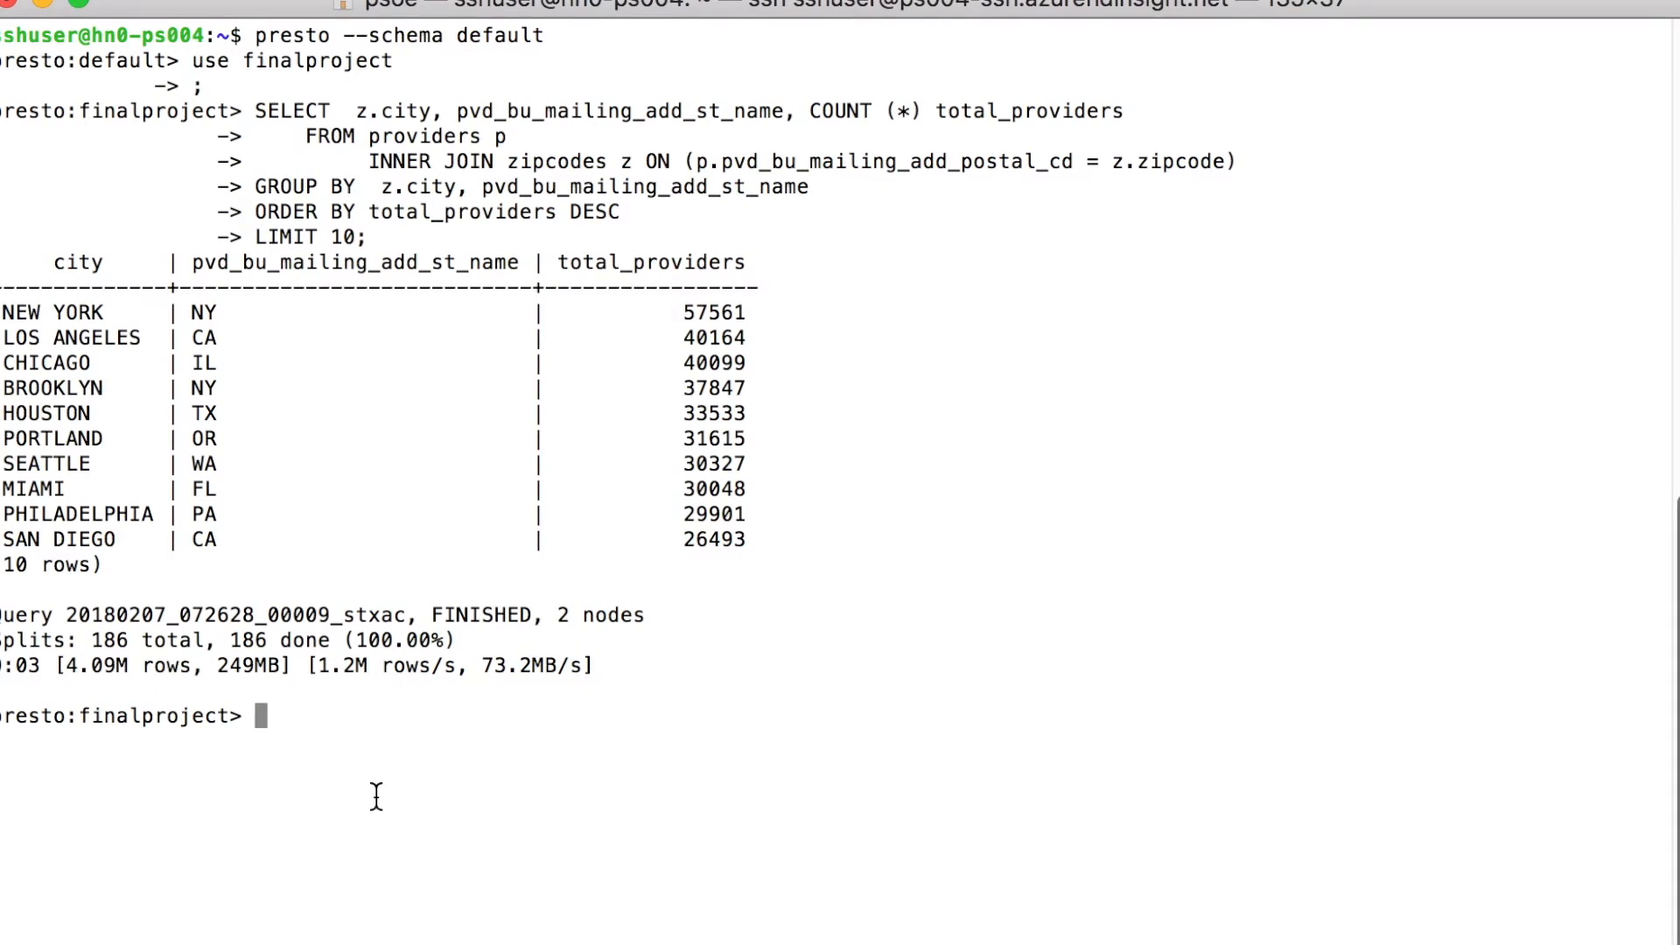
right_click(375, 793)
left_click(423, 846)
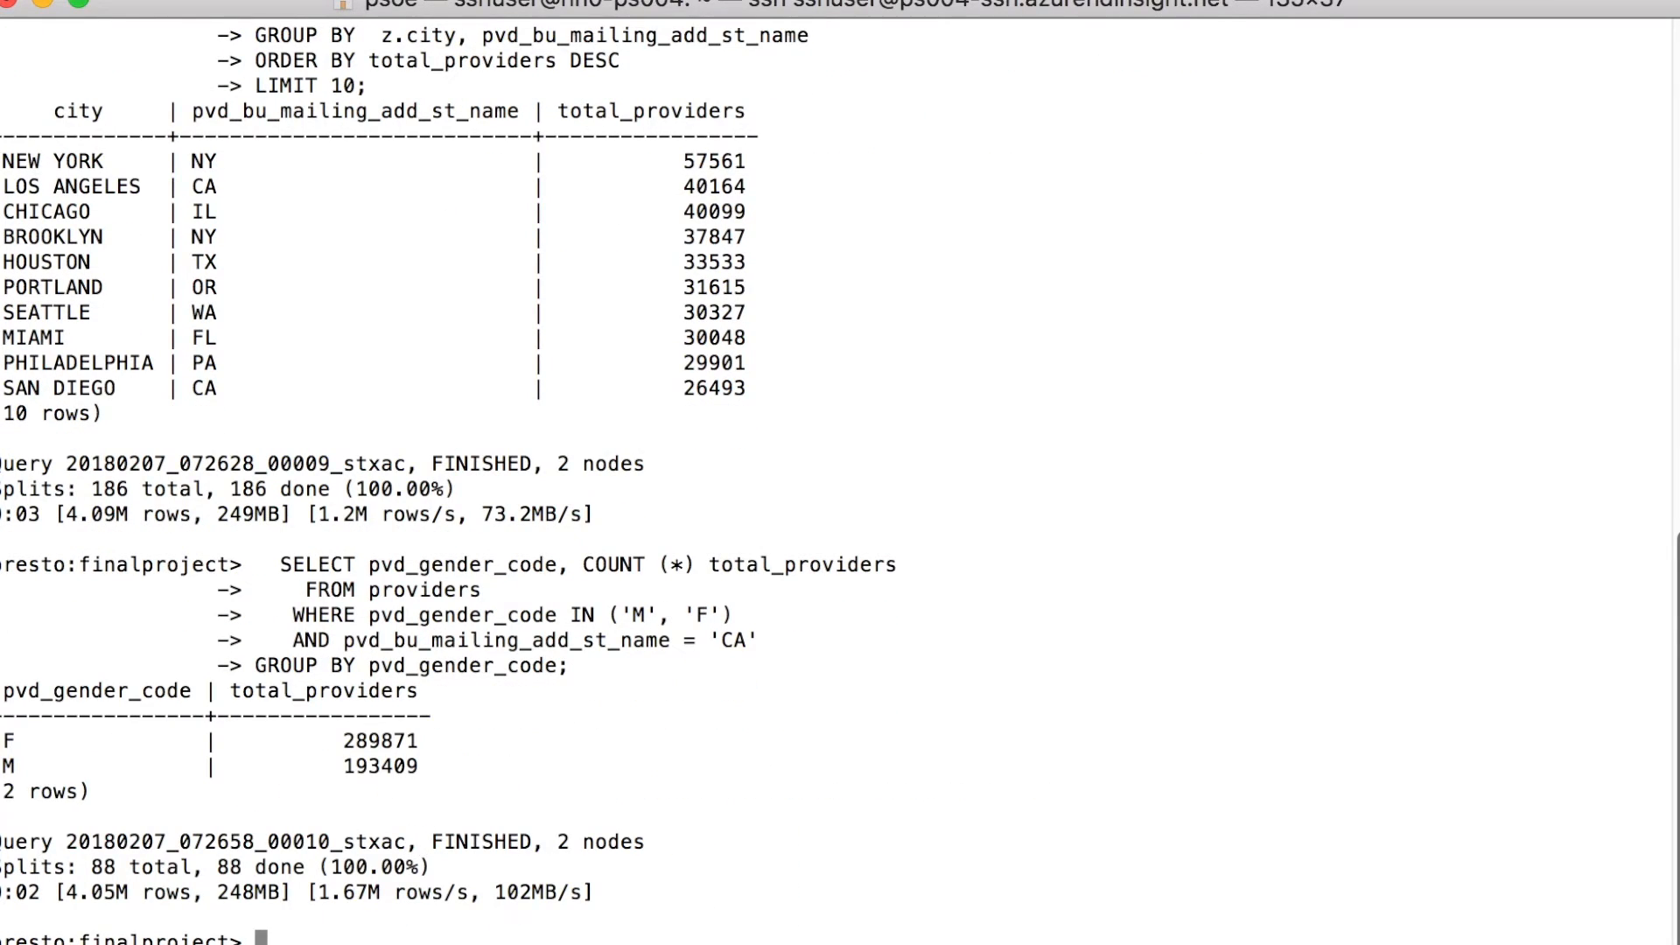
Step: Copy the provider count by state query with LIMIT 10 from the Word document and run it in Presto
left_click(2, 779)
left_click_drag(743, 278, 199, 179)
key("super+c")
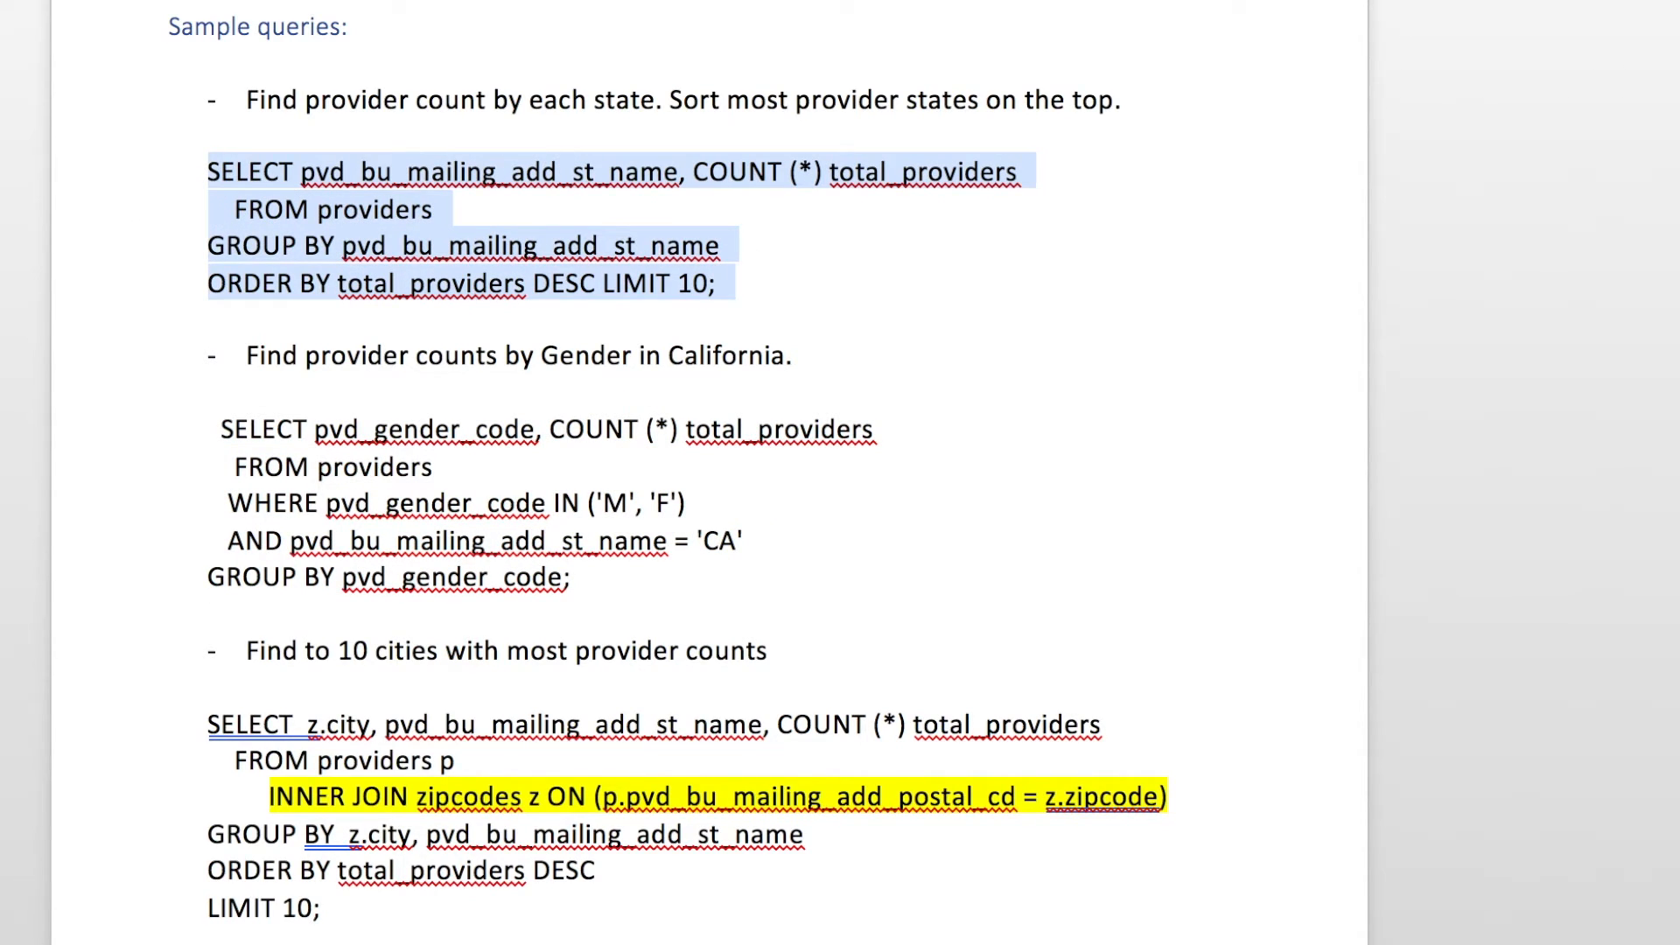
key("super+Tab")
right_click(557, 740)
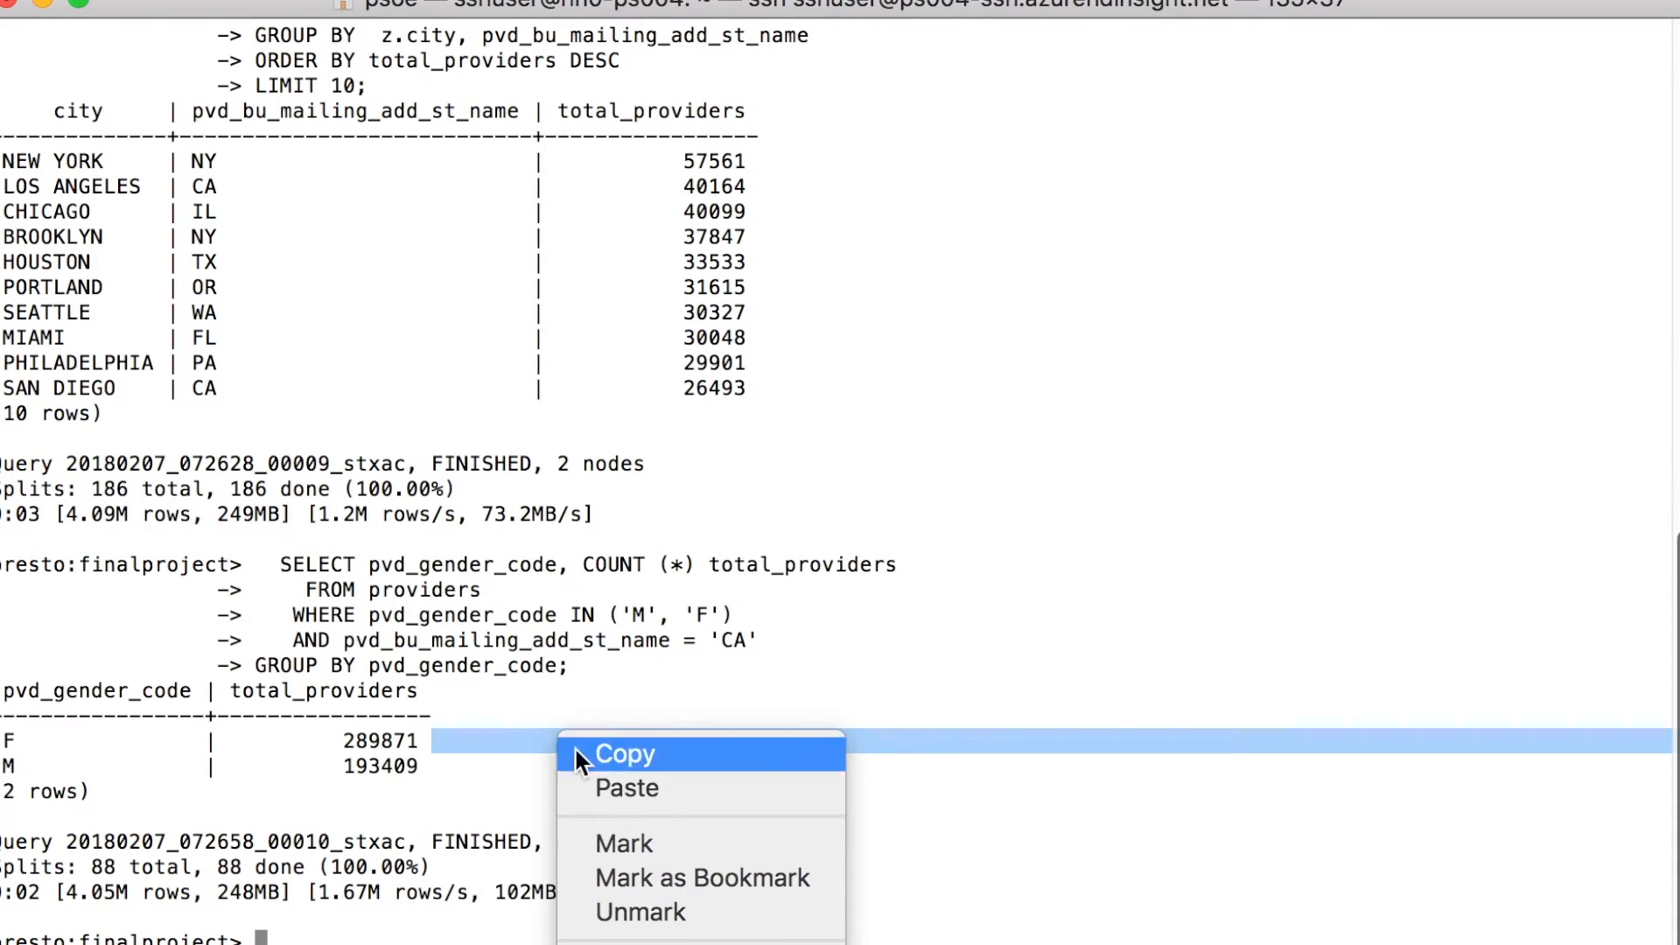
left_click(613, 789)
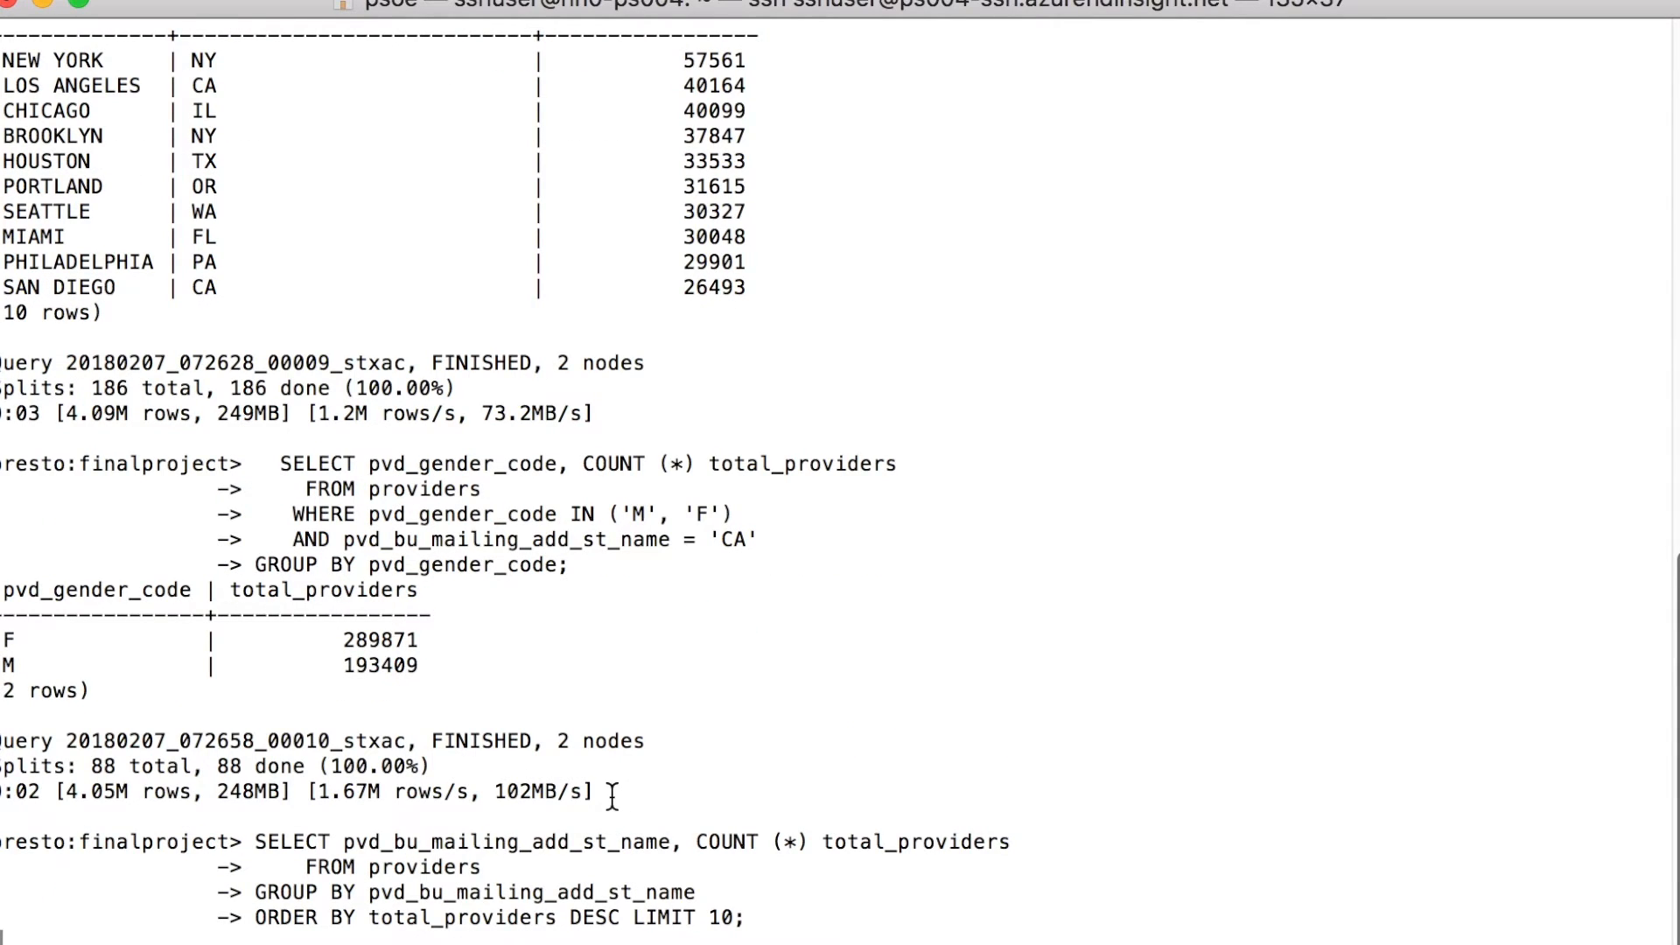
key("Return")
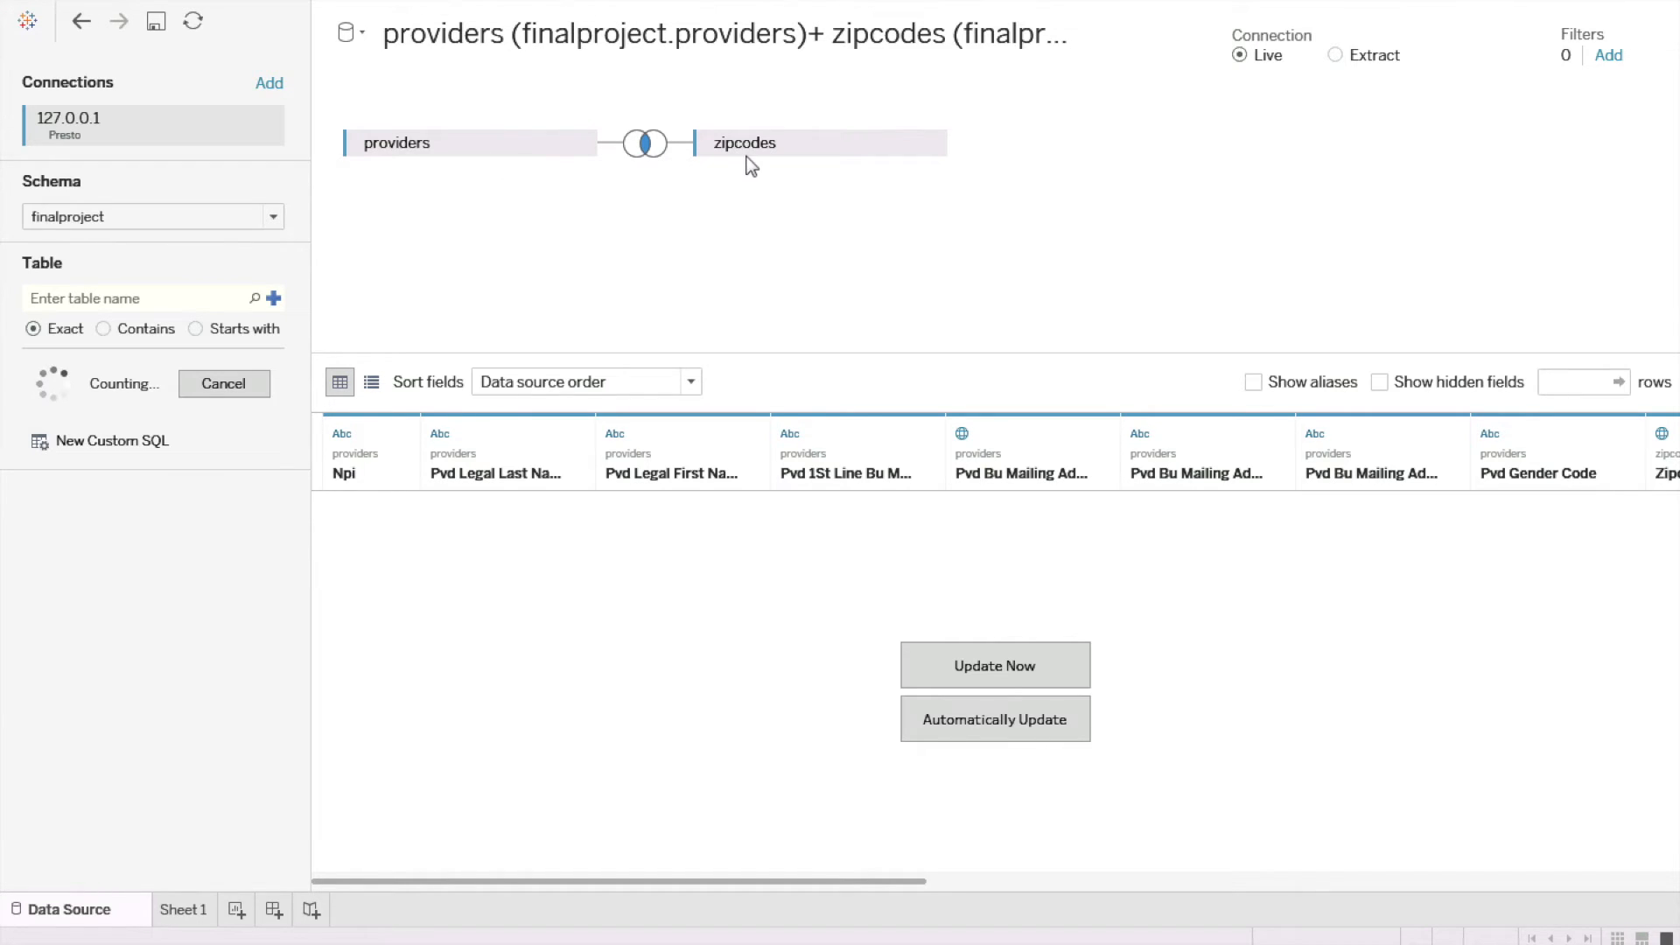
Step: In Tableau, inspect the providers–zipcodes join and chart Number of Records as columns against City as rows on Sheet 1
left_click(649, 150)
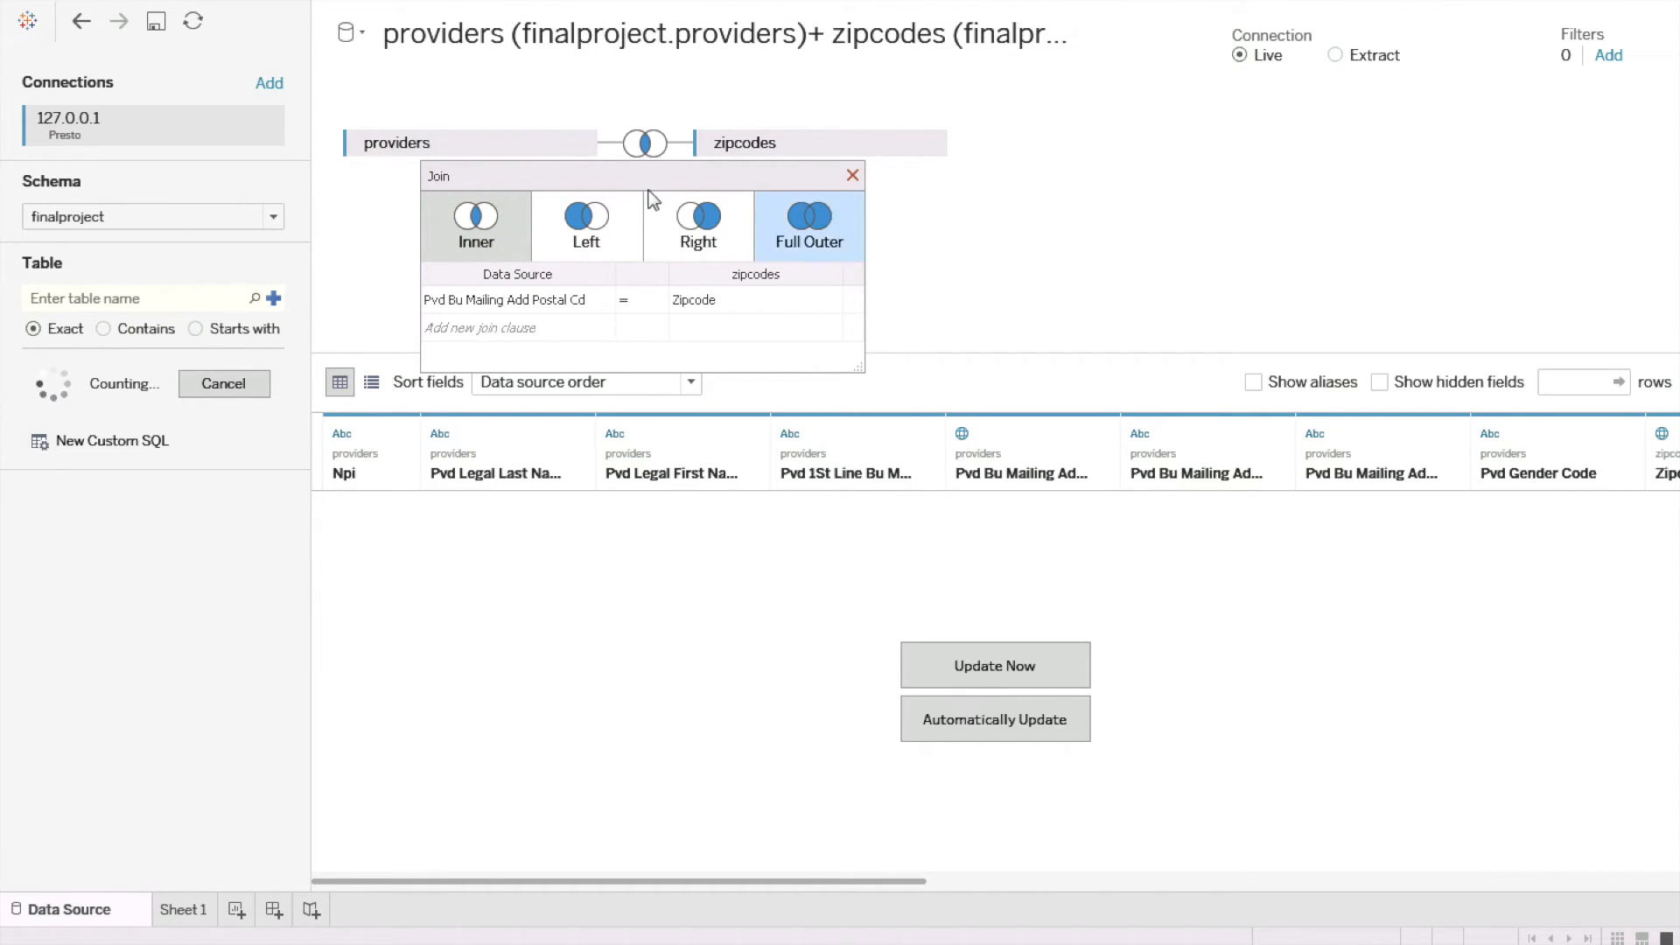
left_click(182, 911)
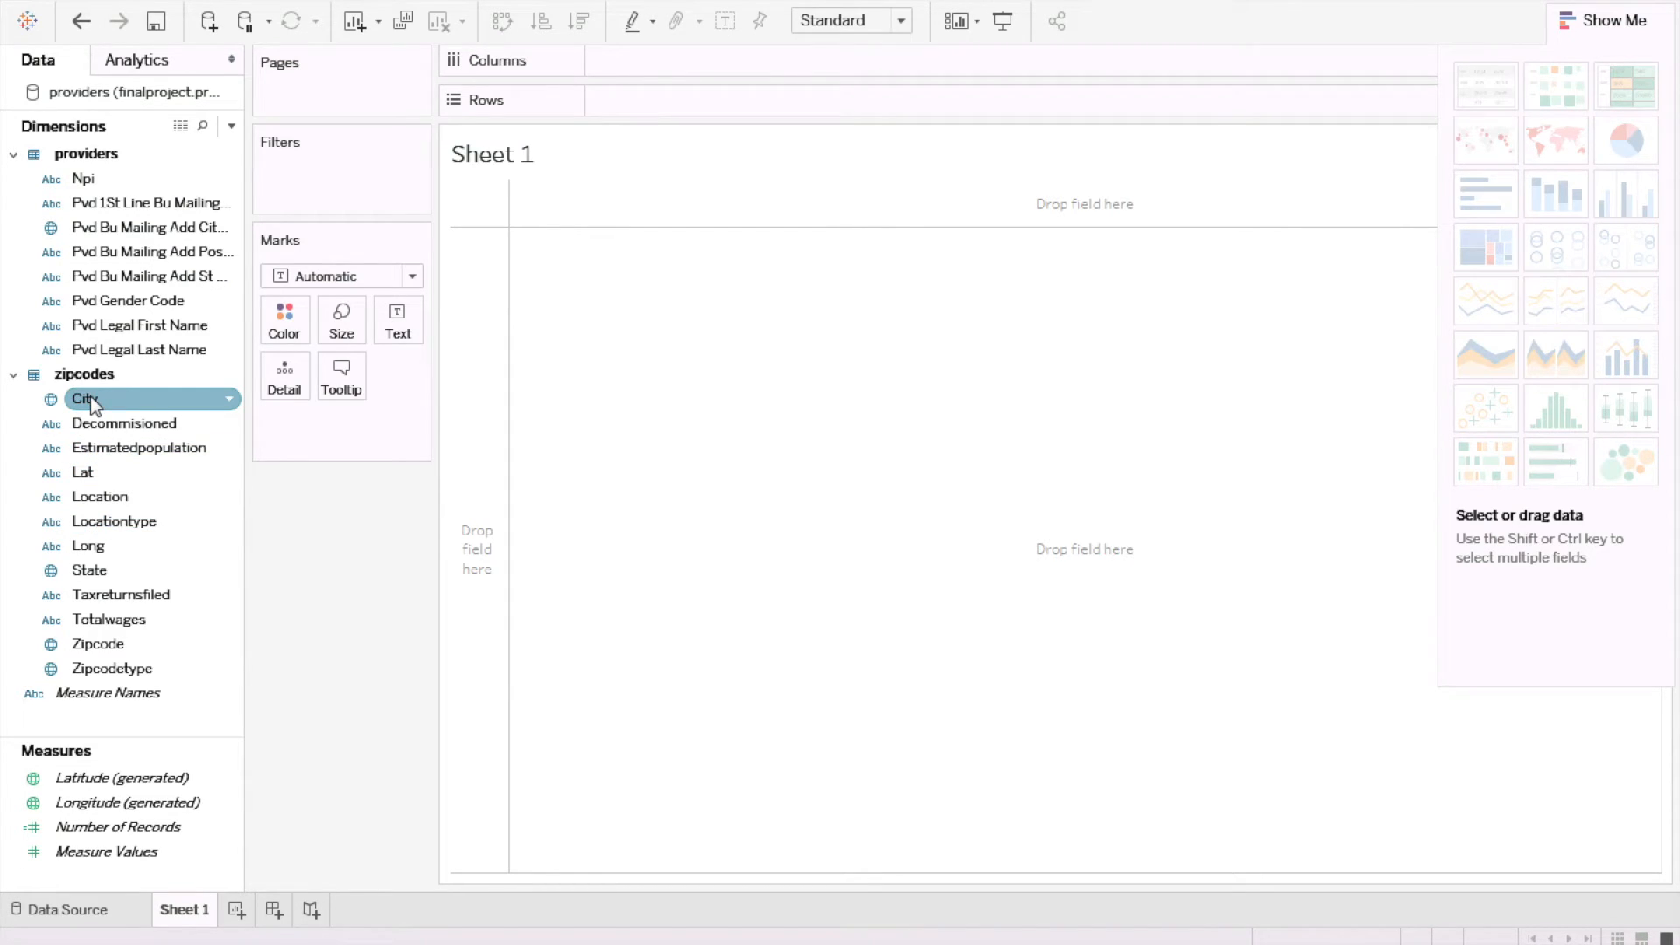
left_click_drag(91, 395, 670, 102)
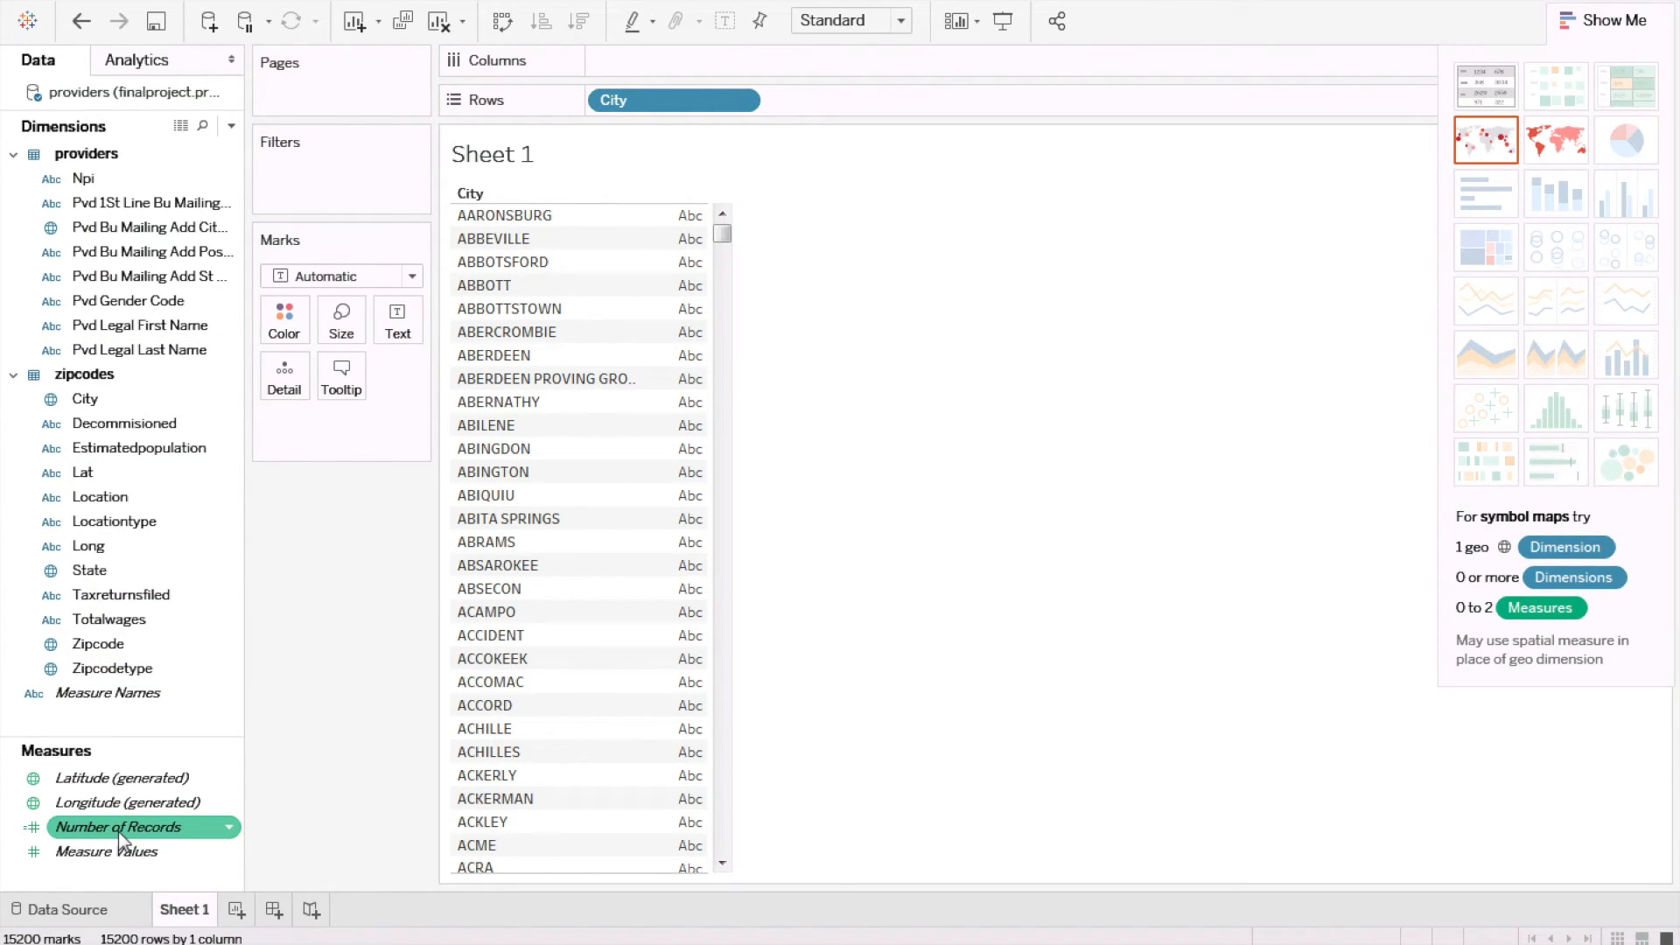
mouse_move(118, 831)
left_mouse_down()
mouse_move(719, 192)
mouse_move(738, 164)
mouse_move(727, 98)
mouse_move(691, 63)
left_mouse_up()
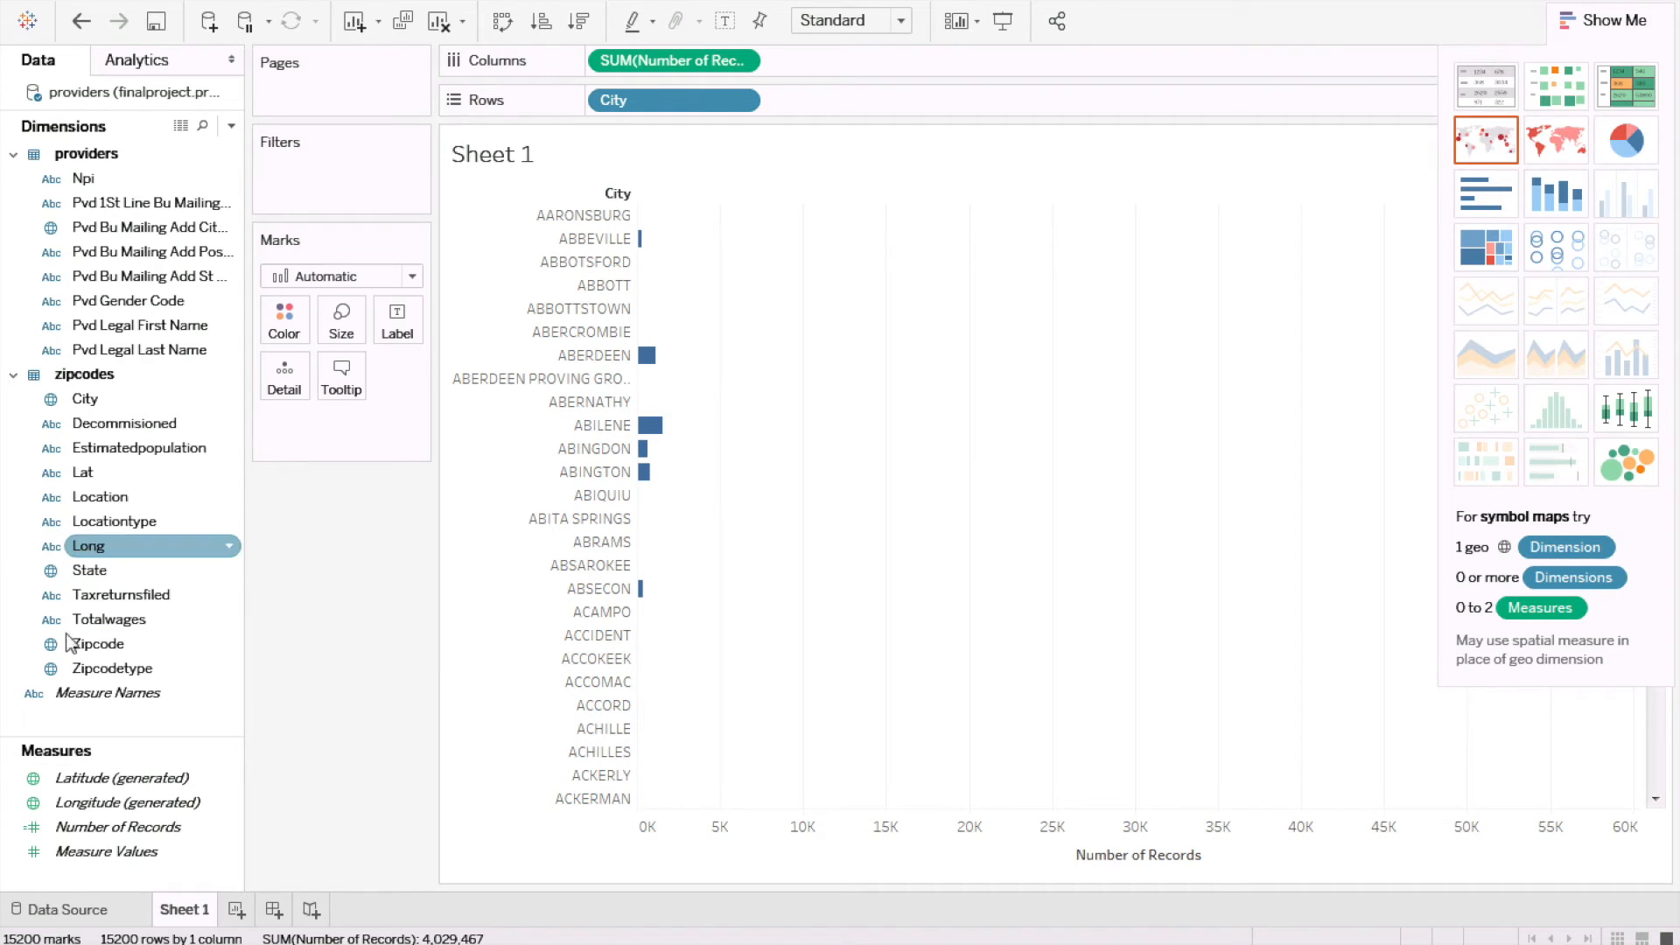
Step: Filter City to the top 10 by sum of Number of Records and sort the bars in descending order
left_click_drag(91, 401, 334, 161)
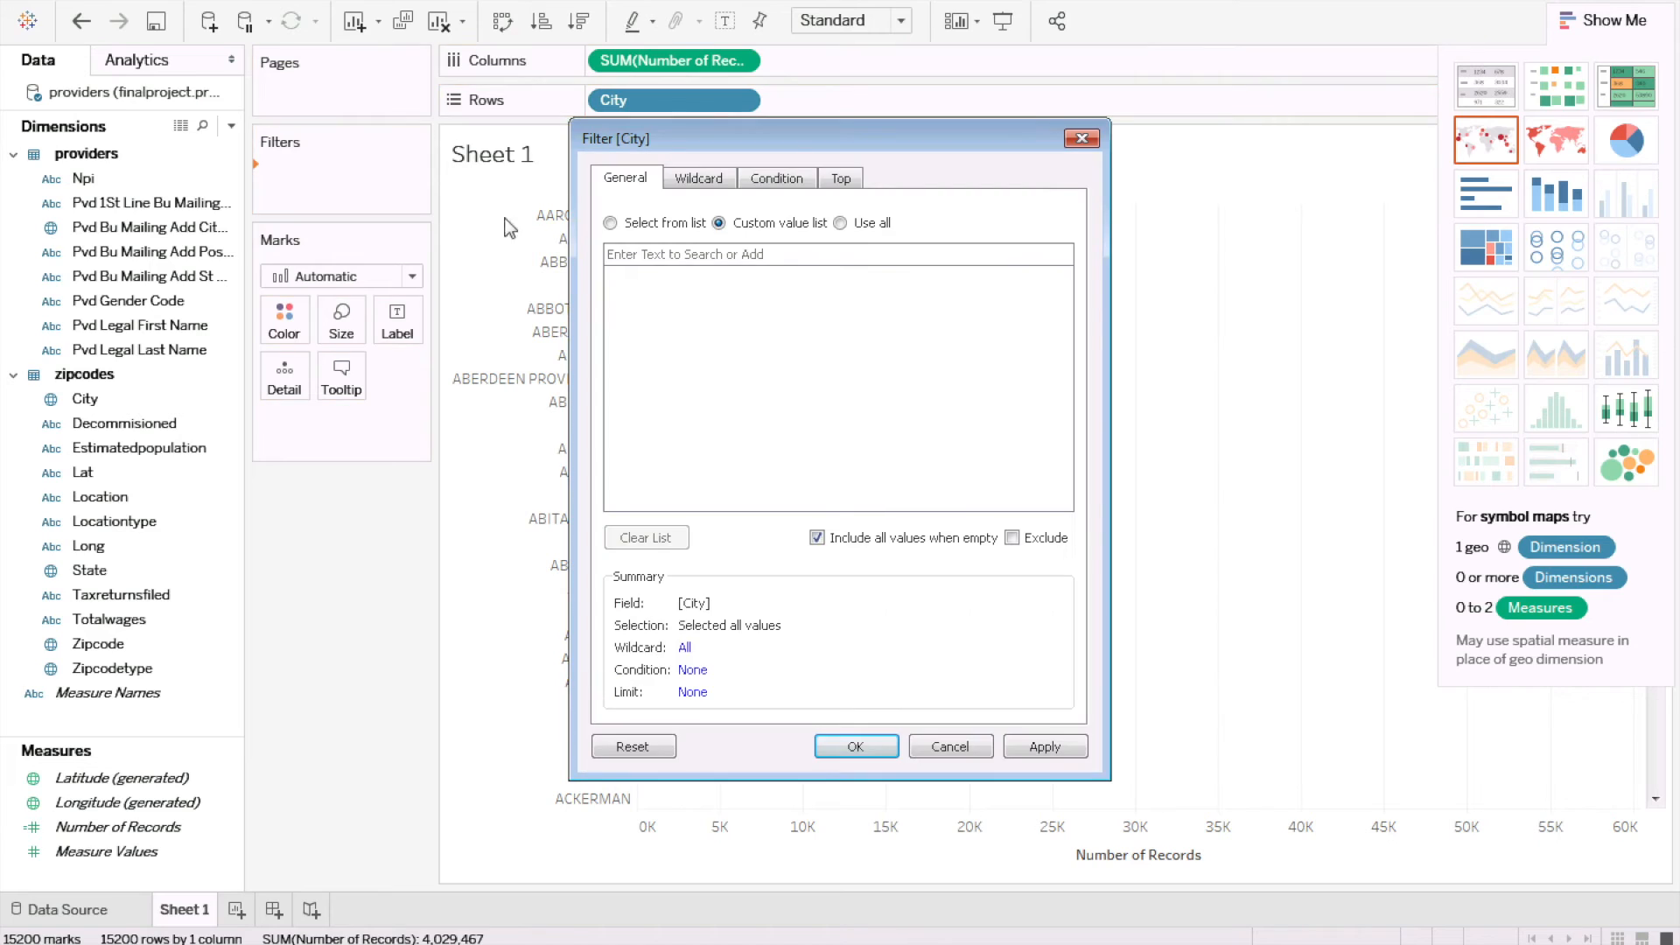
left_click(838, 180)
left_click(646, 242)
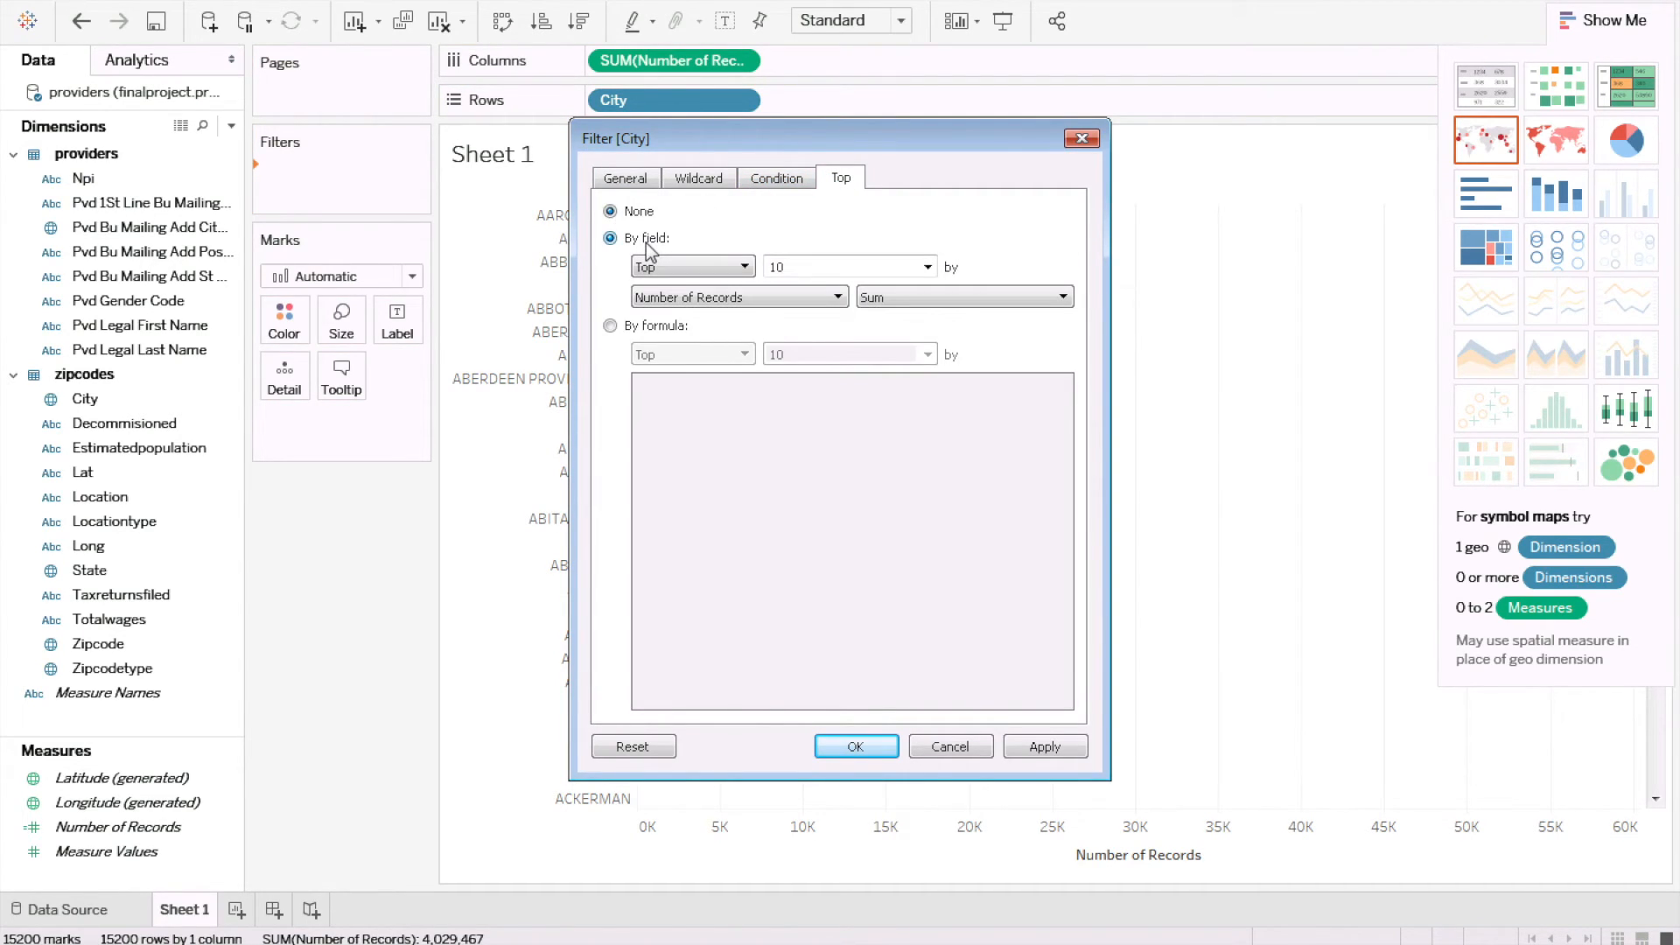
left_click(855, 745)
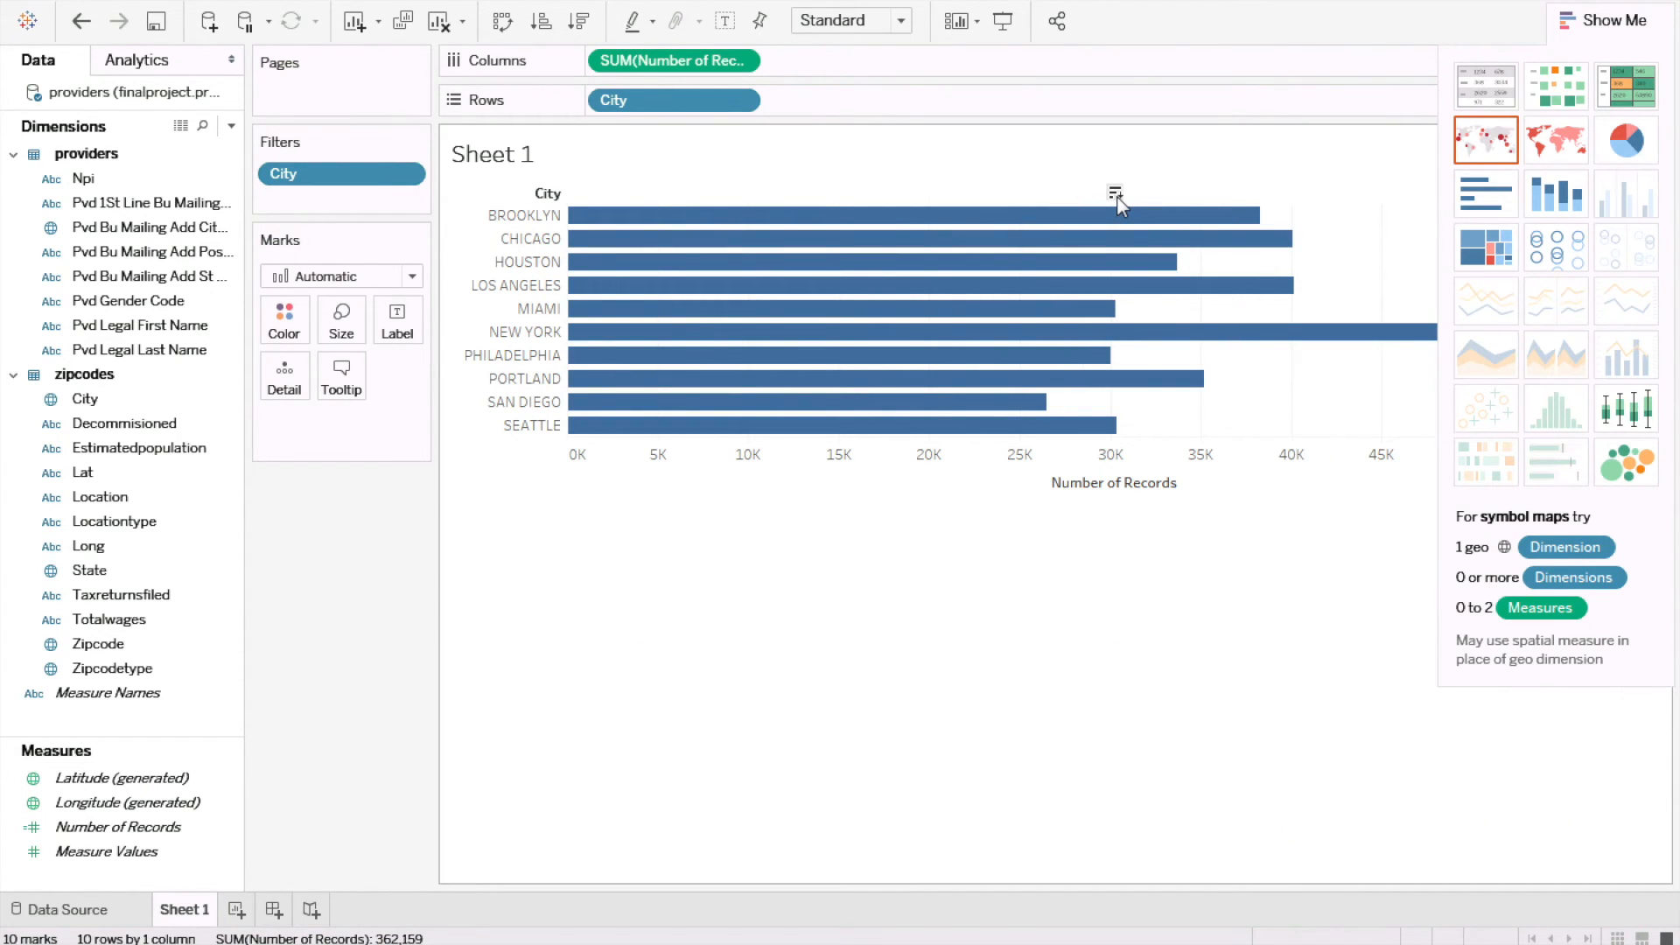
left_click(1115, 193)
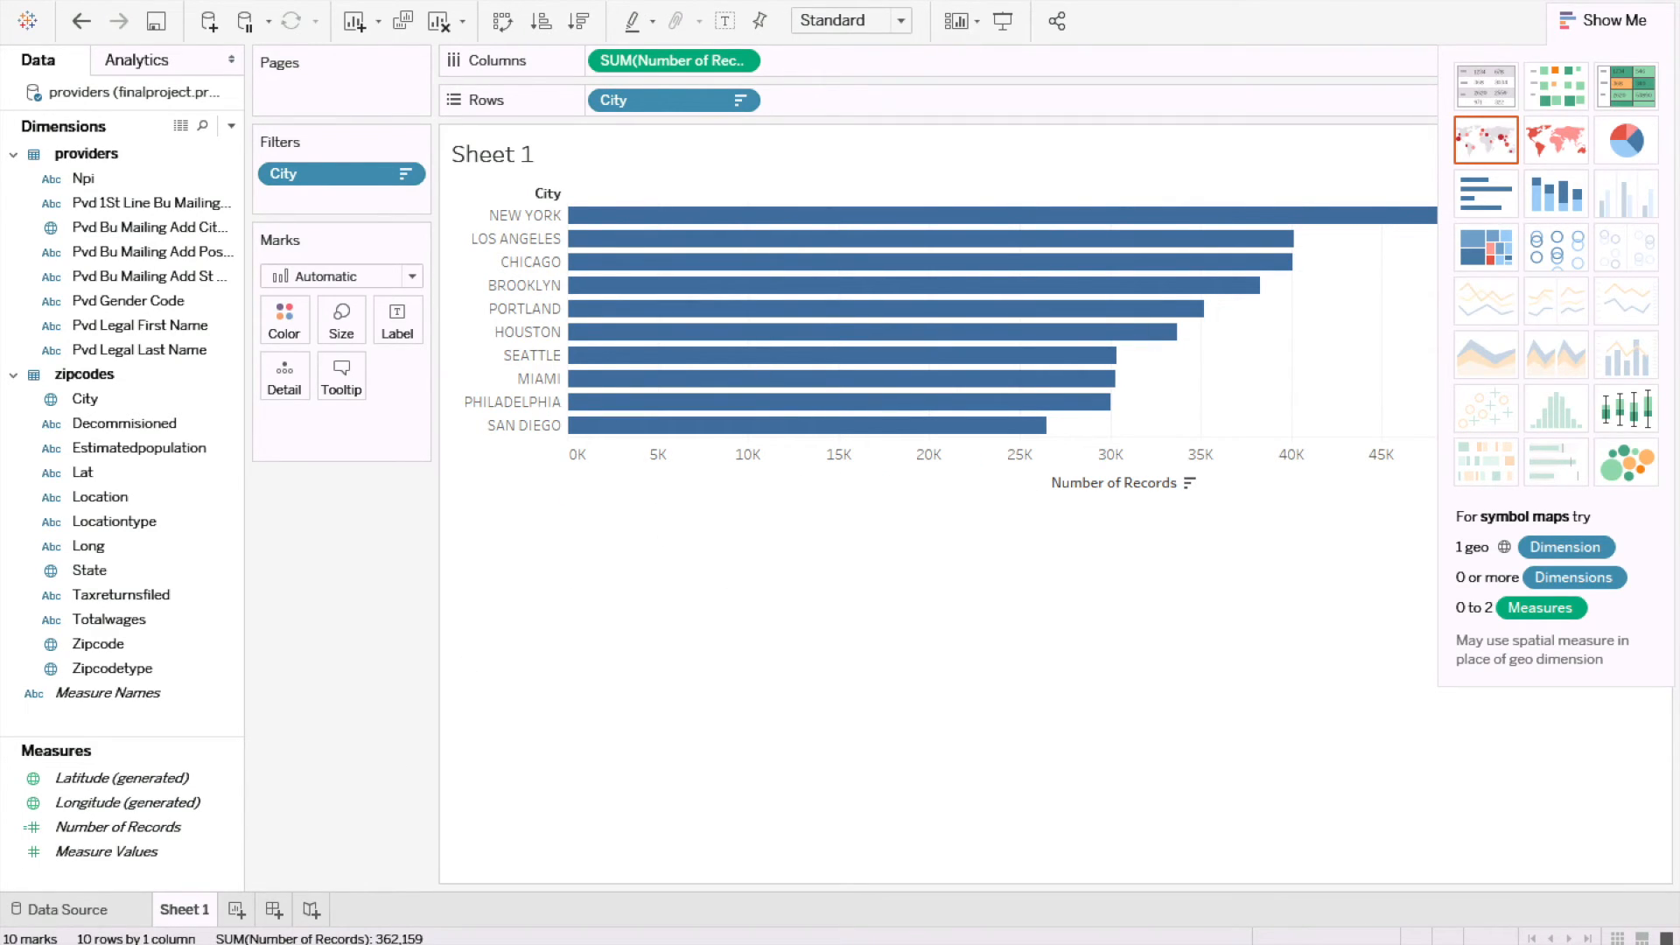
Step: Add a new worksheet with State as rows and check its query in Presto's Cluster Overview
left_click(235, 910)
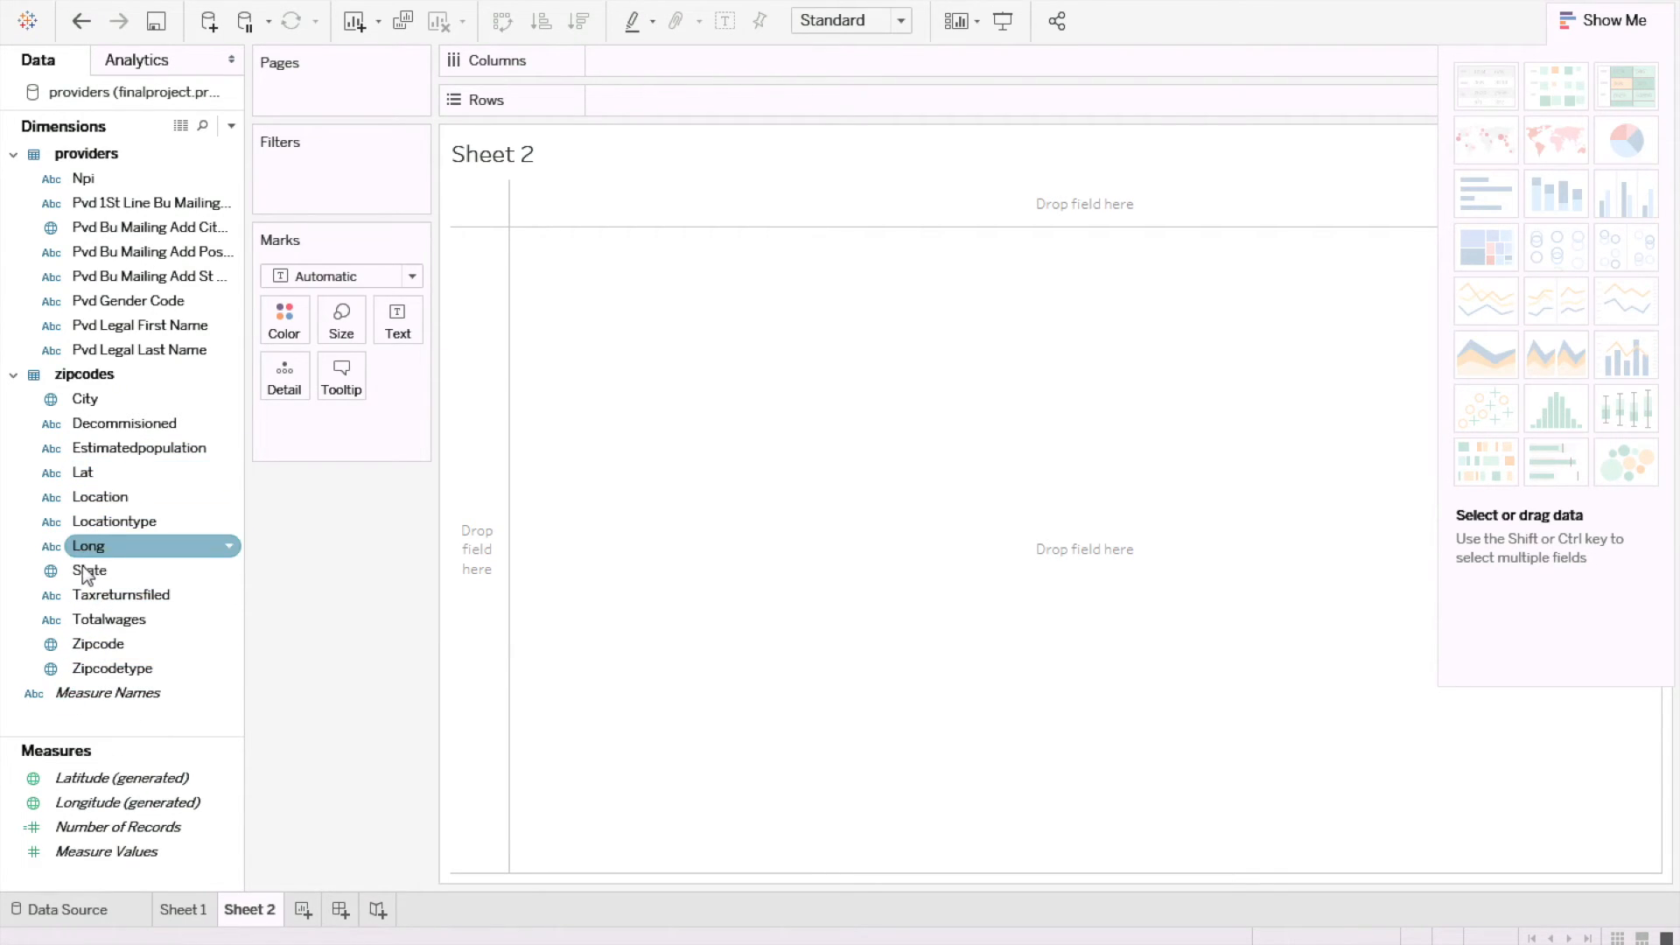
left_click_drag(83, 569, 664, 102)
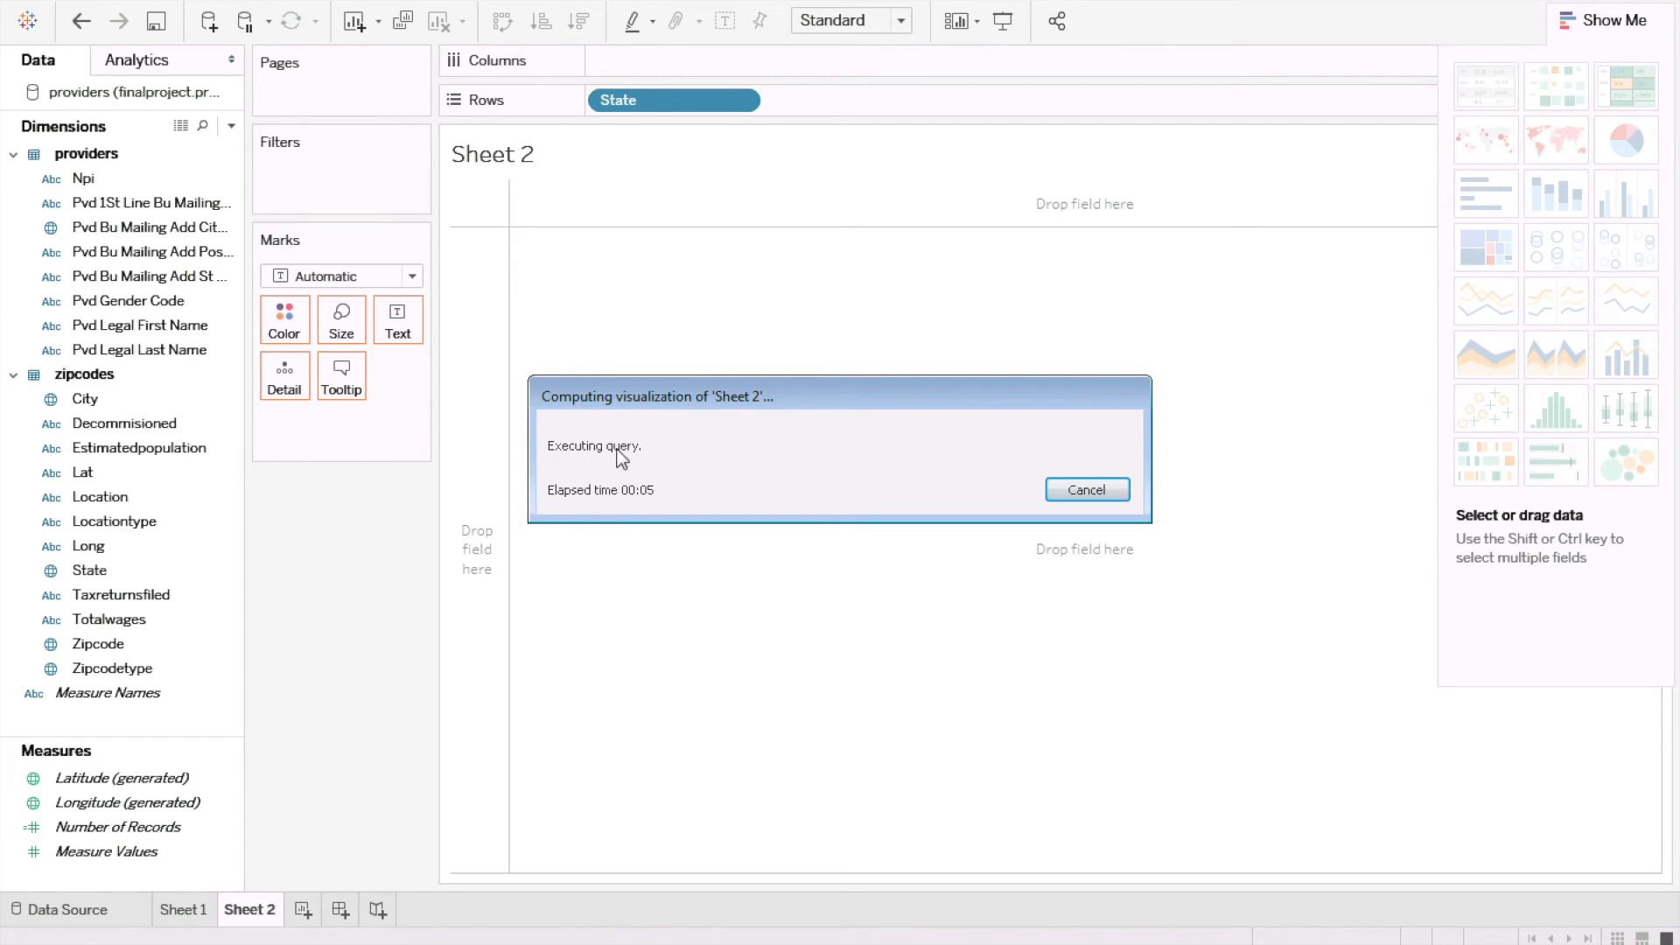
key("alt+Tab")
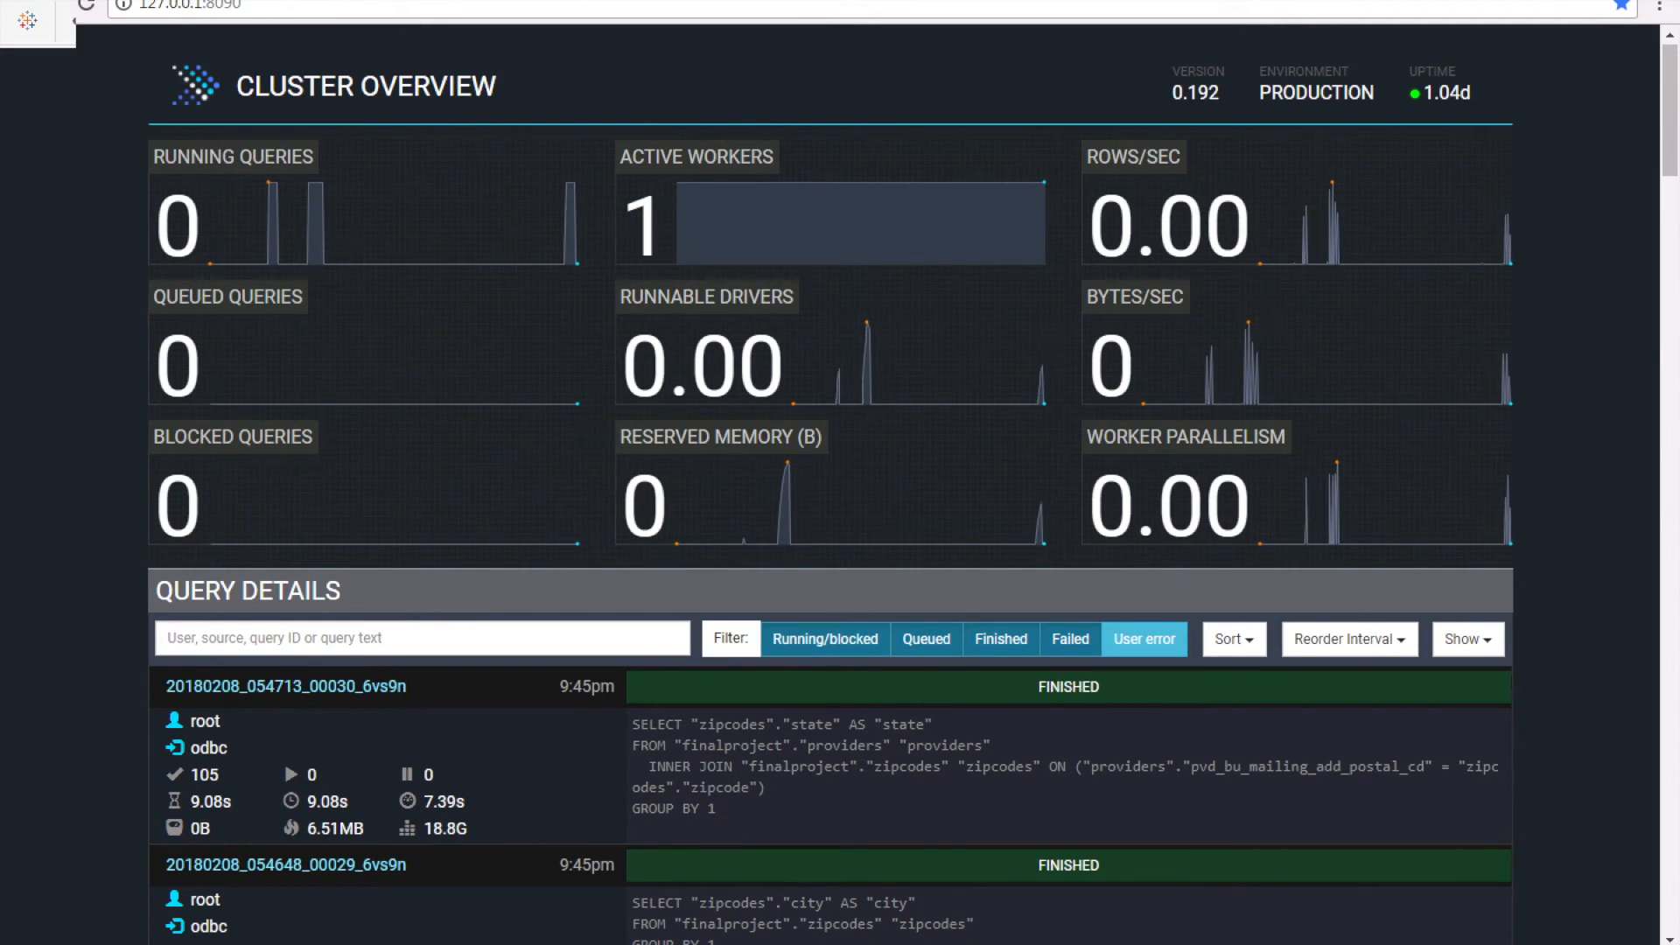
key("alt+Tab")
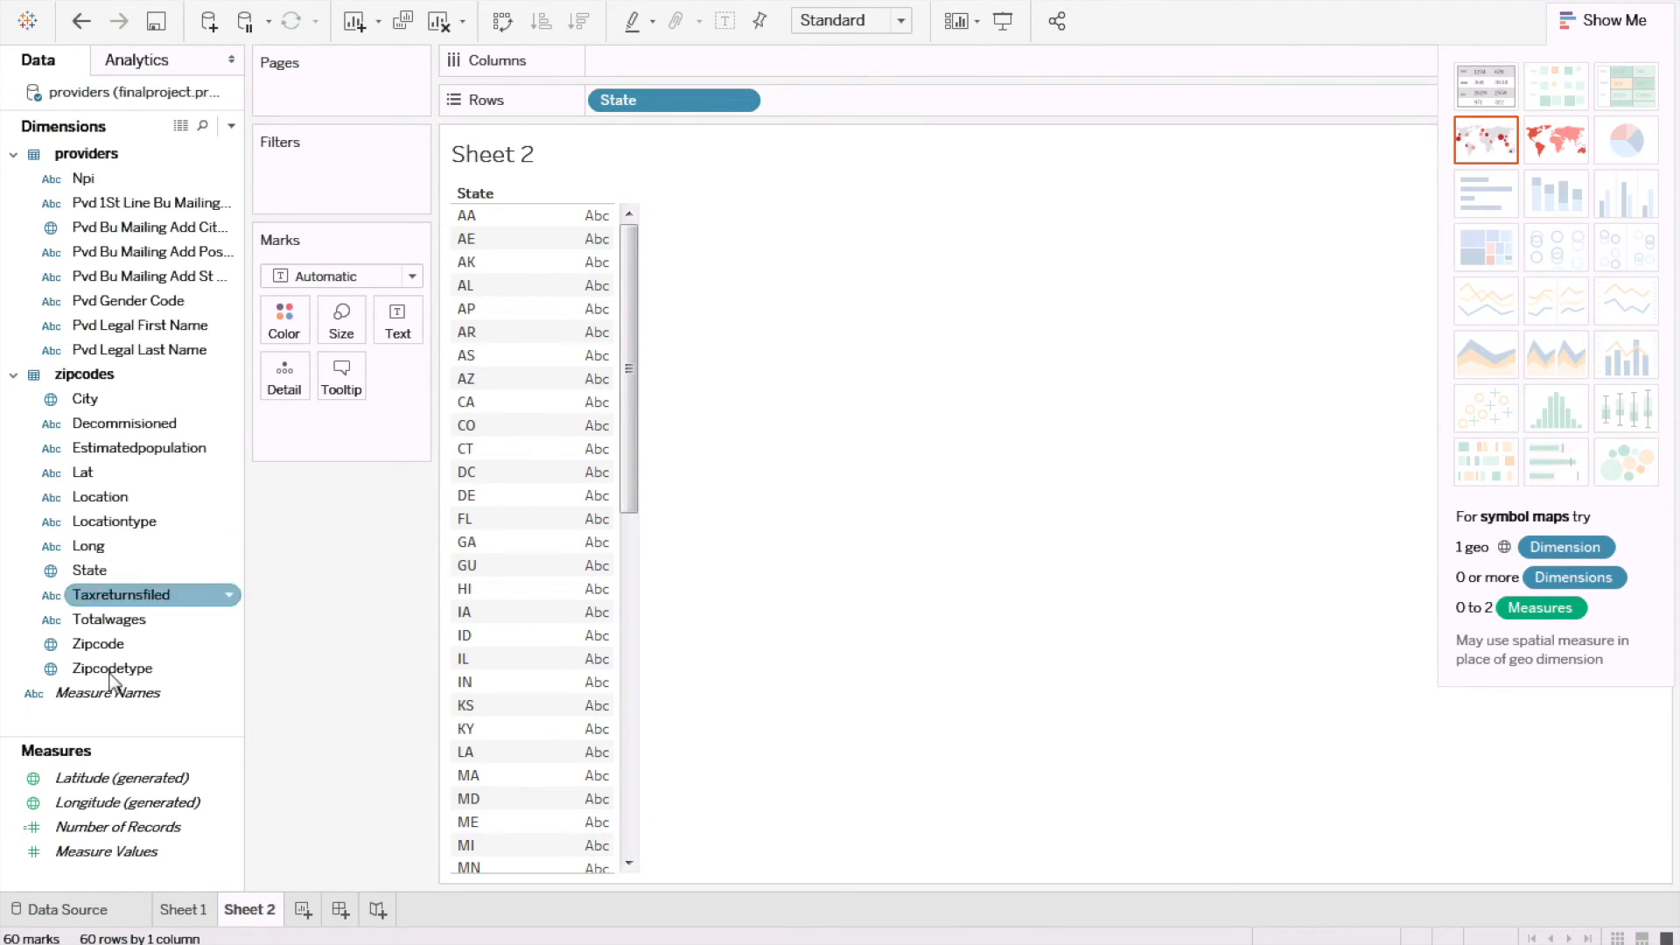
Step: Add Number of Records as columns for the states and check the query's progress in Presto's Cluster Overview
mouse_move(114, 831)
left_mouse_down()
mouse_move(656, 187)
mouse_move(684, 35)
mouse_move(685, 60)
left_mouse_up()
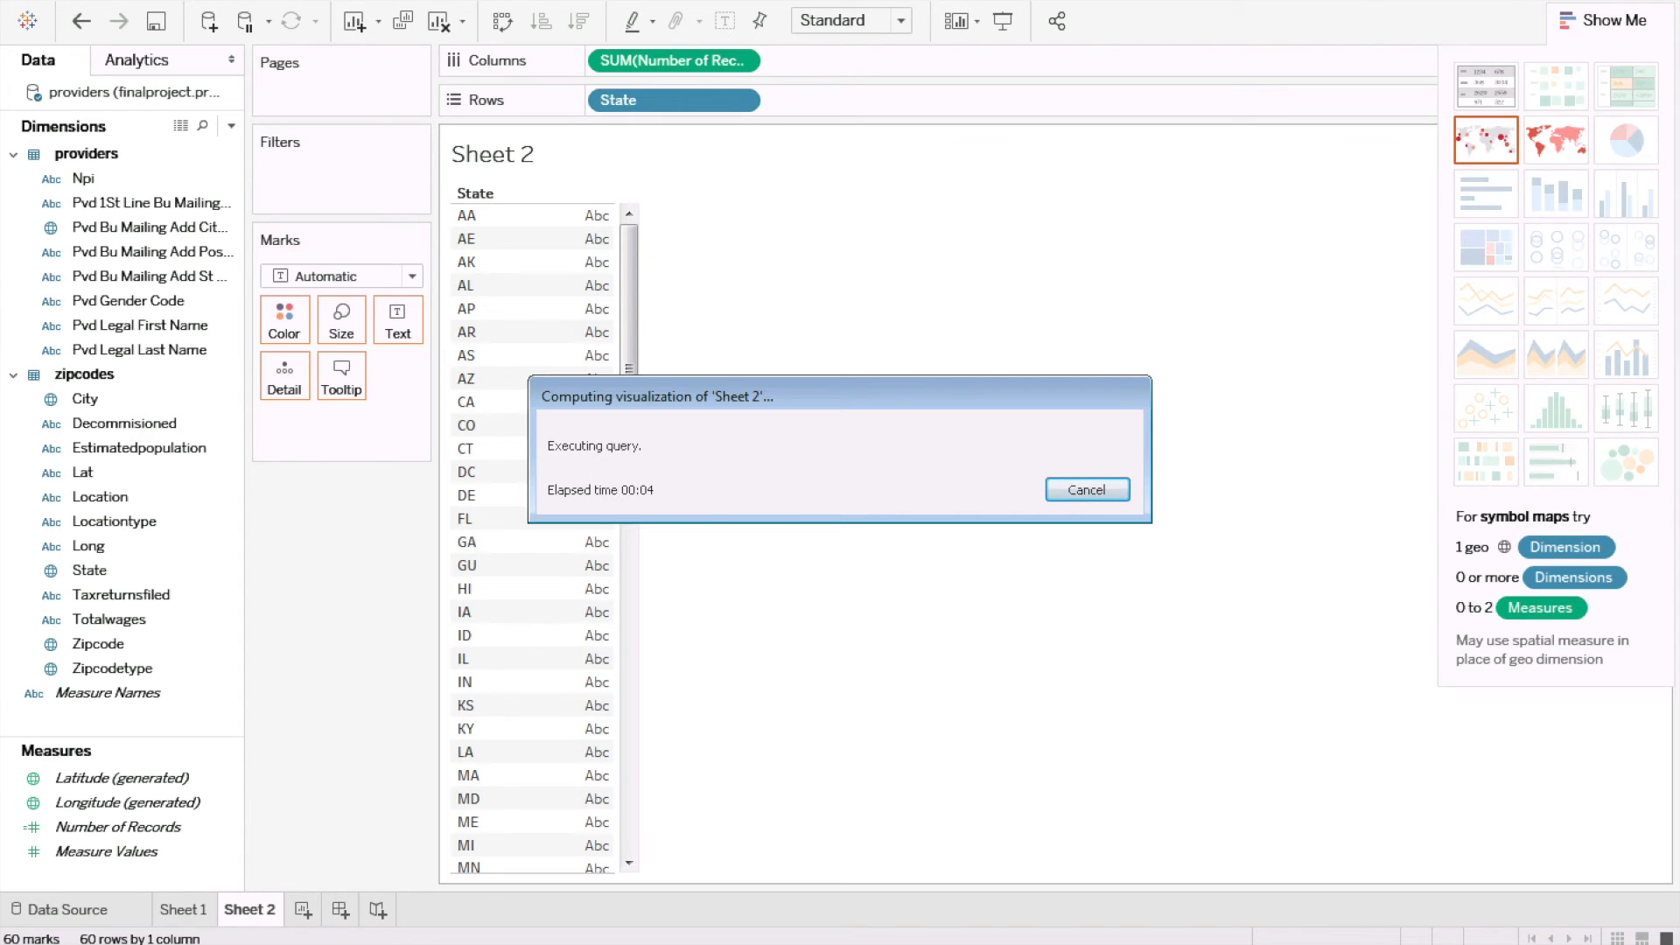
key("alt+Tab")
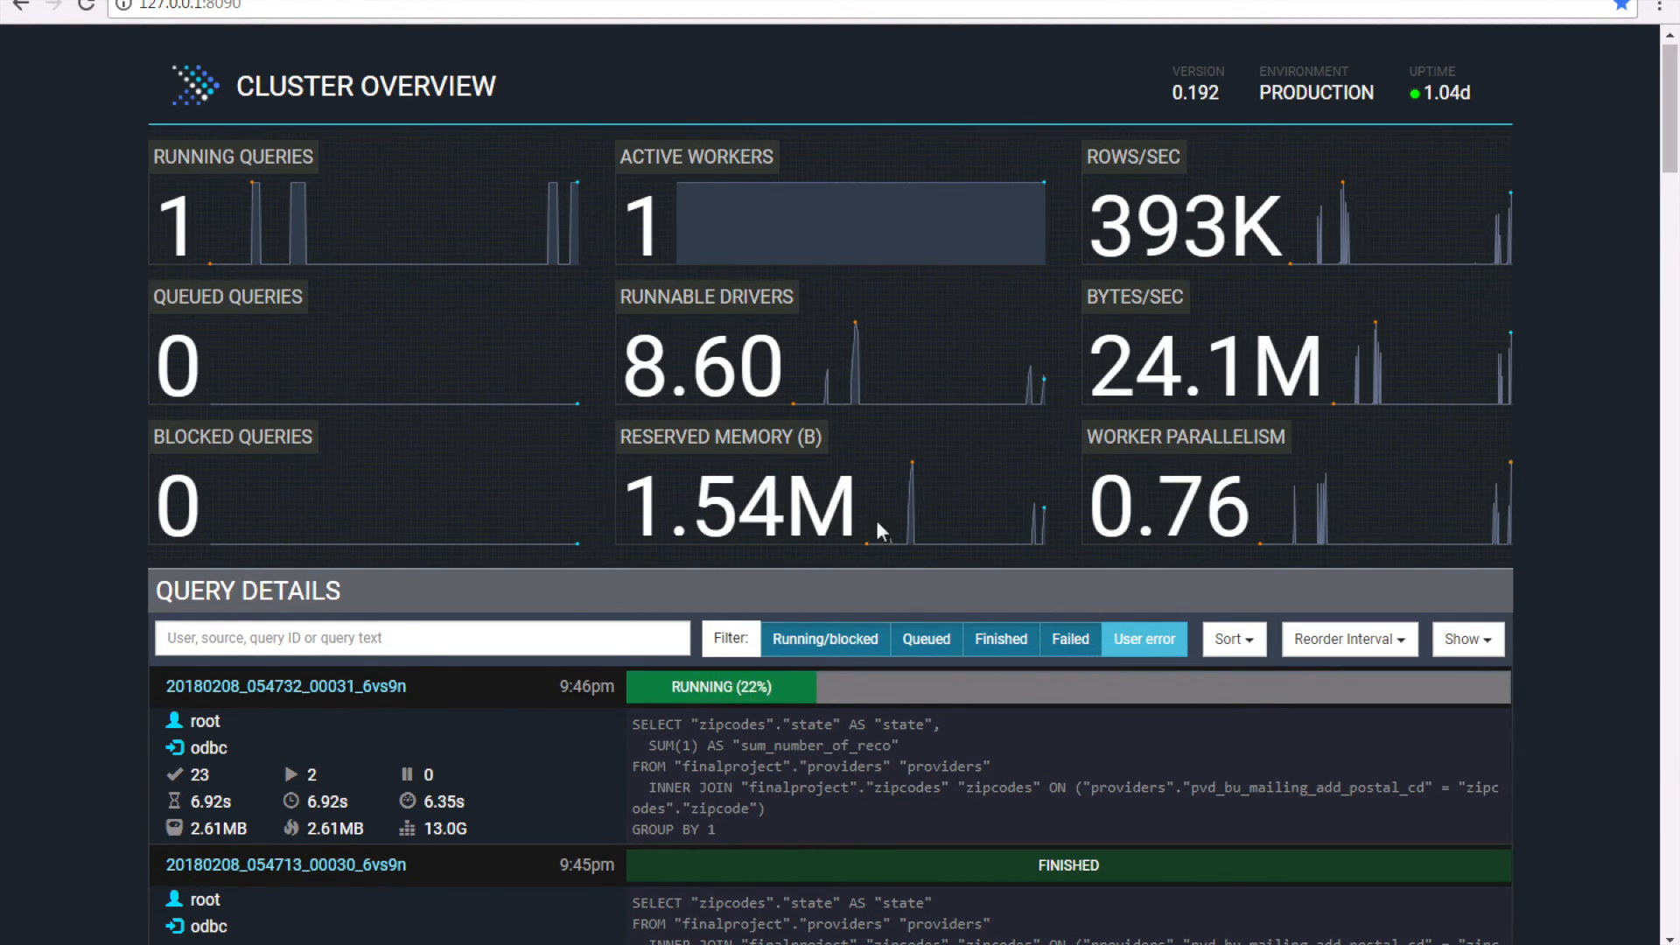
left_click(827, 944)
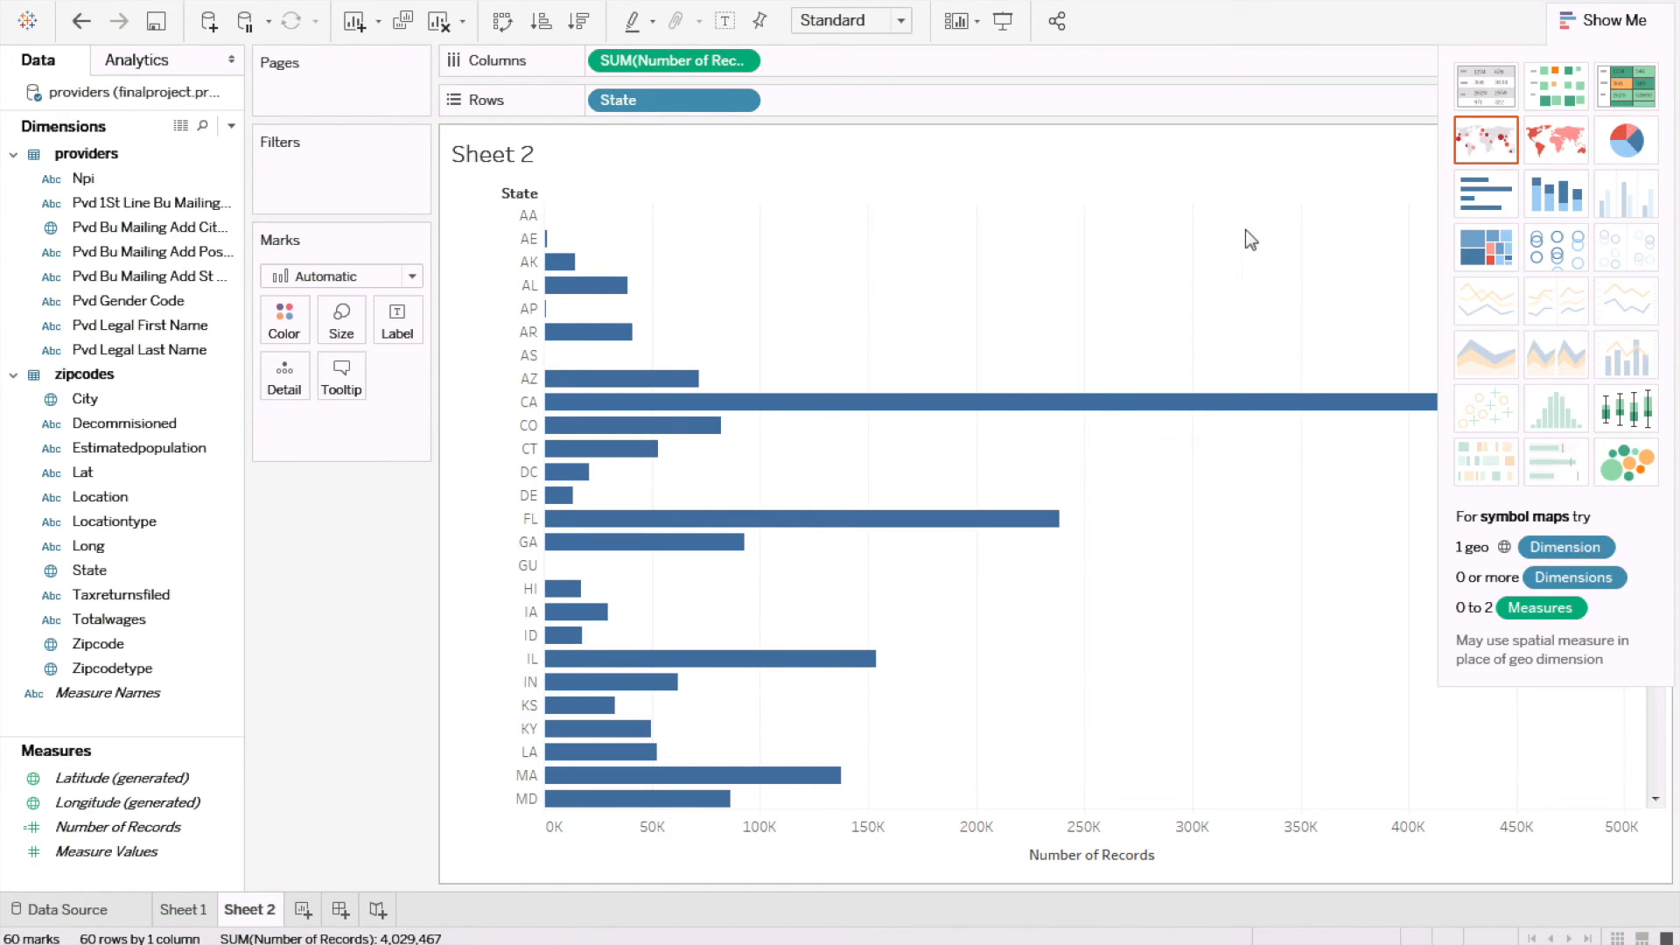
Step: Turn the state bar chart into a filled map coloured by Number of Records and centre it on the contiguous United States
left_click(1548, 145)
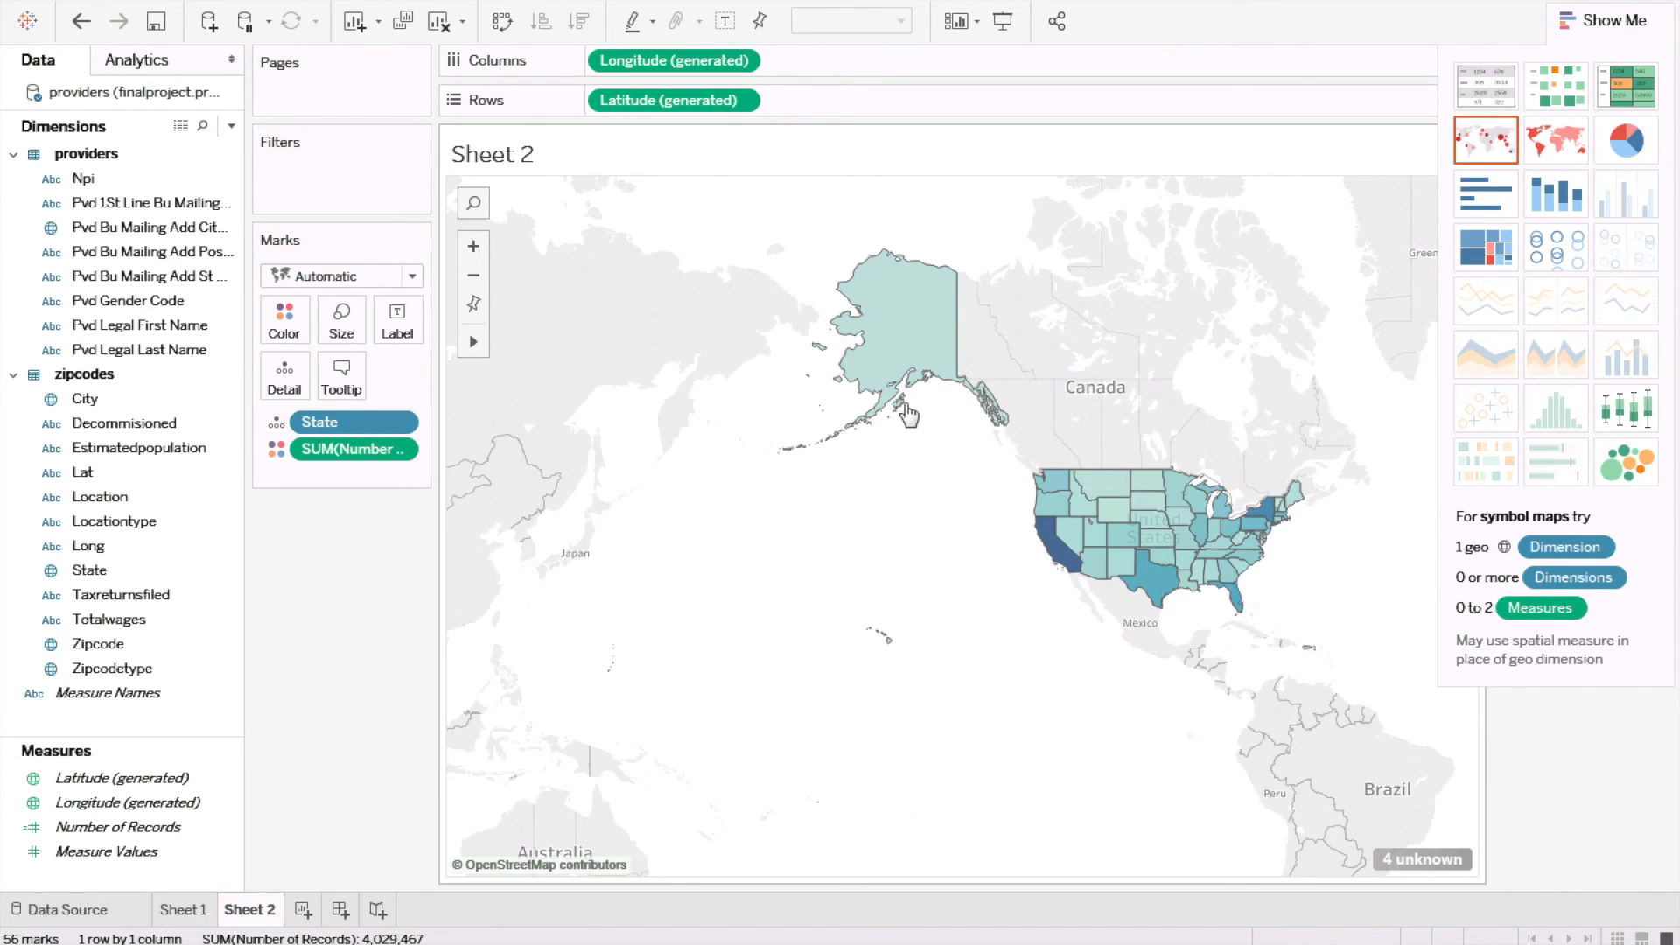
left_click(473, 248)
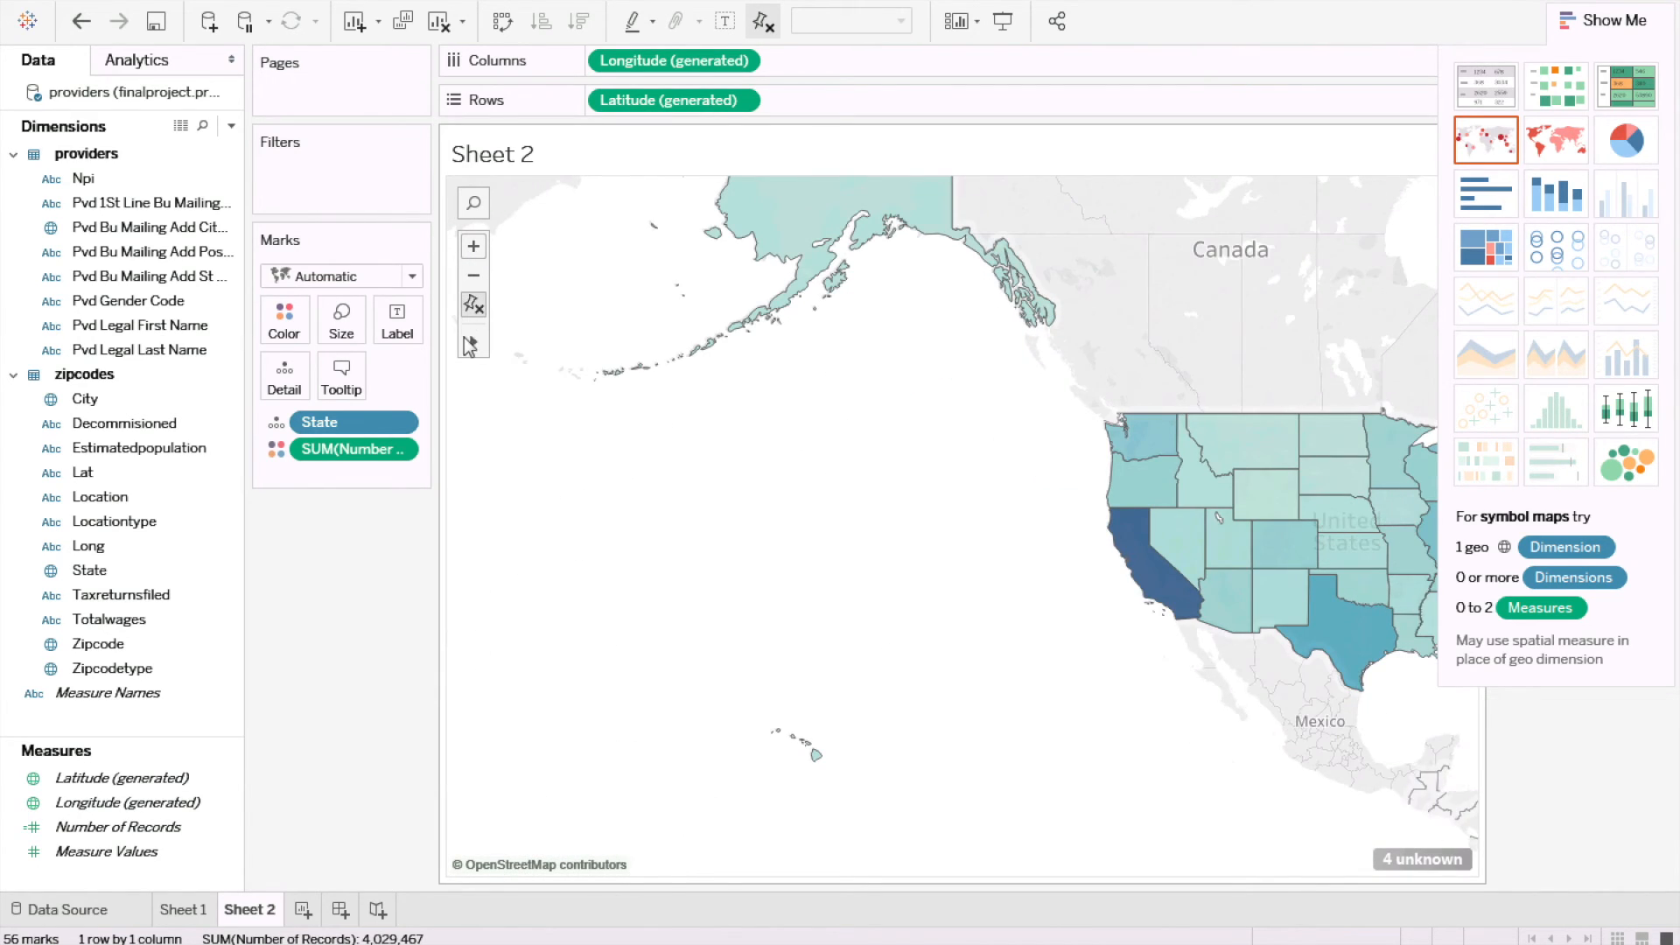
left_click(474, 342)
left_click(533, 341)
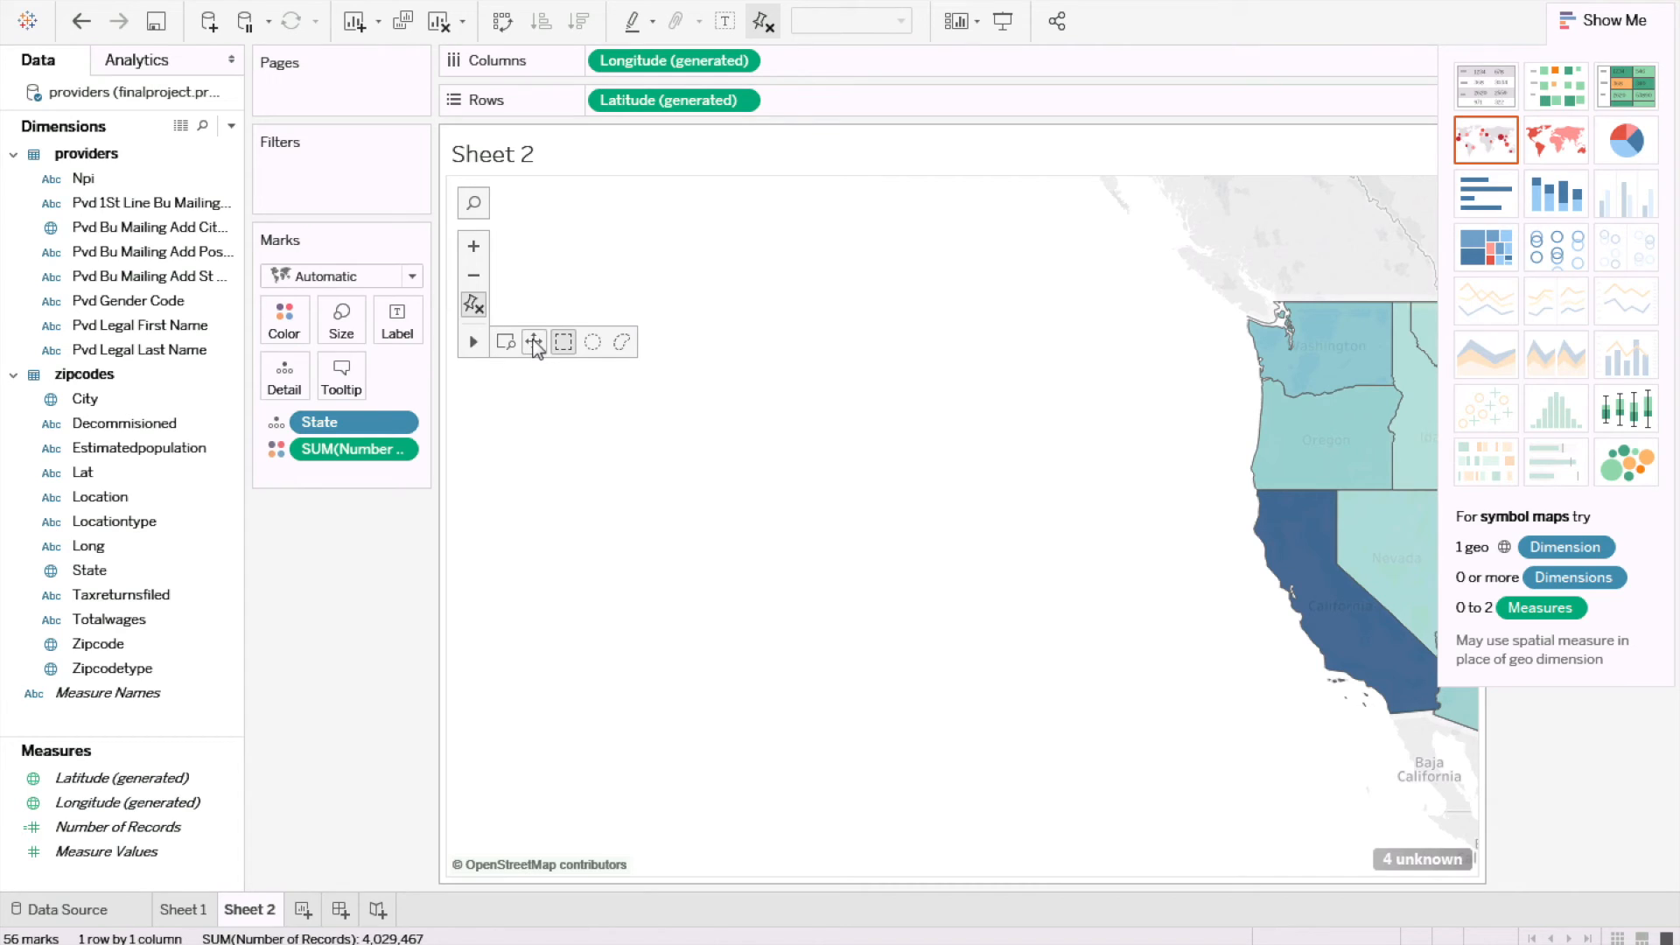
left_click_drag(716, 439, 525, 458)
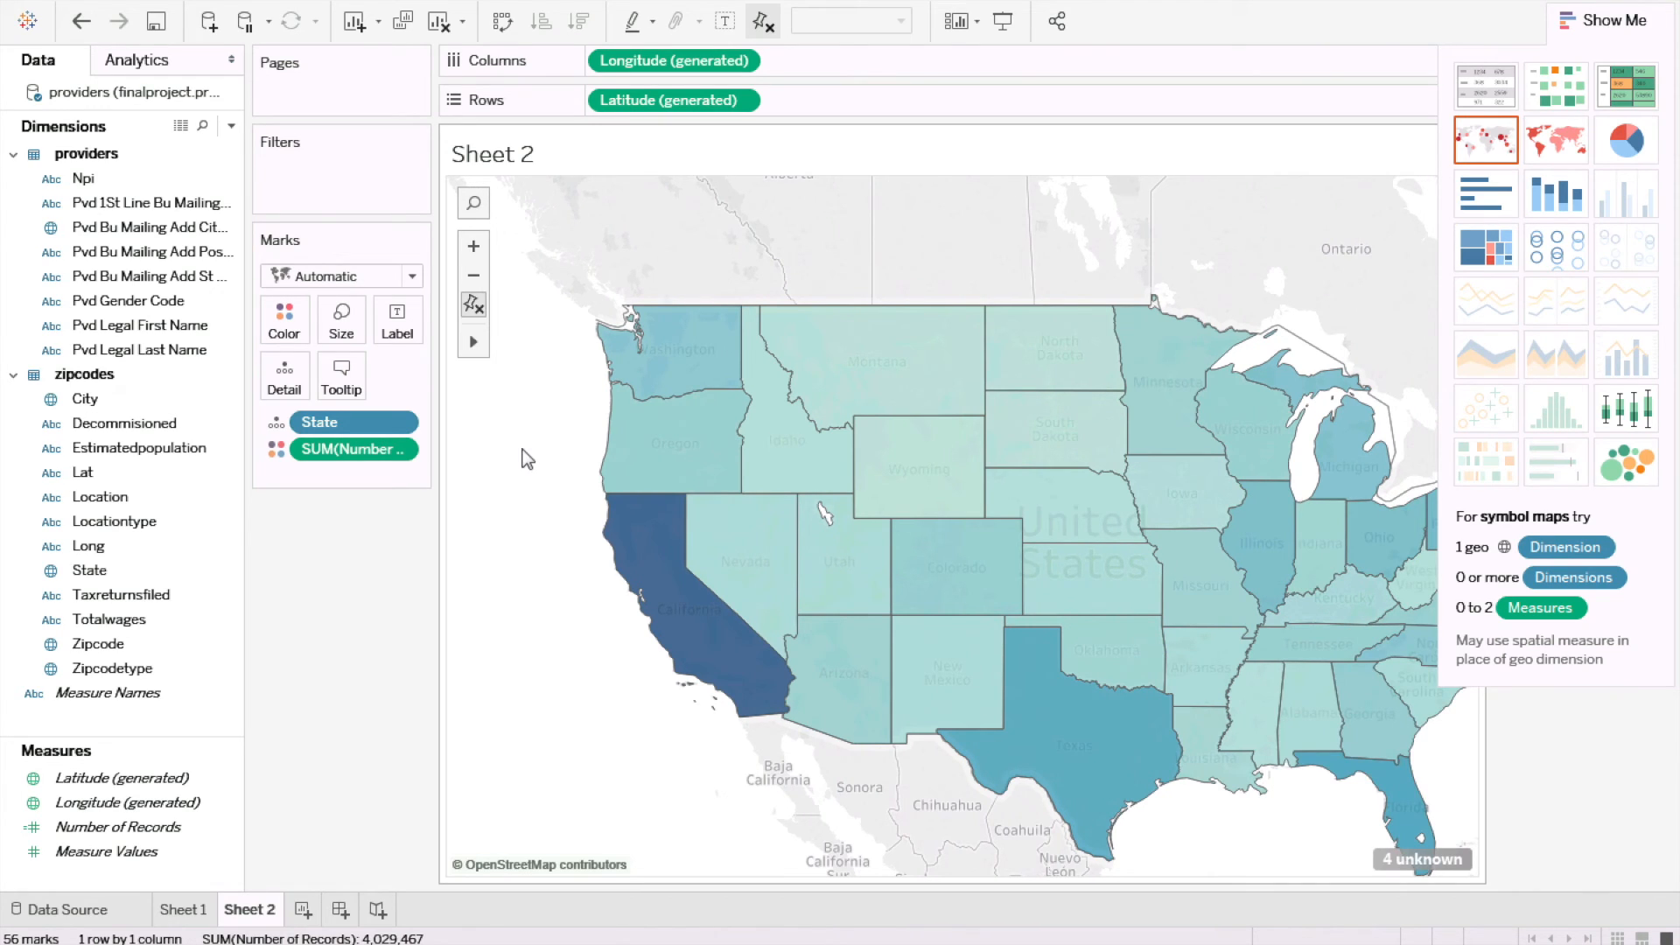
Step: Change the map's Number of Records colour palette to Orange-Gold
left_click(282, 322)
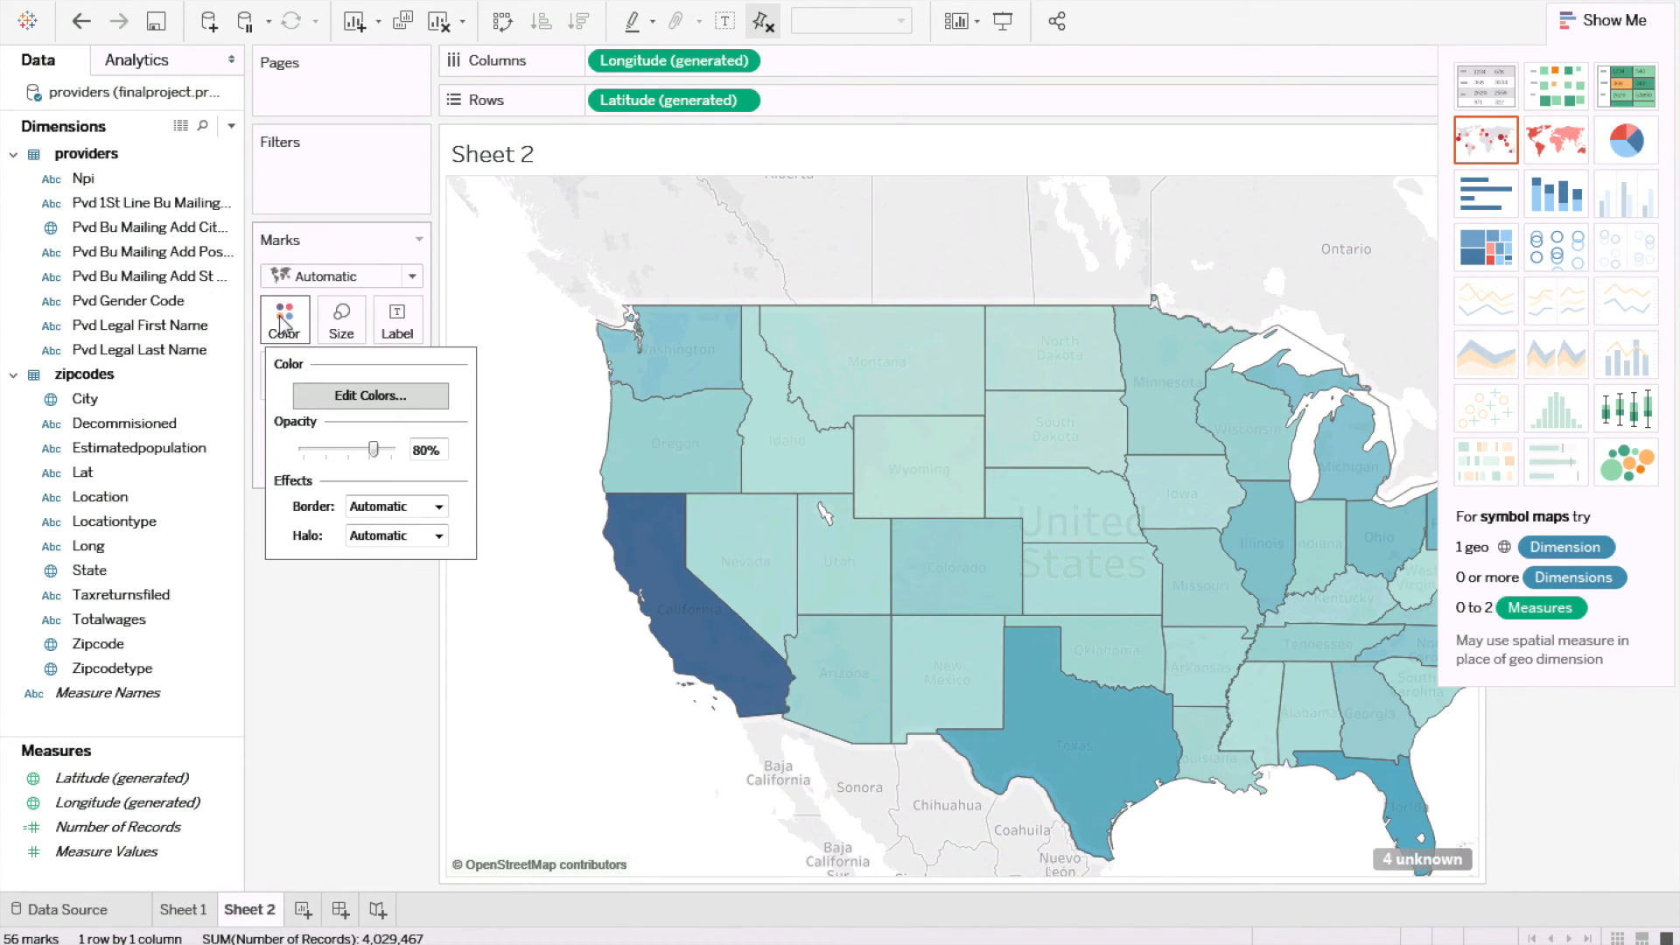
left_click(370, 395)
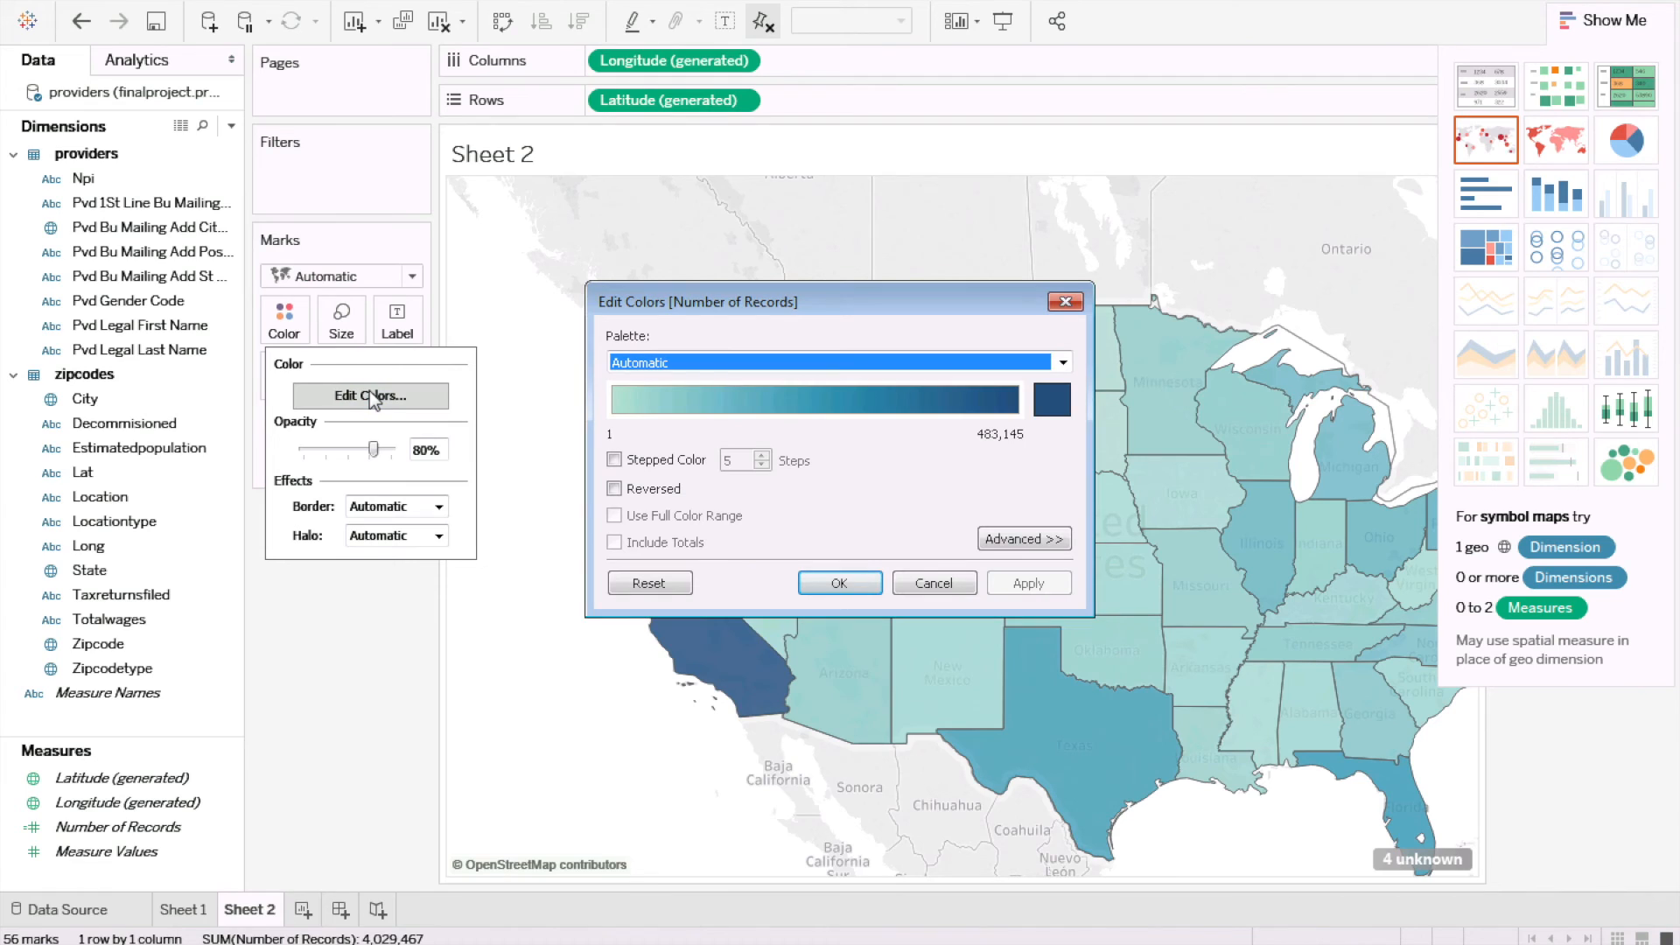
left_click(790, 357)
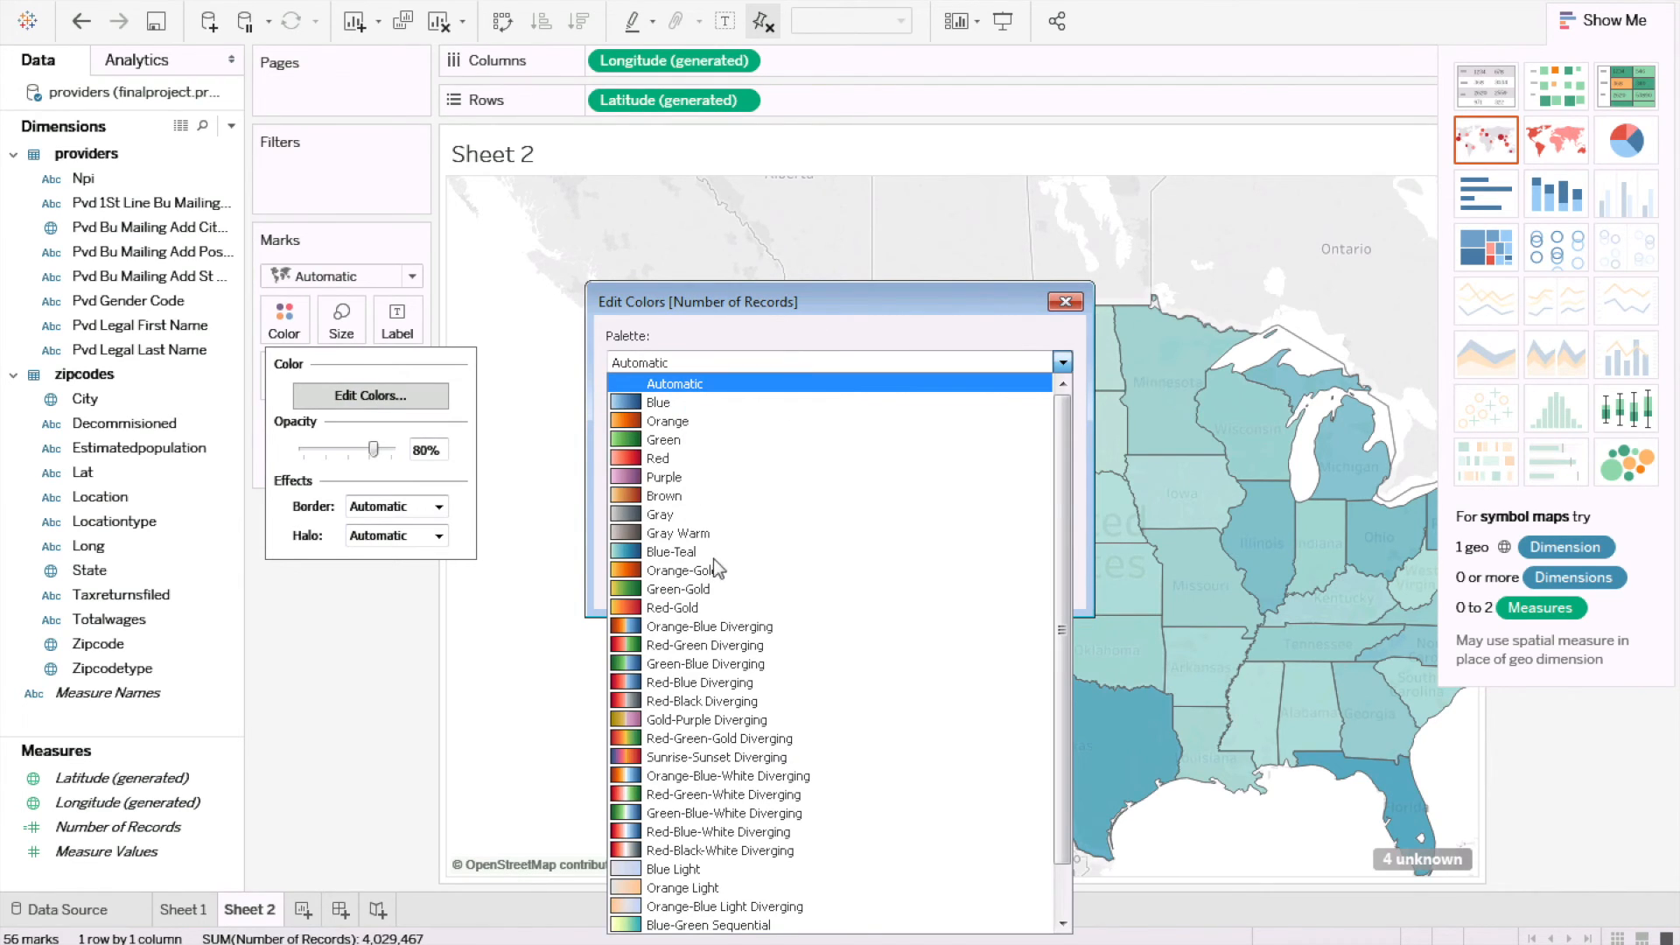
left_click(689, 571)
left_click(838, 584)
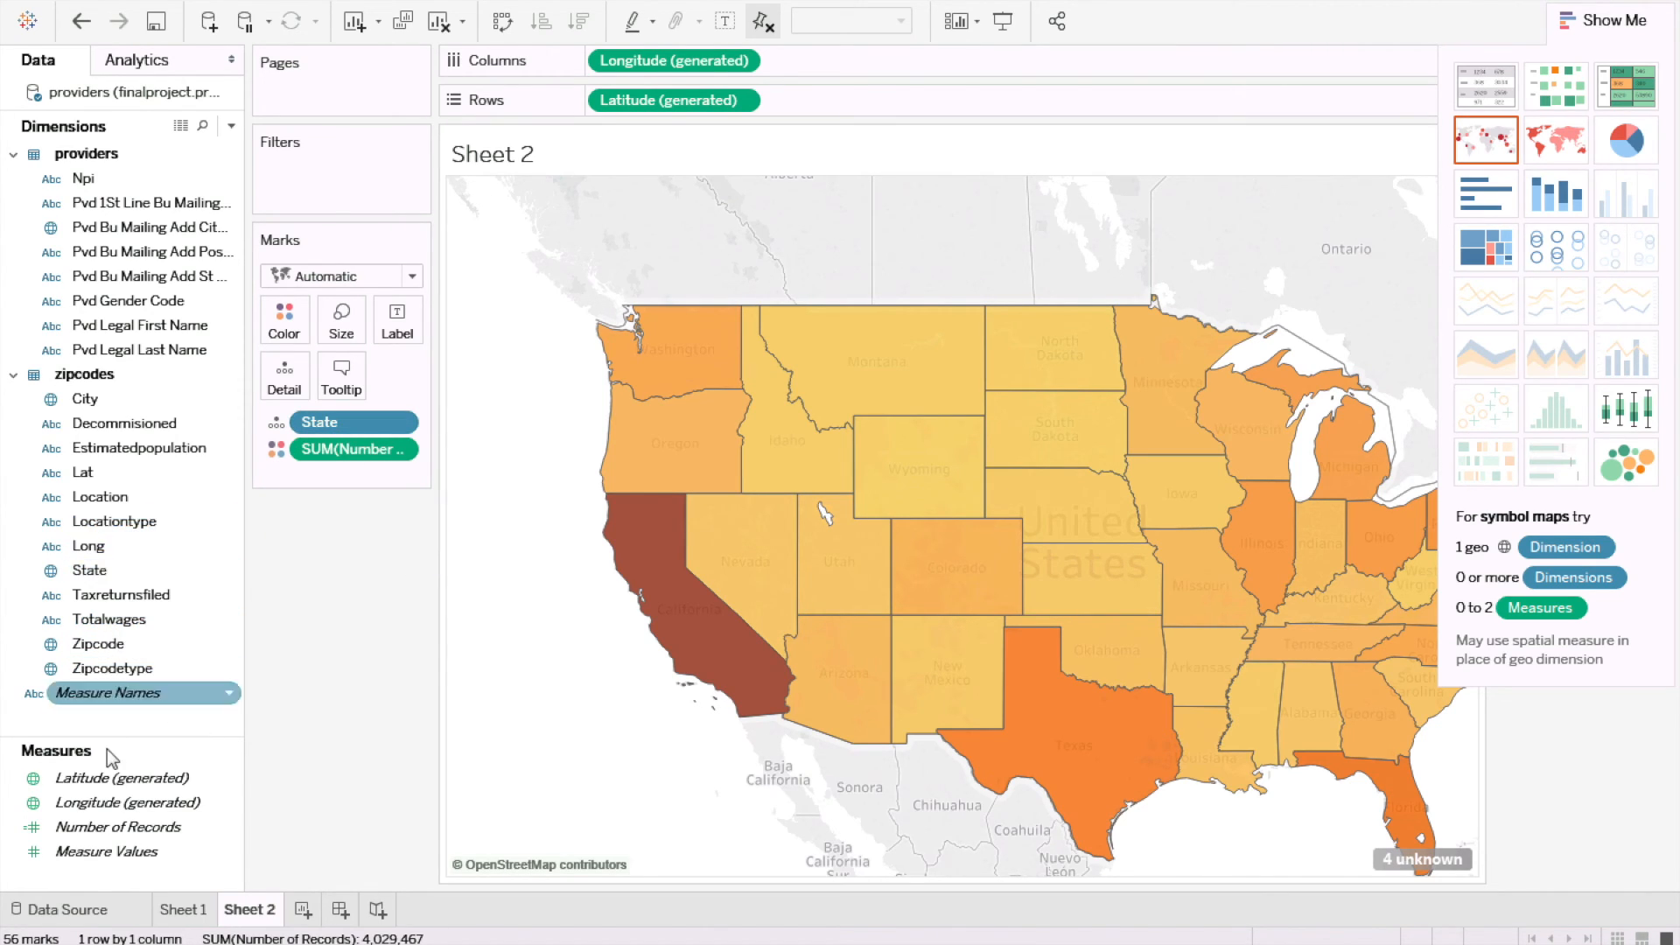
Step: Label each state on the map with its sum of Number of Records
left_click(109, 833)
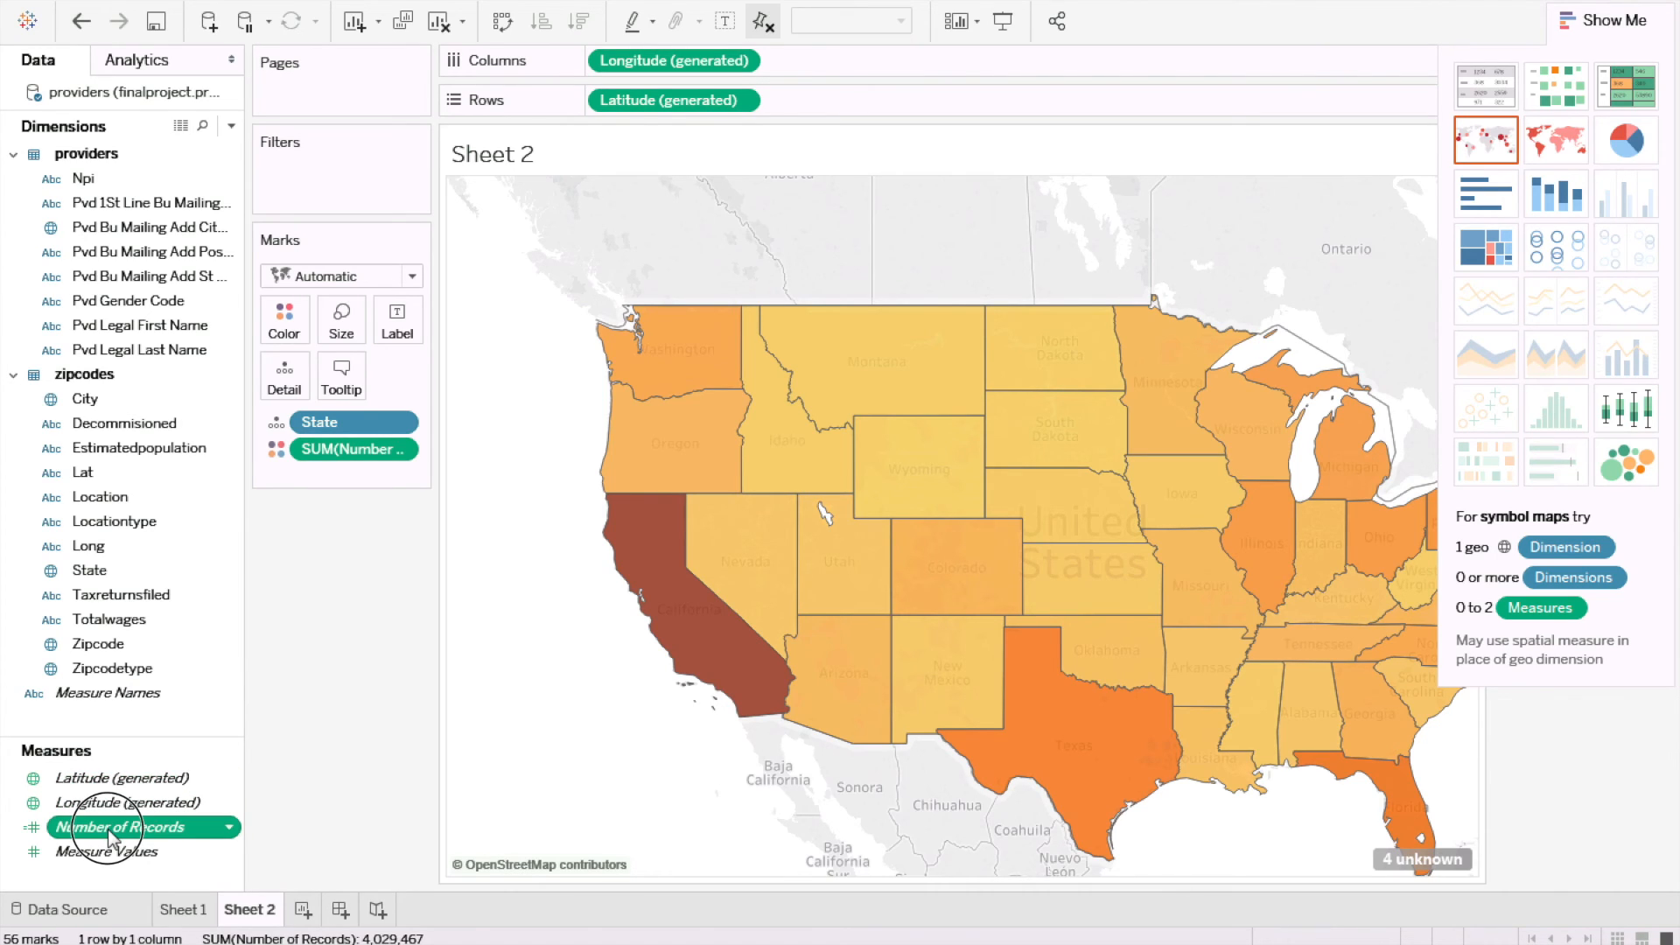
left_click(109, 833)
left_click_drag(160, 835, 405, 328)
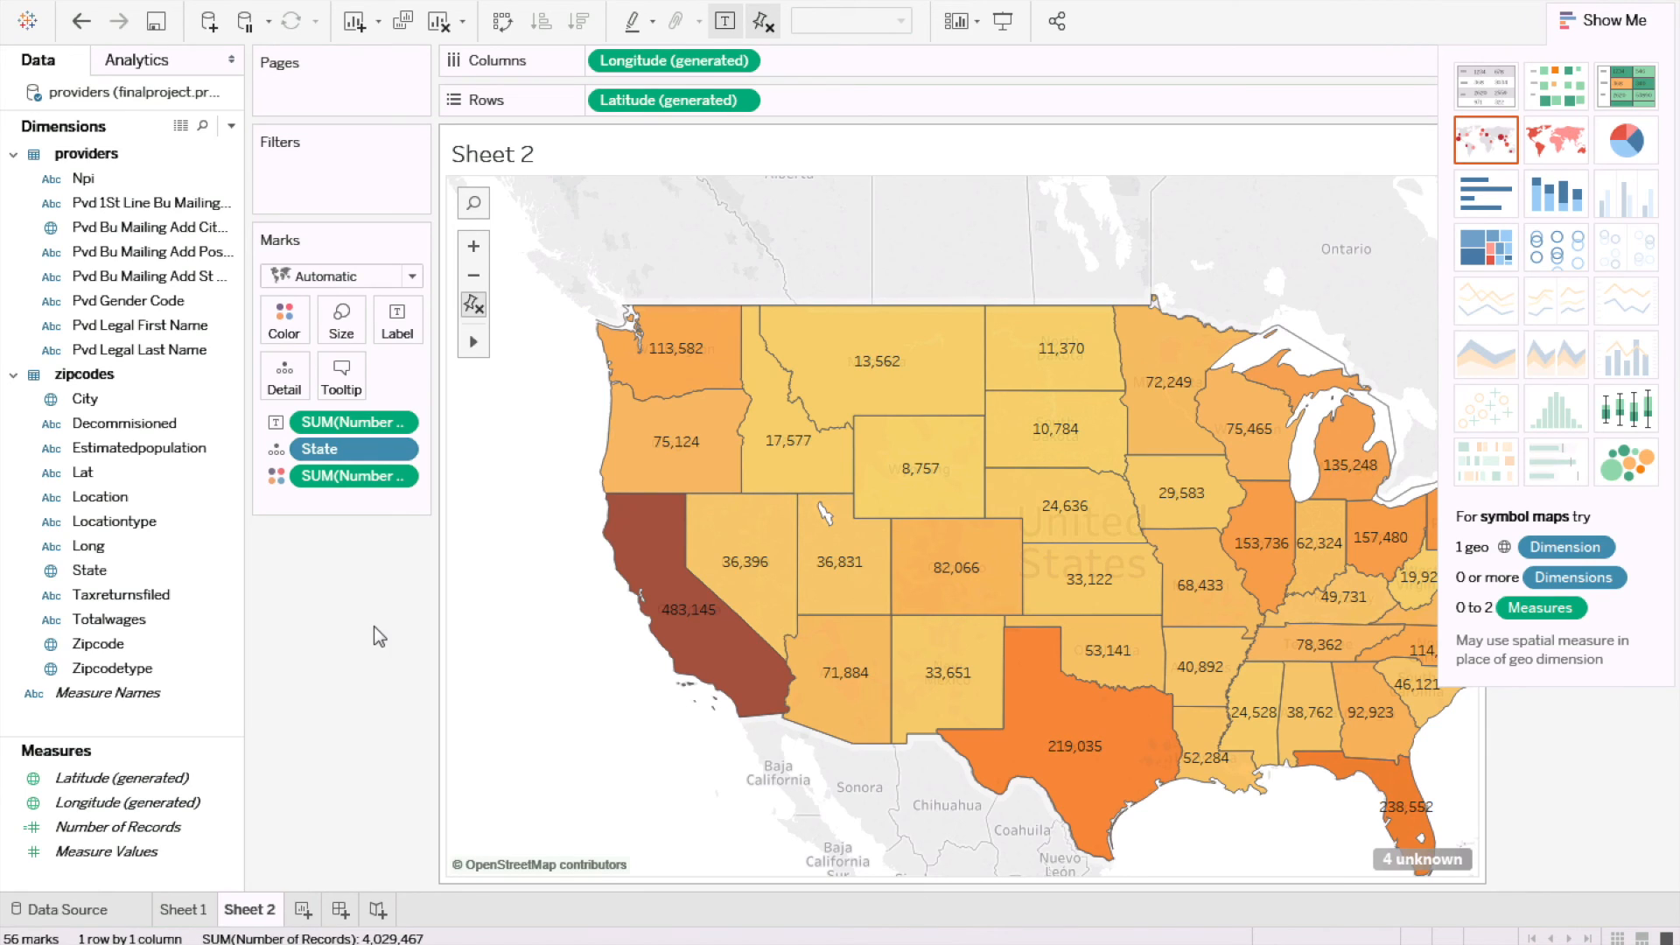
Step: Filter the map by State to show only CA, NY and TX
left_click(98, 475)
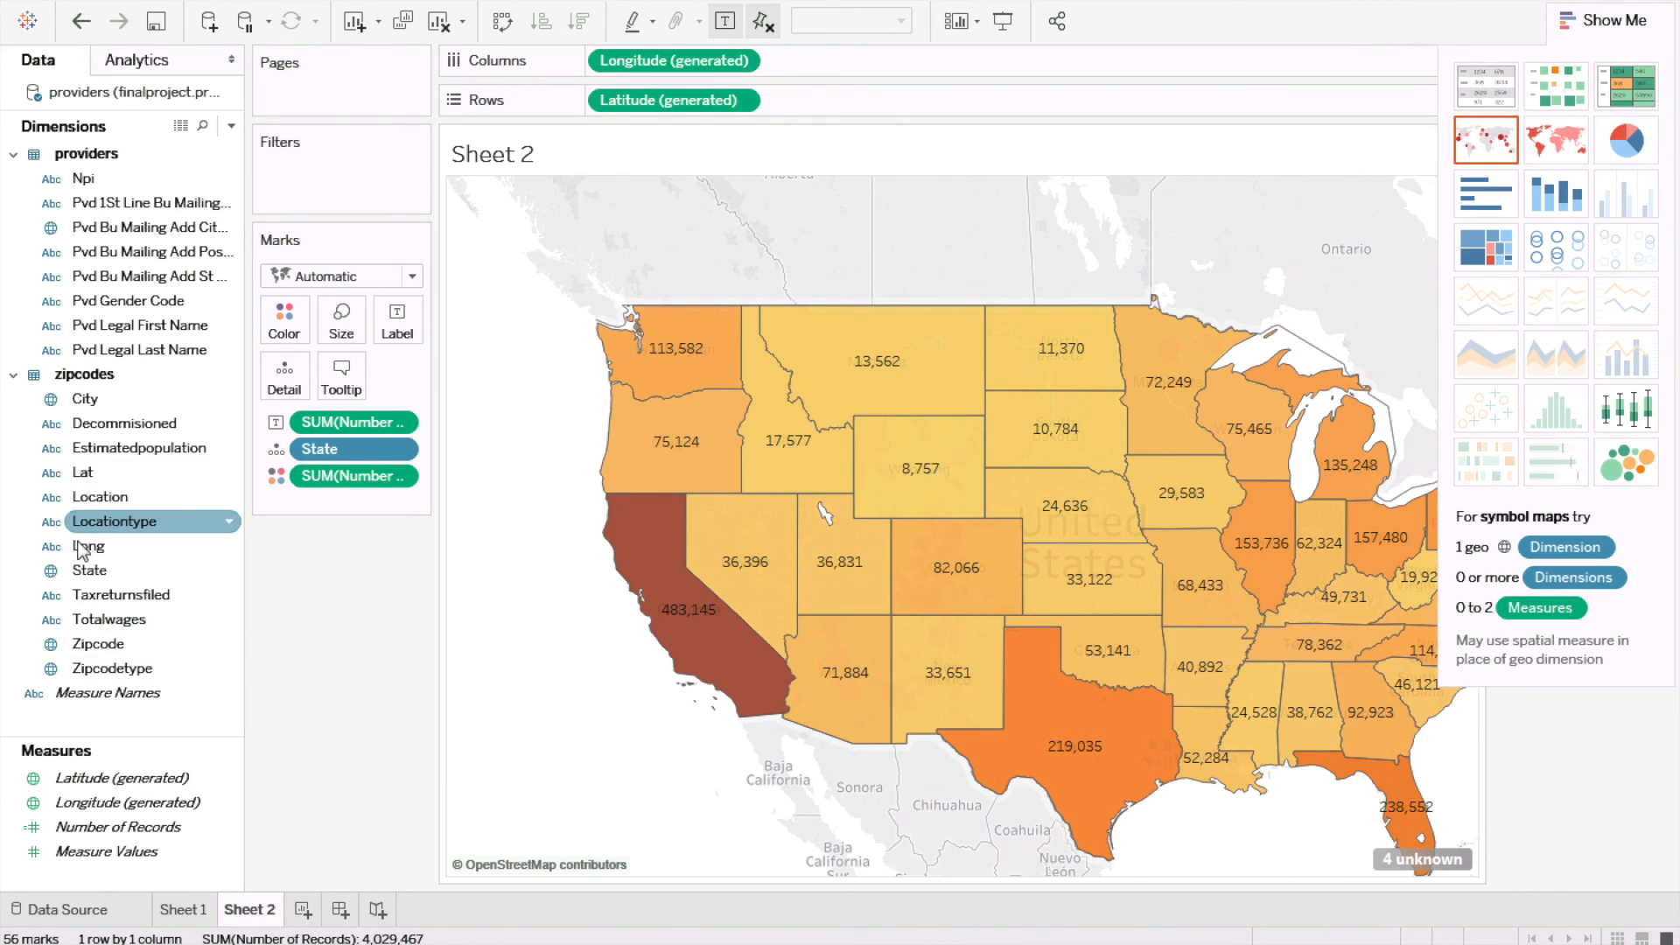
left_click_drag(98, 575, 364, 185)
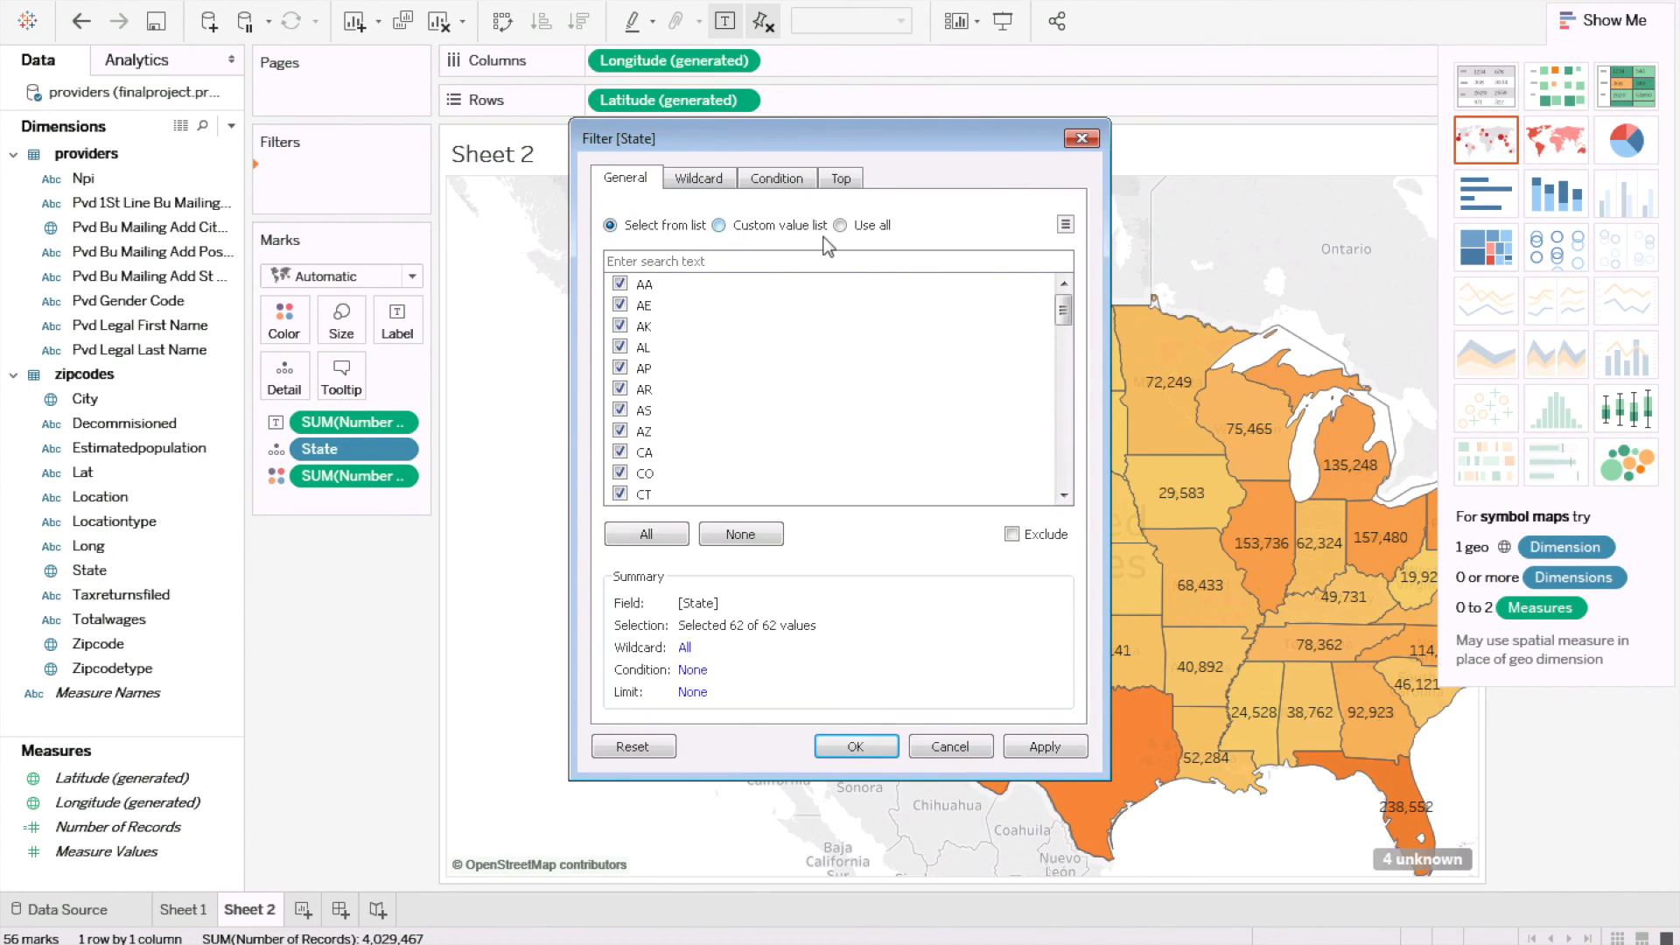
left_click(726, 537)
left_click(620, 452)
scroll(1067, 472, "down", 7)
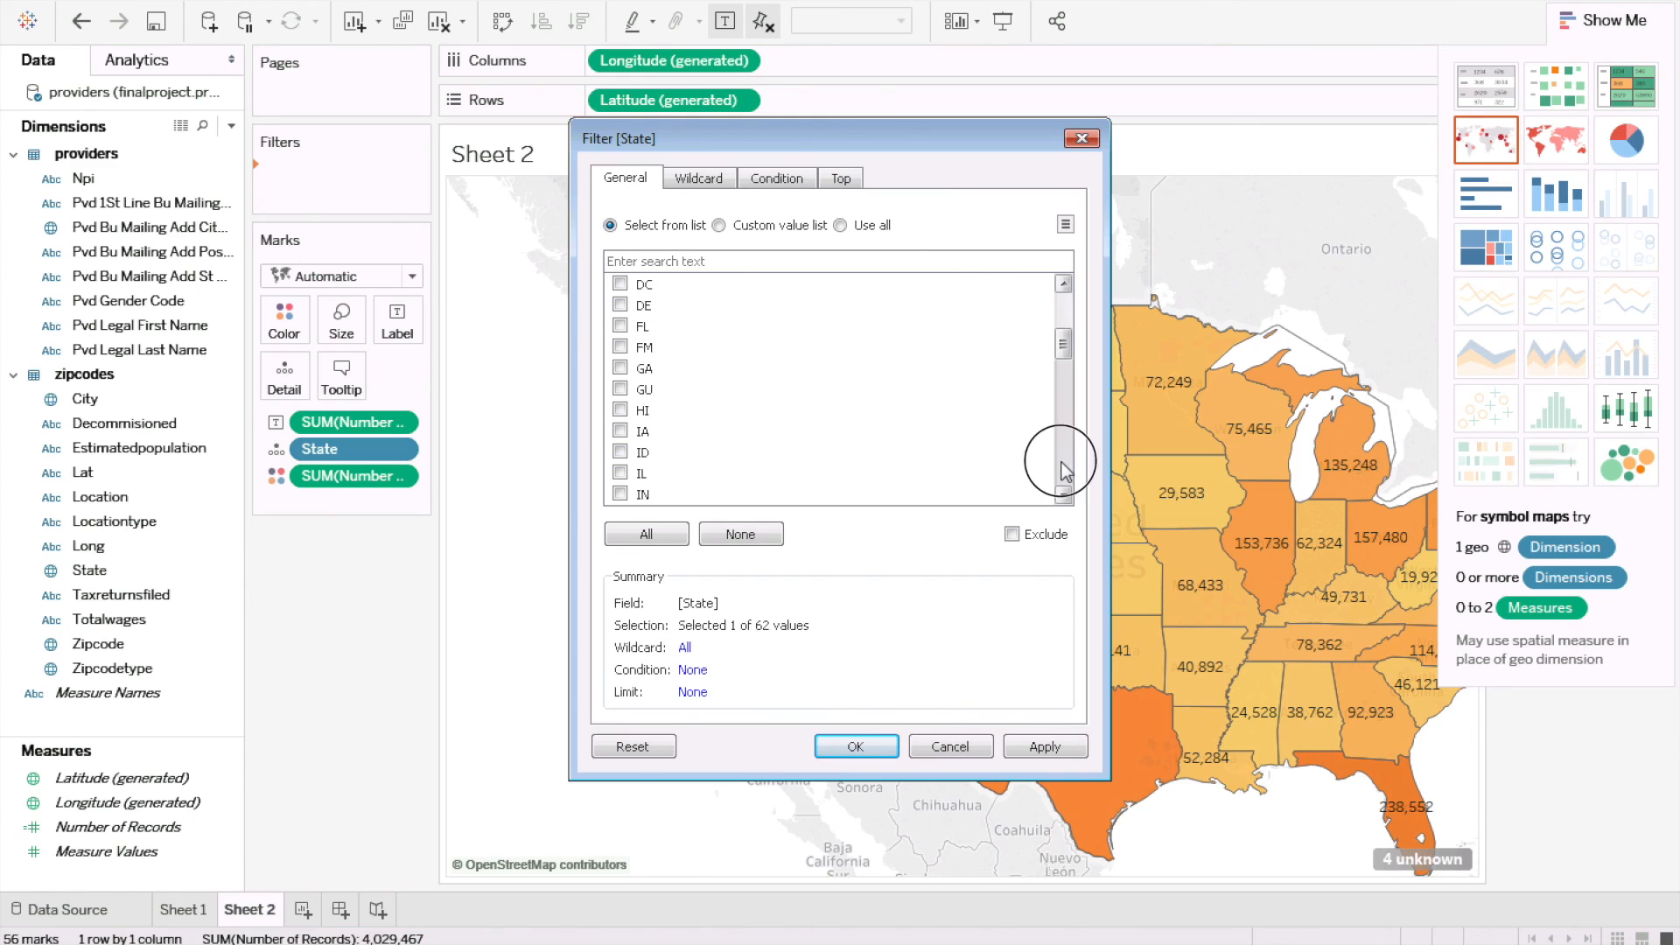
scroll(1066, 473, "down", 4)
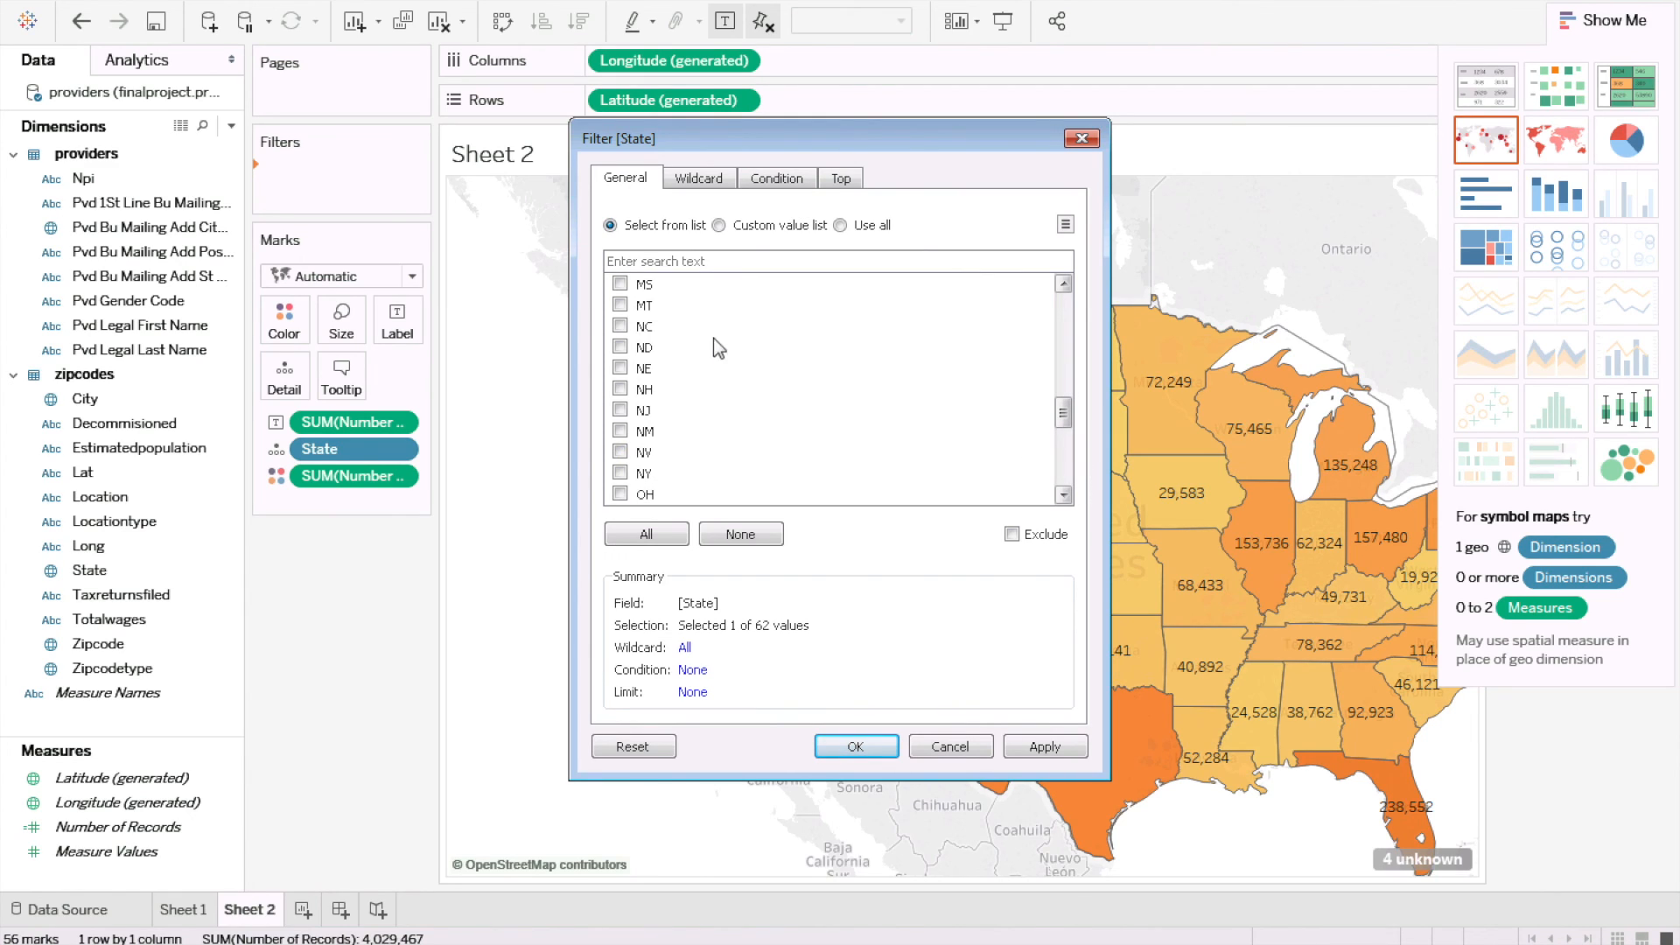
left_click(1062, 455)
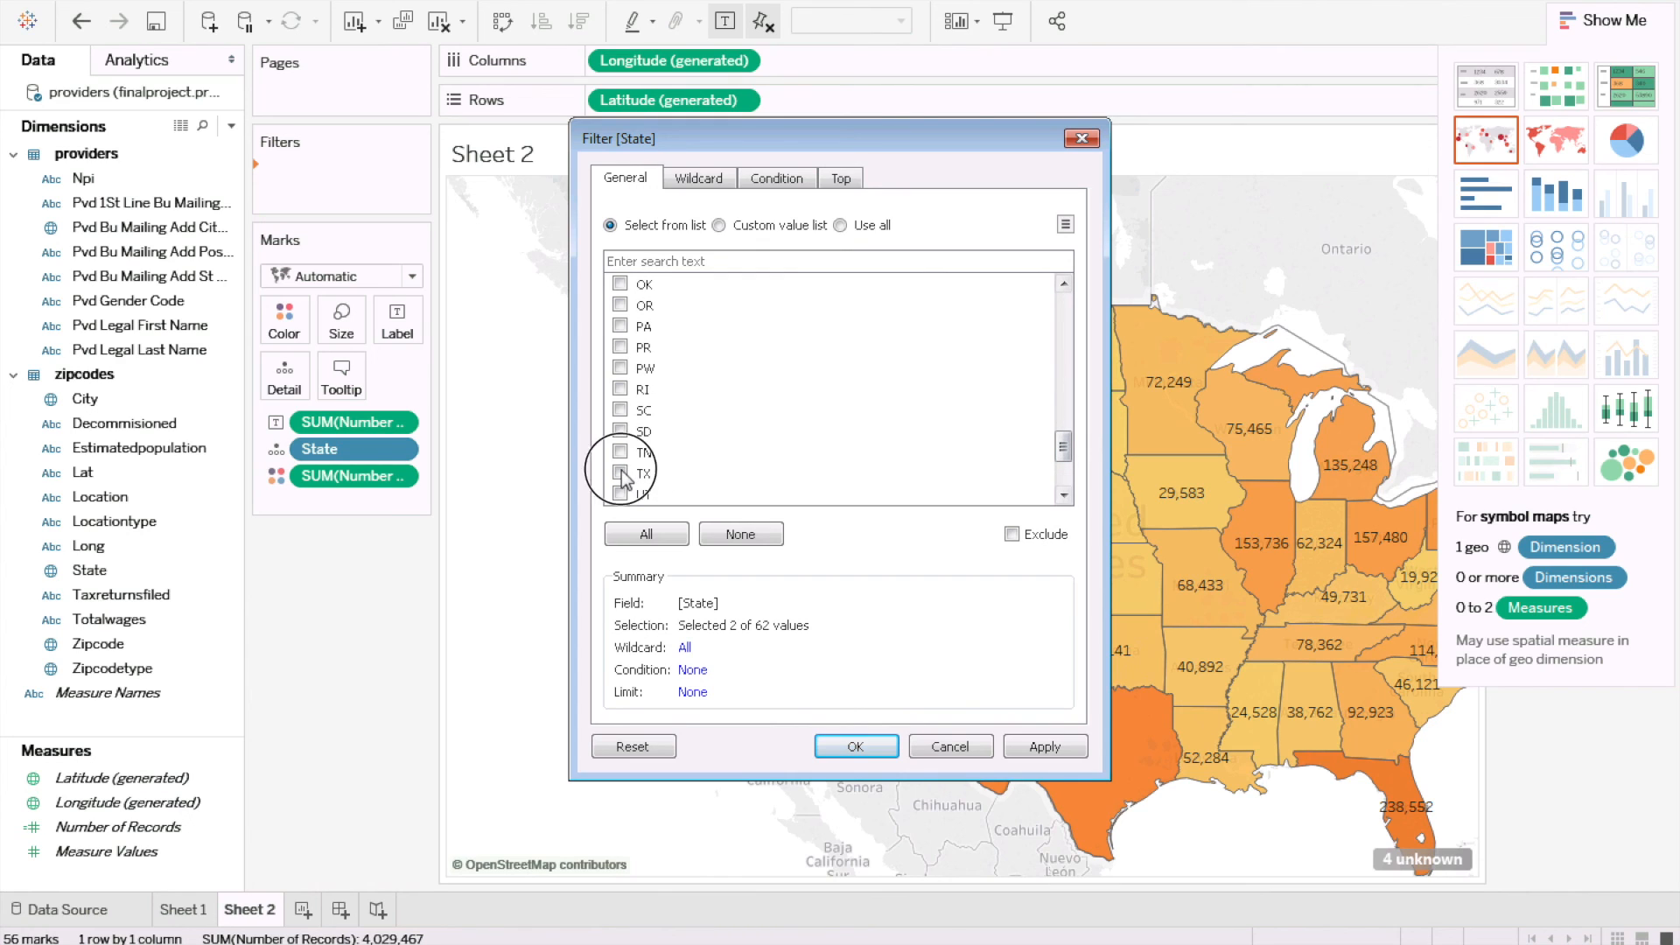
left_click(847, 746)
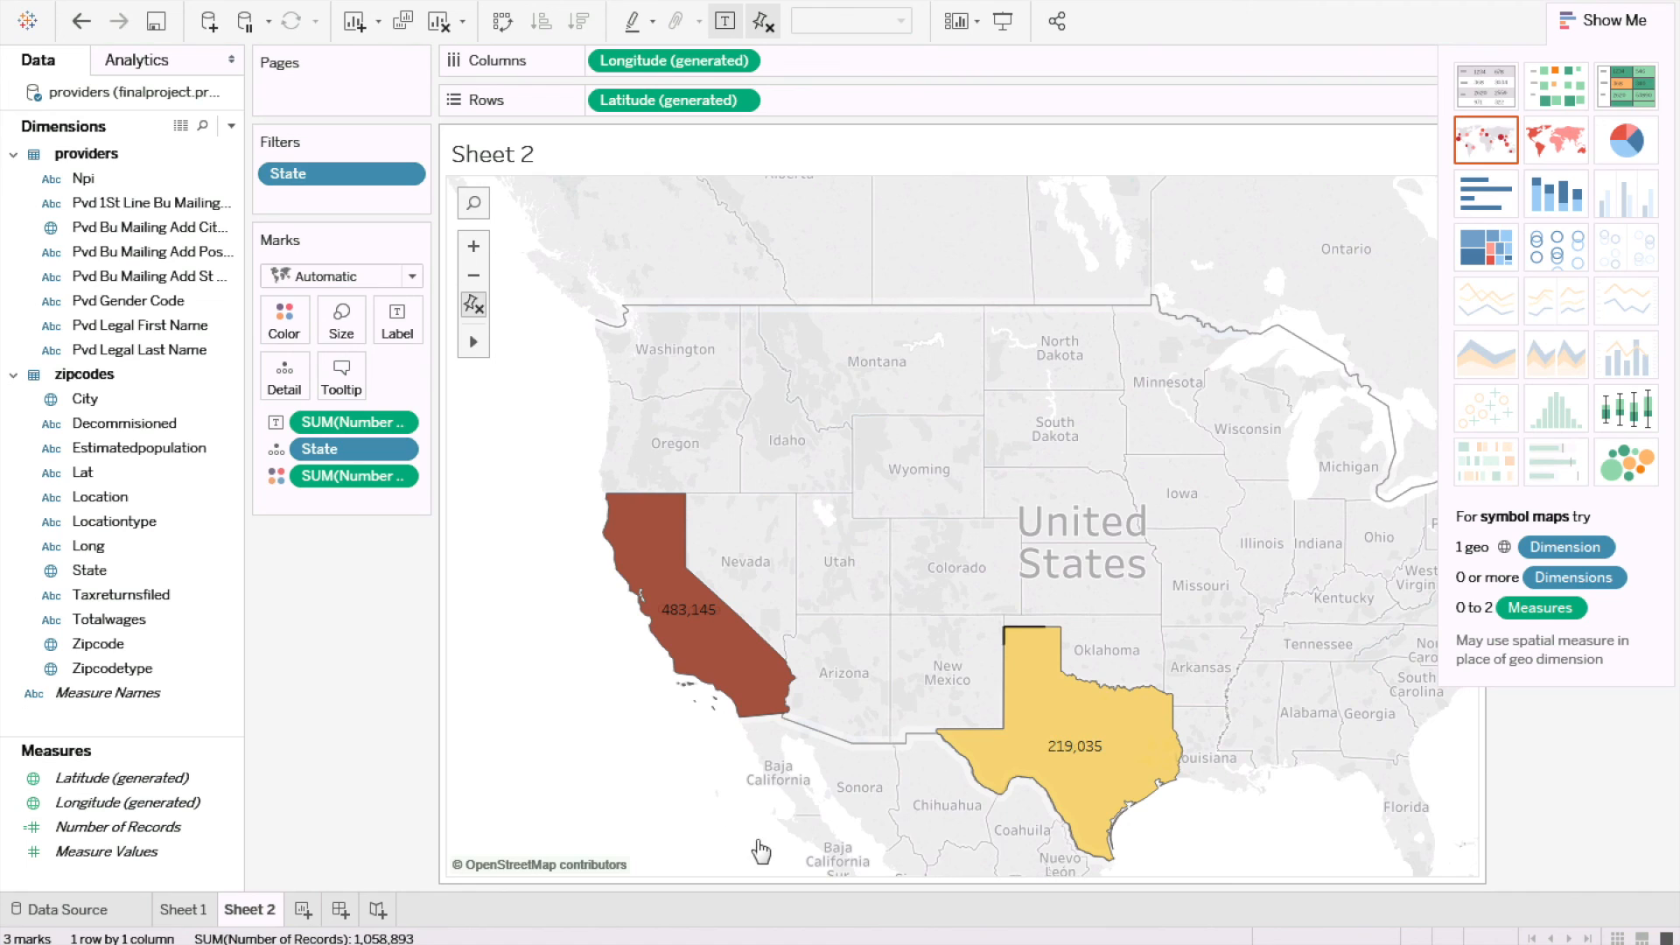
Step: Hide the Show Me chart suggestions and reframe the map around California, Texas and New York
scroll(741, 830, "down", 4)
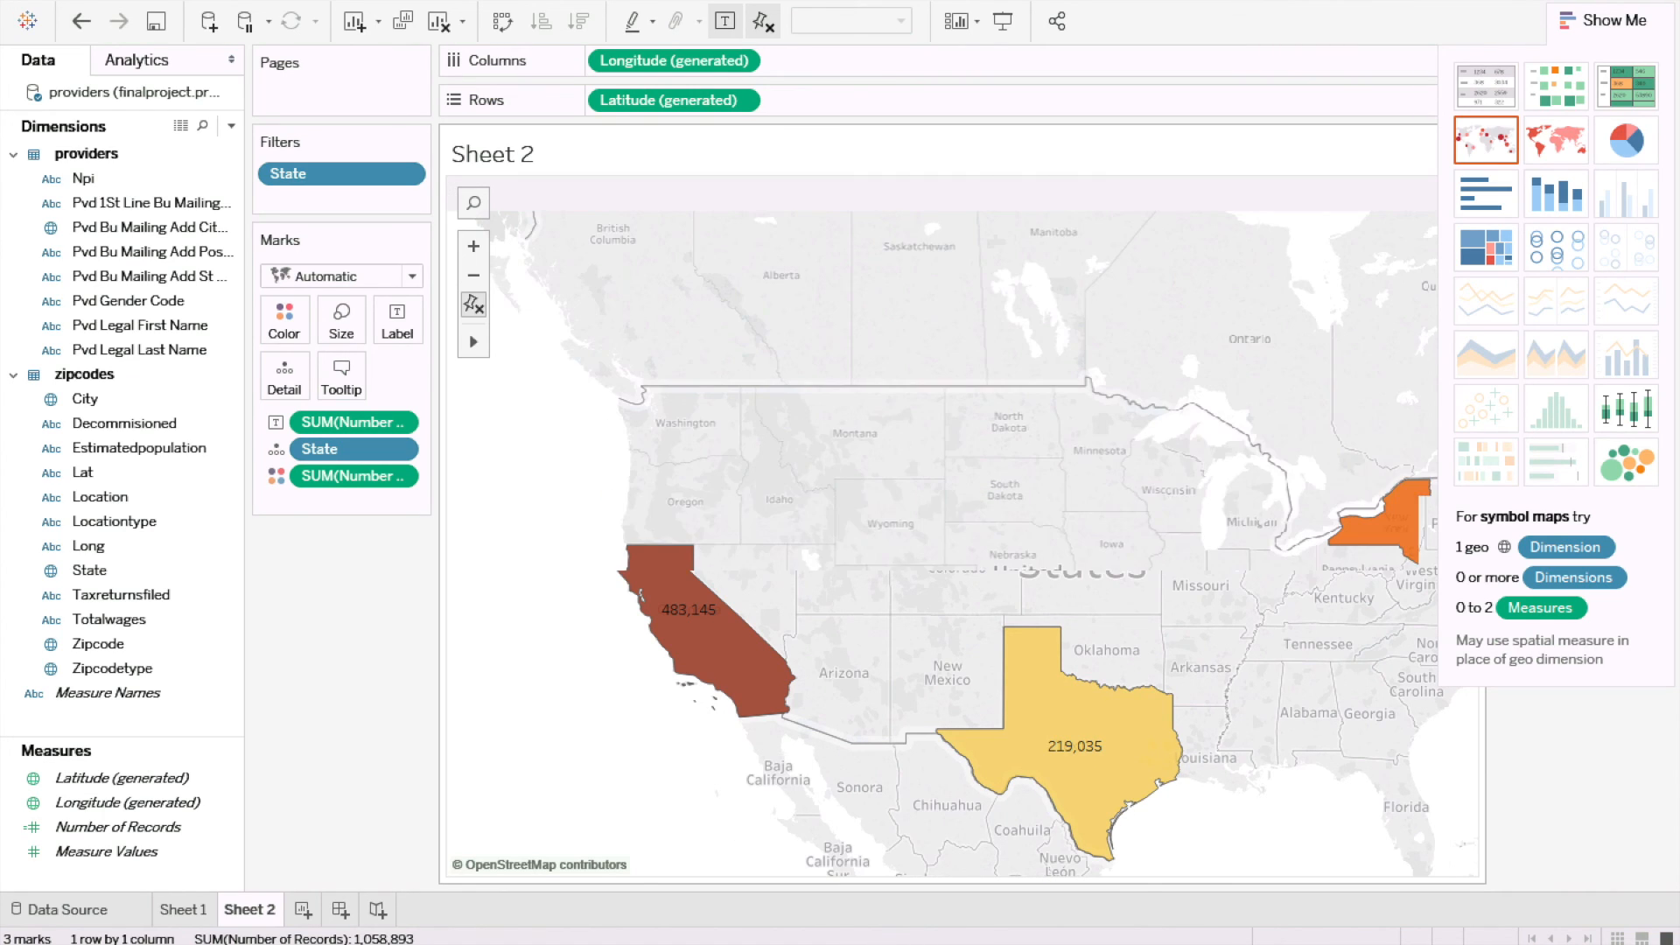
left_click(1614, 26)
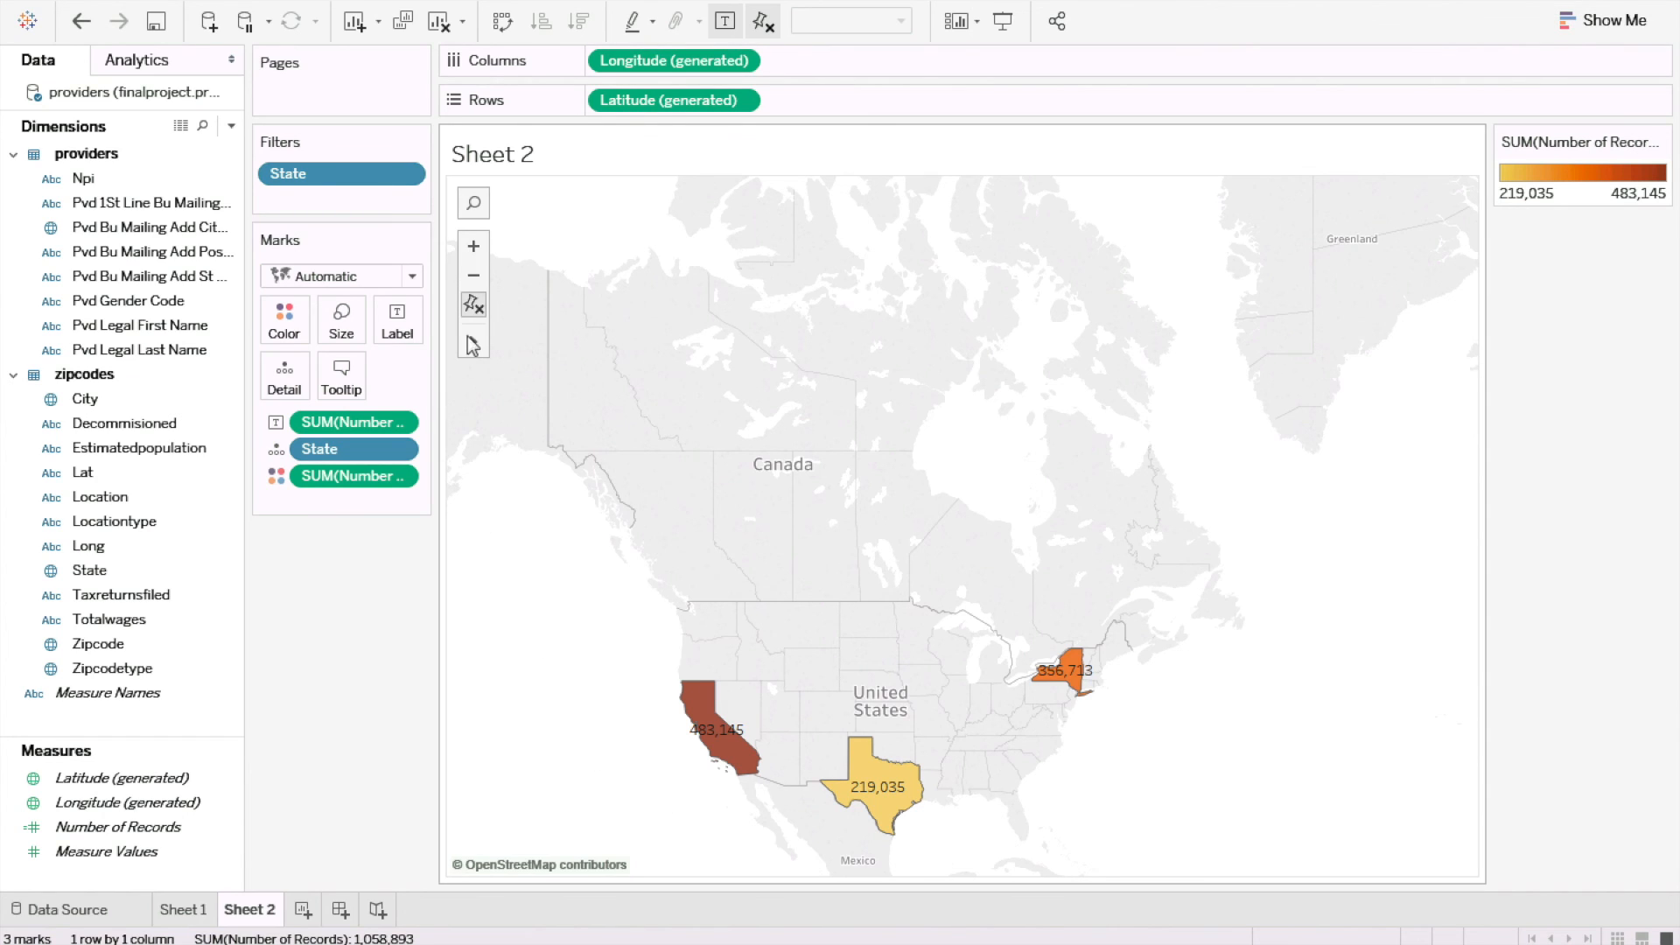
left_click(473, 247)
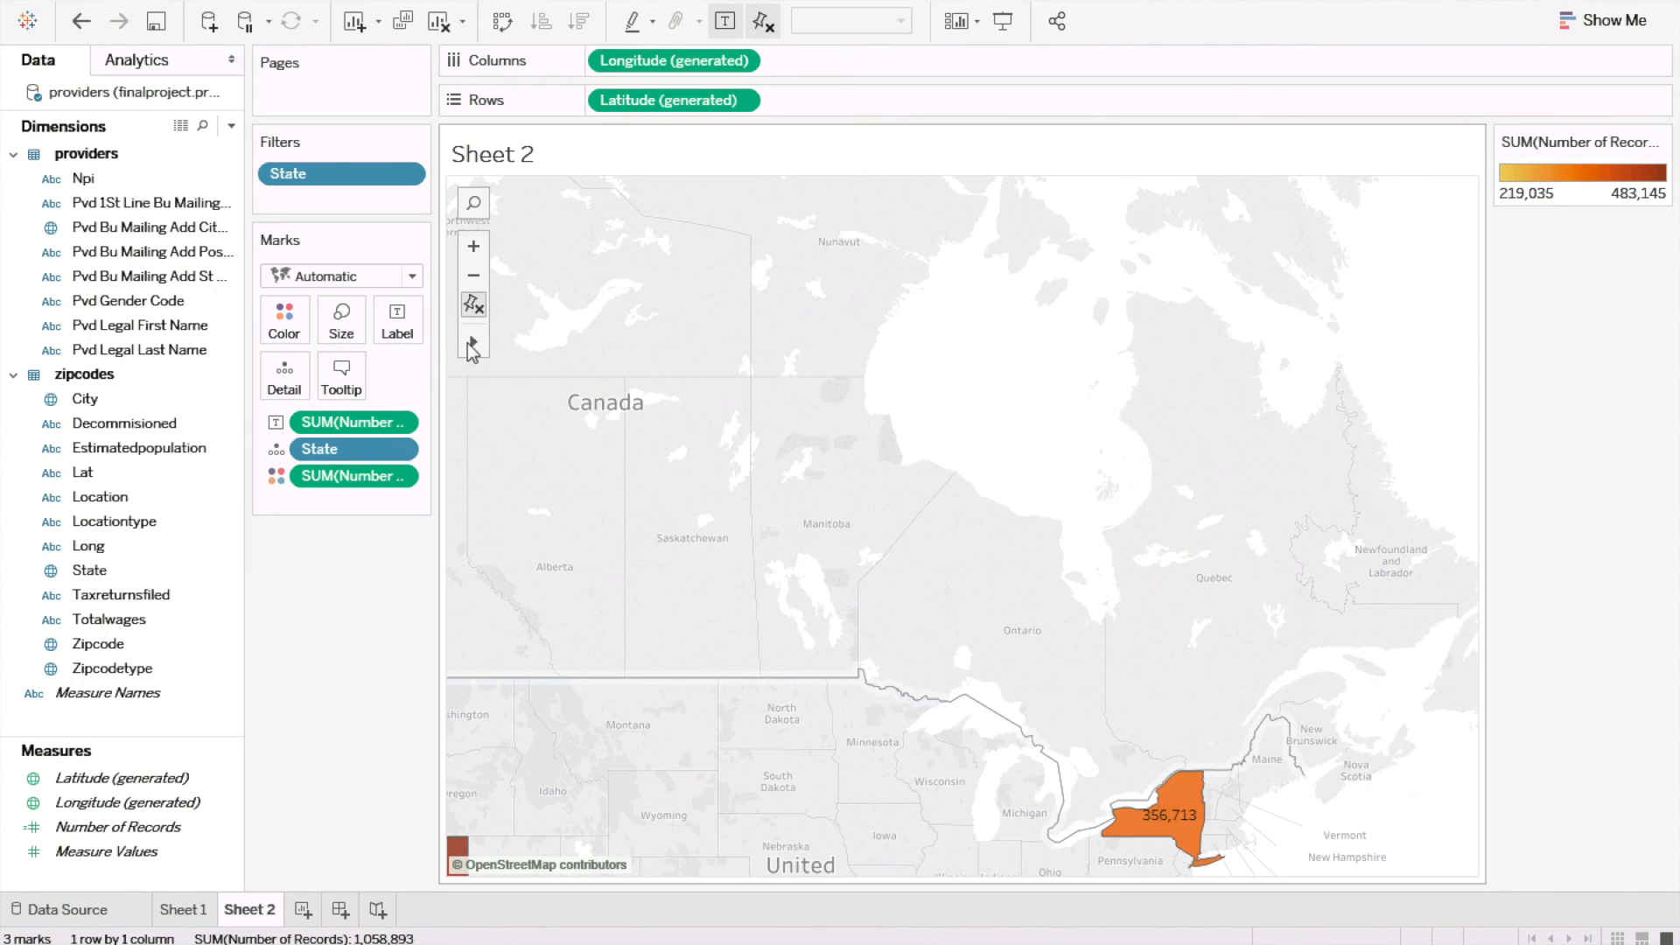
mouse_move(474, 348)
left_click(533, 343)
left_click_drag(803, 366, 806, 356)
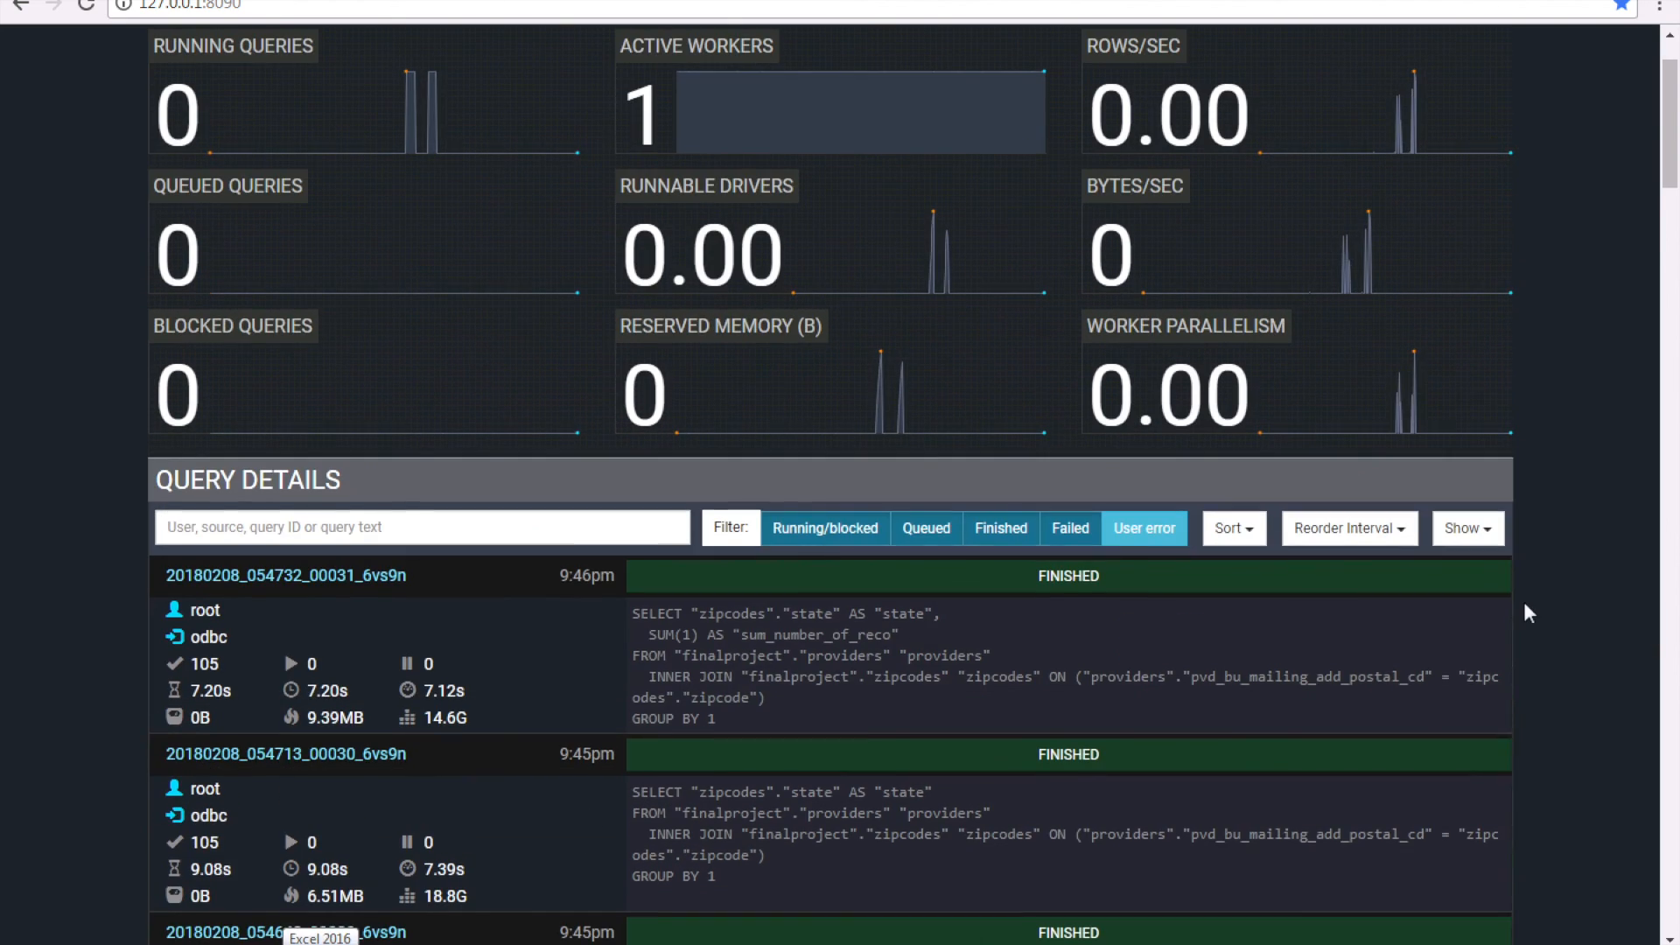
Step: Review the state and city queries sent by Tableau in the query details of Presto's Cluster Overview
scroll(1527, 612, "down", 3)
scroll(1525, 603, "down", 3)
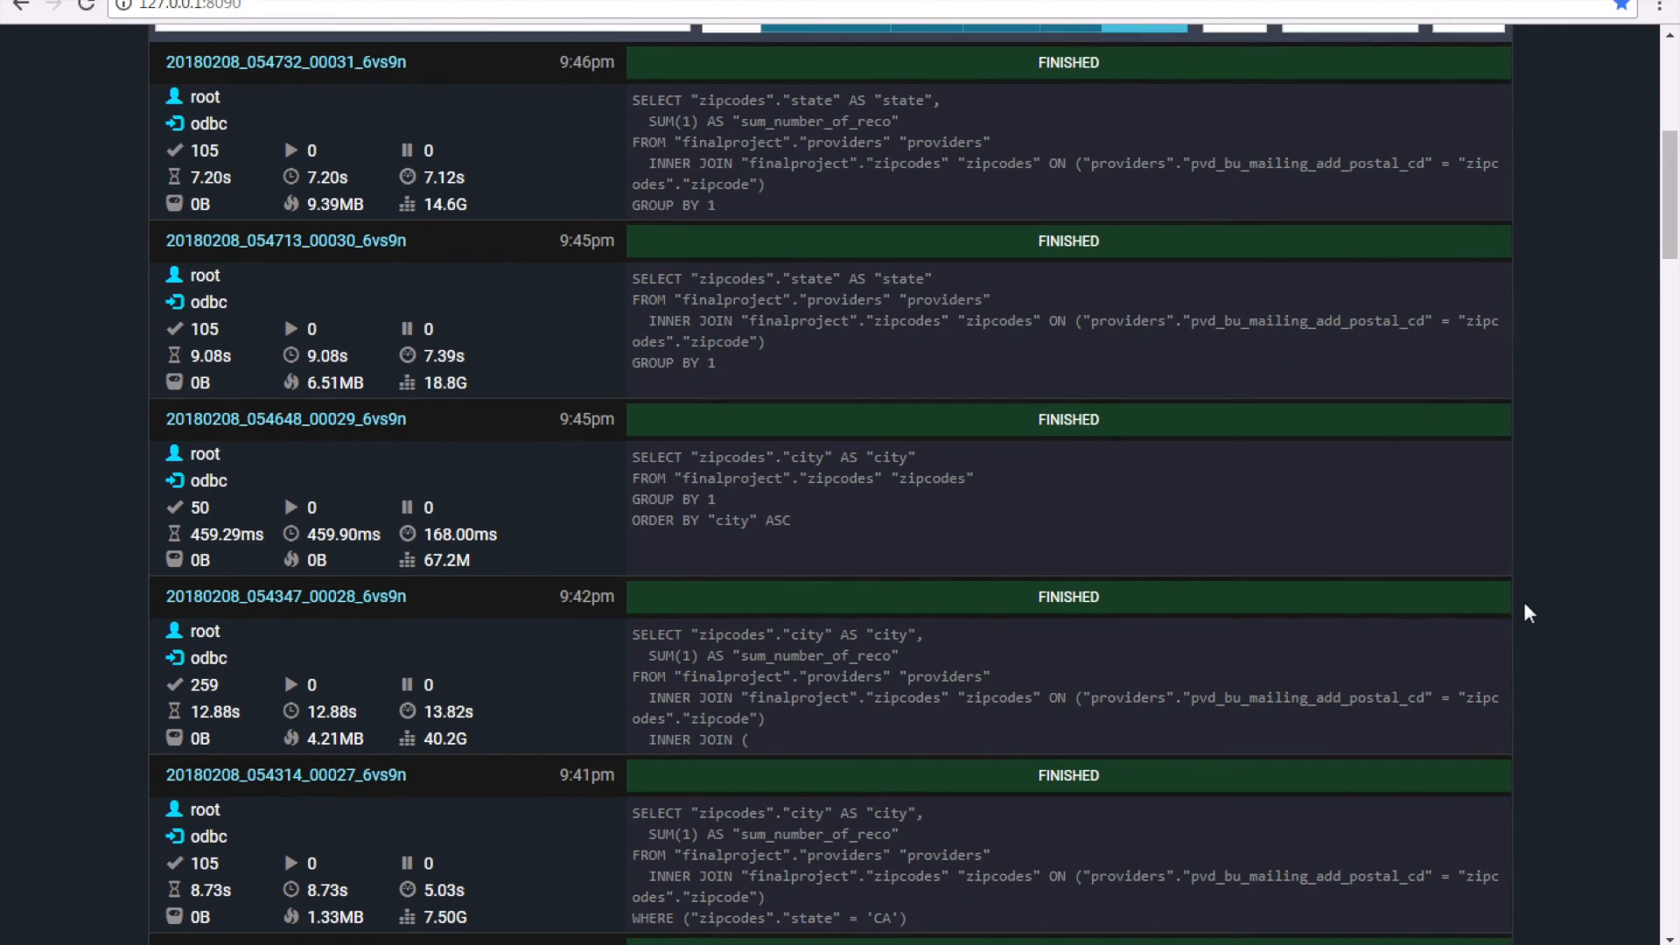
scroll(1524, 601, "up", 2)
scroll(1524, 601, "up", 4)
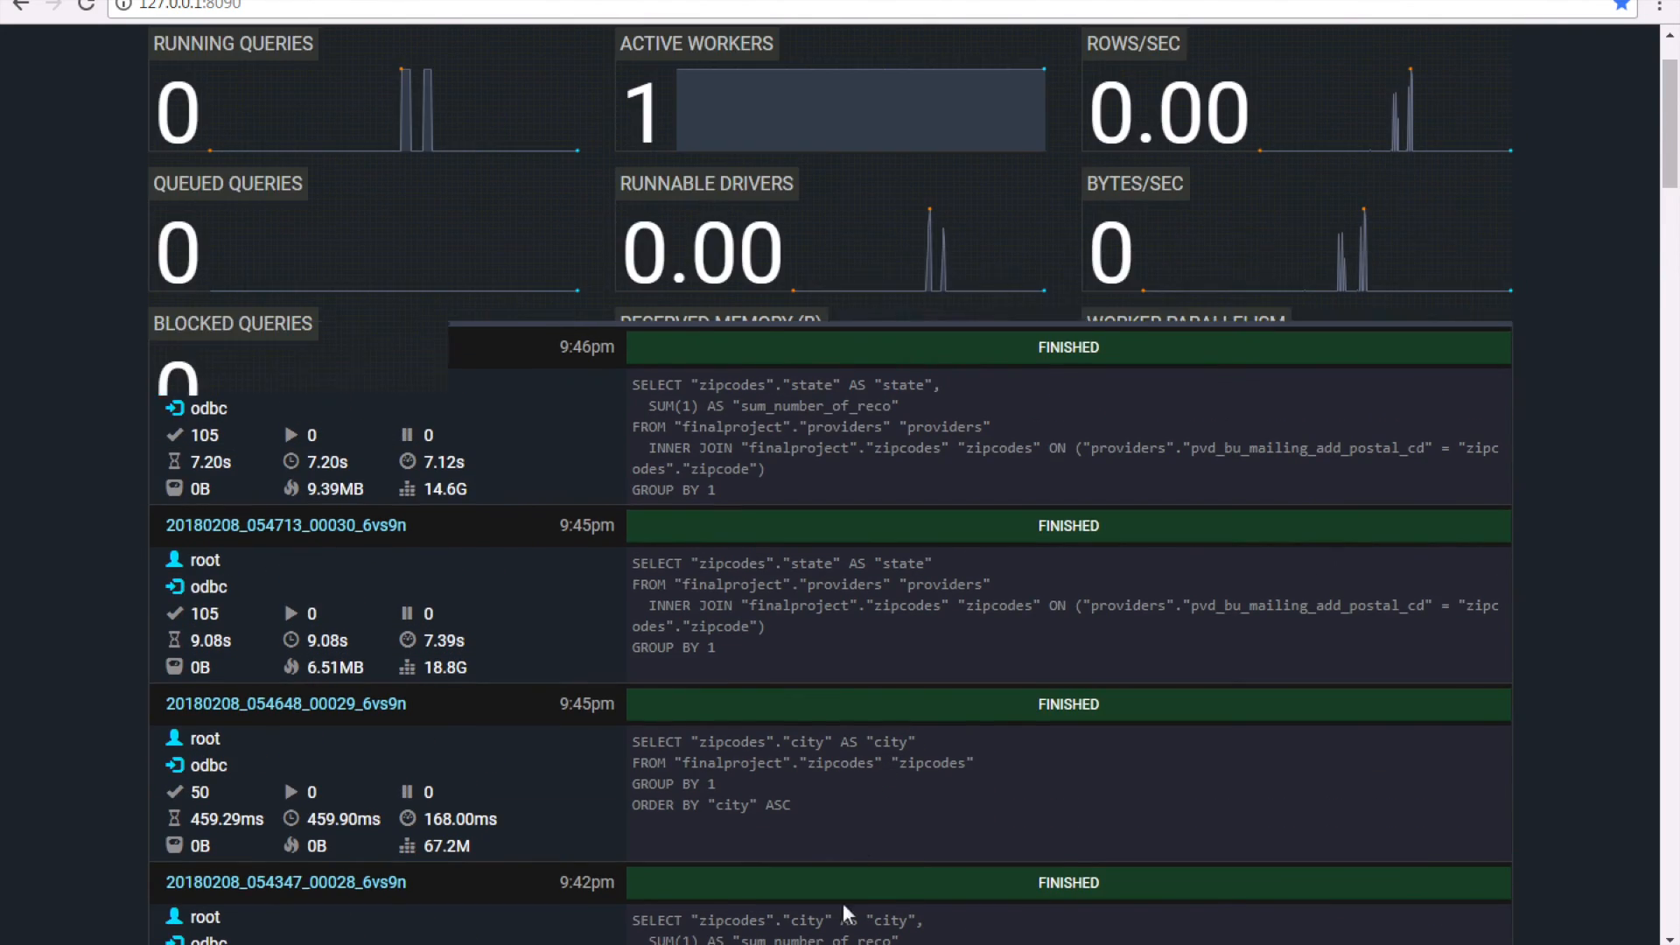